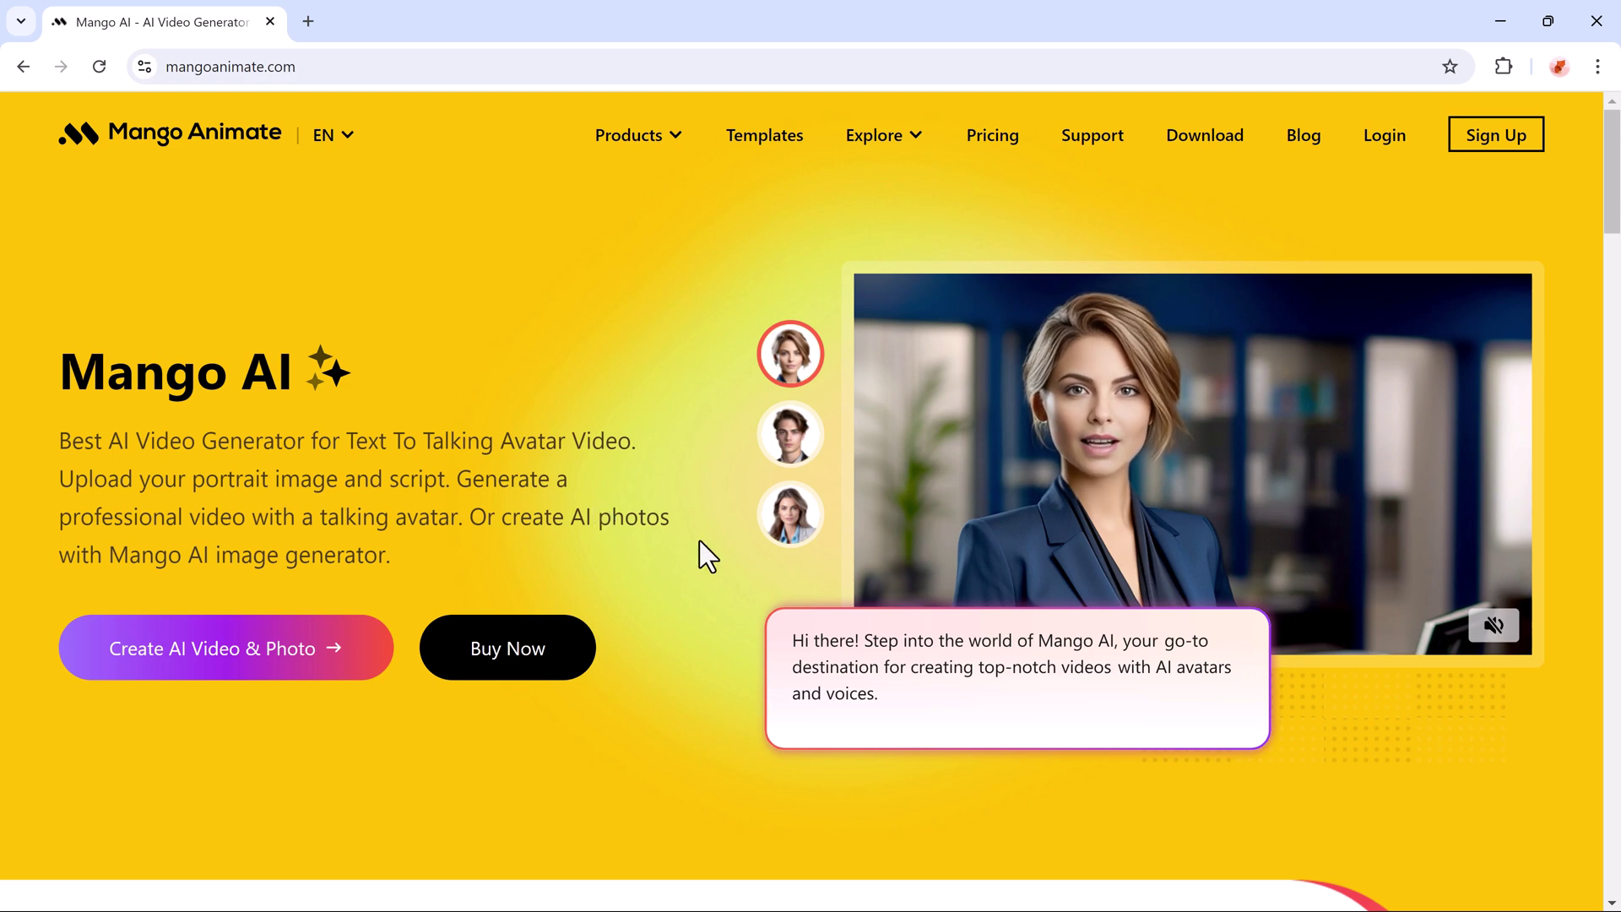
scroll(699, 544, down, 3)
scroll(699, 544, down, 3)
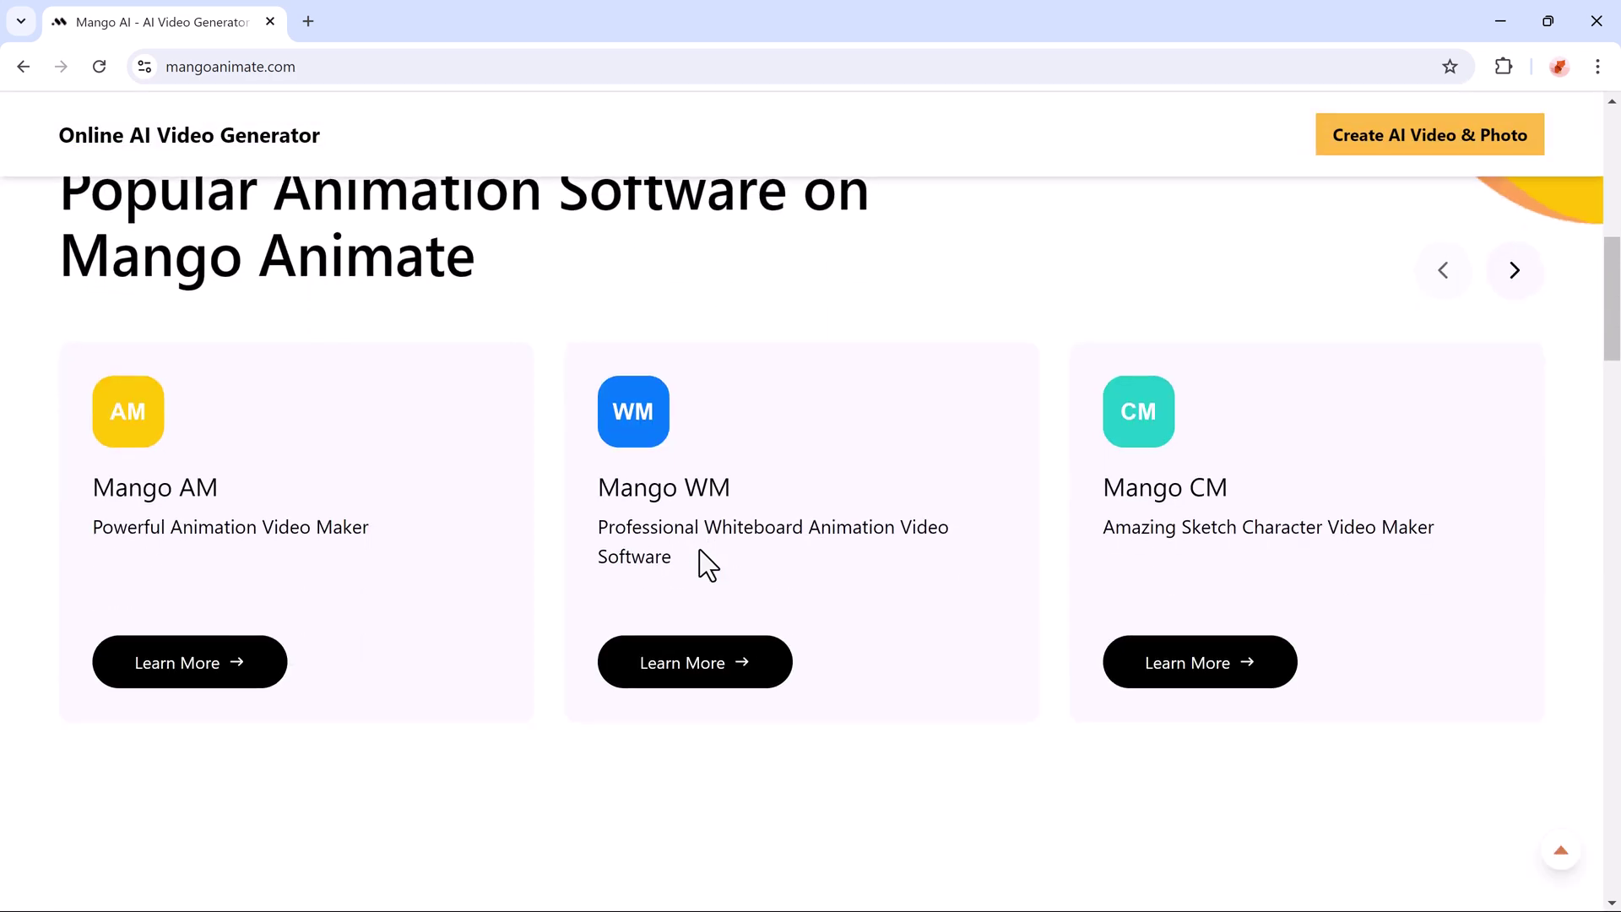
scroll(698, 561, up, 1)
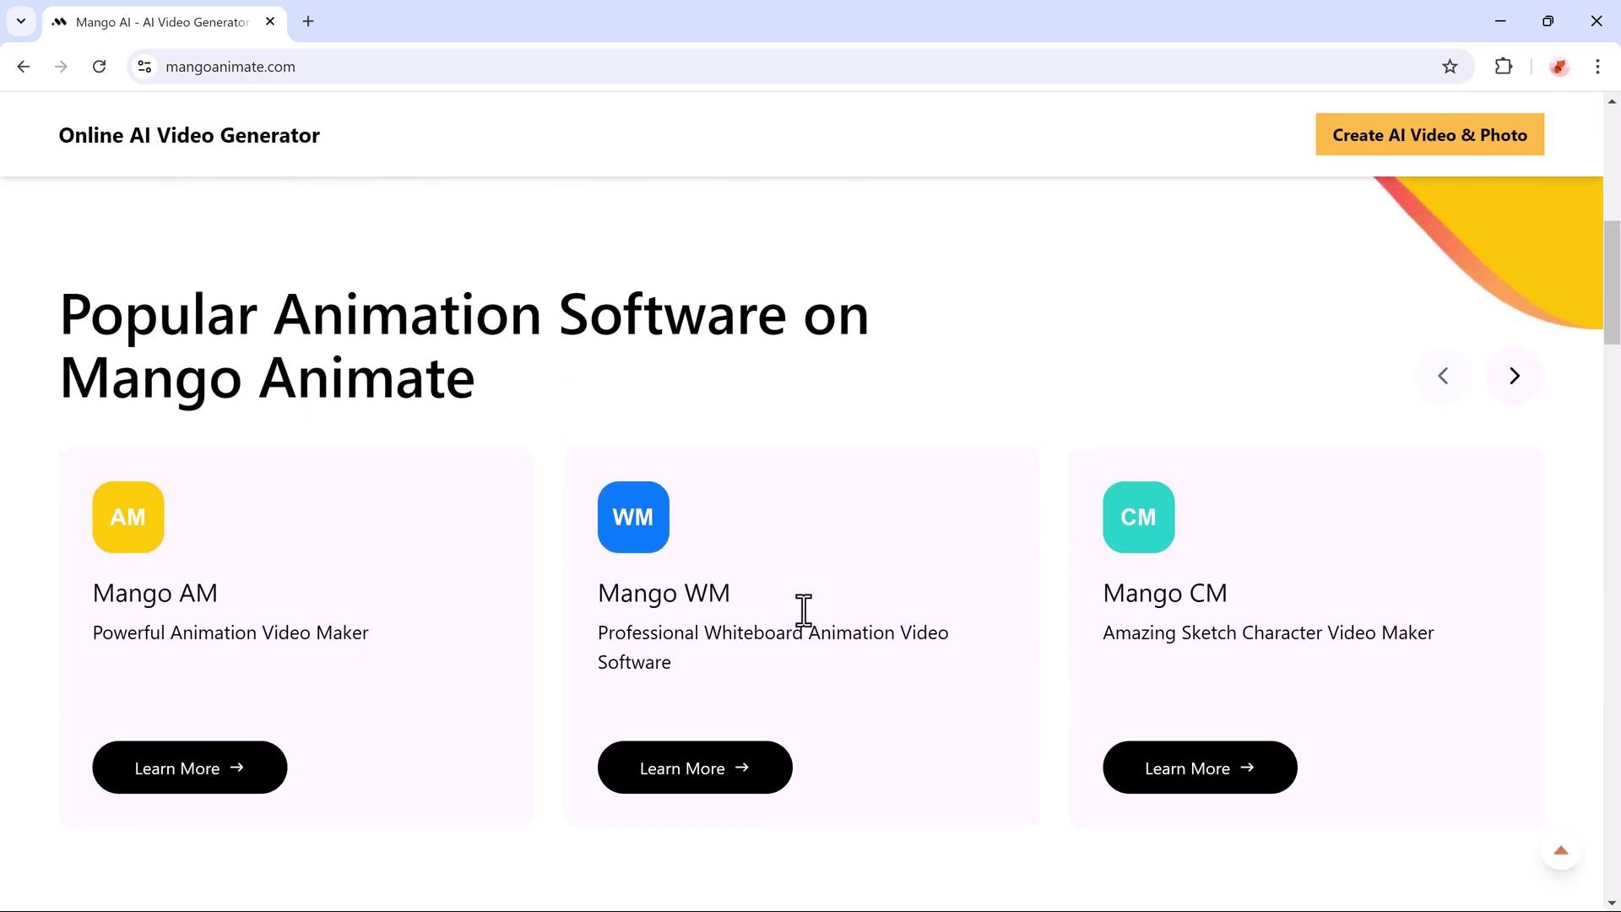
scroll(1245, 626, down, 3)
scroll(1245, 627, down, 2)
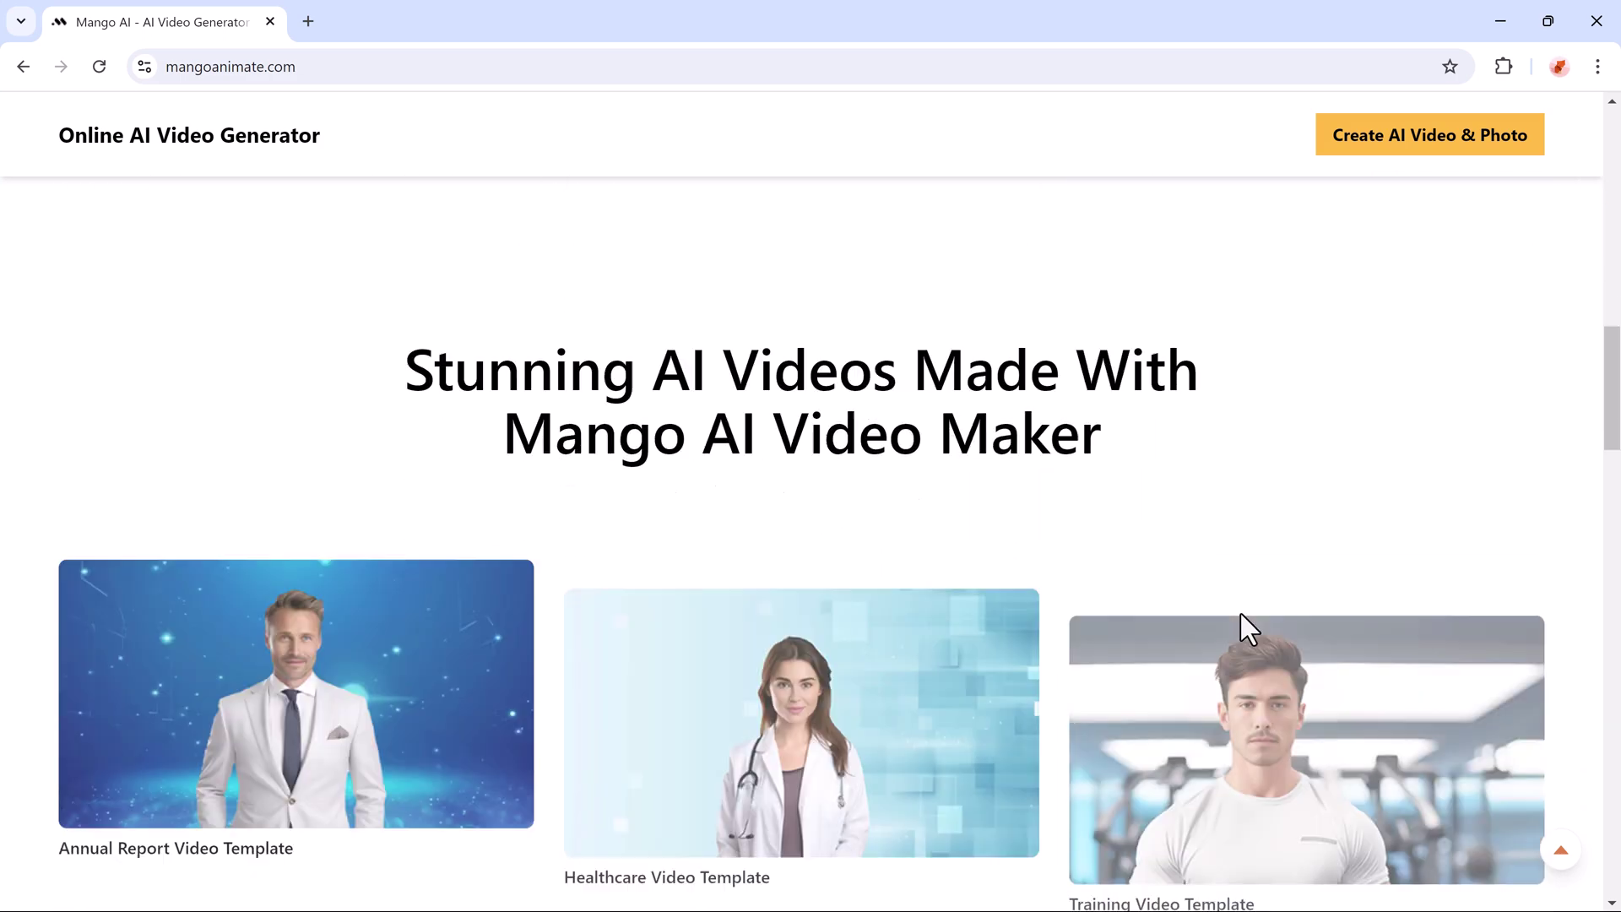
scroll(1245, 628, down, 1)
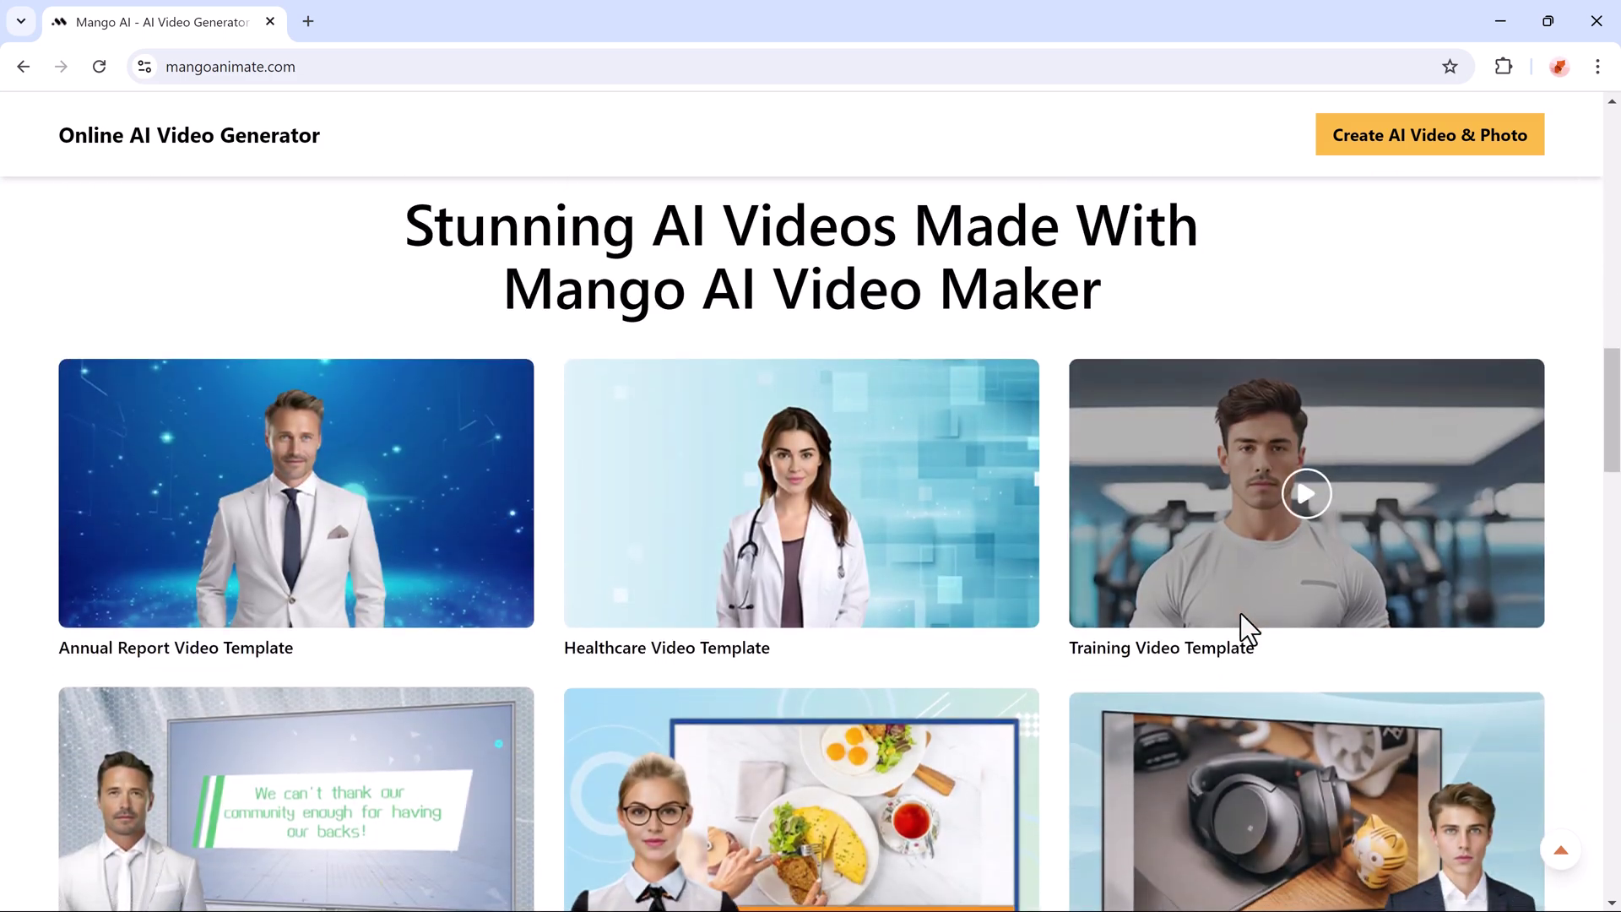
scroll(1244, 626, down, 2)
scroll(1241, 633, down, 2)
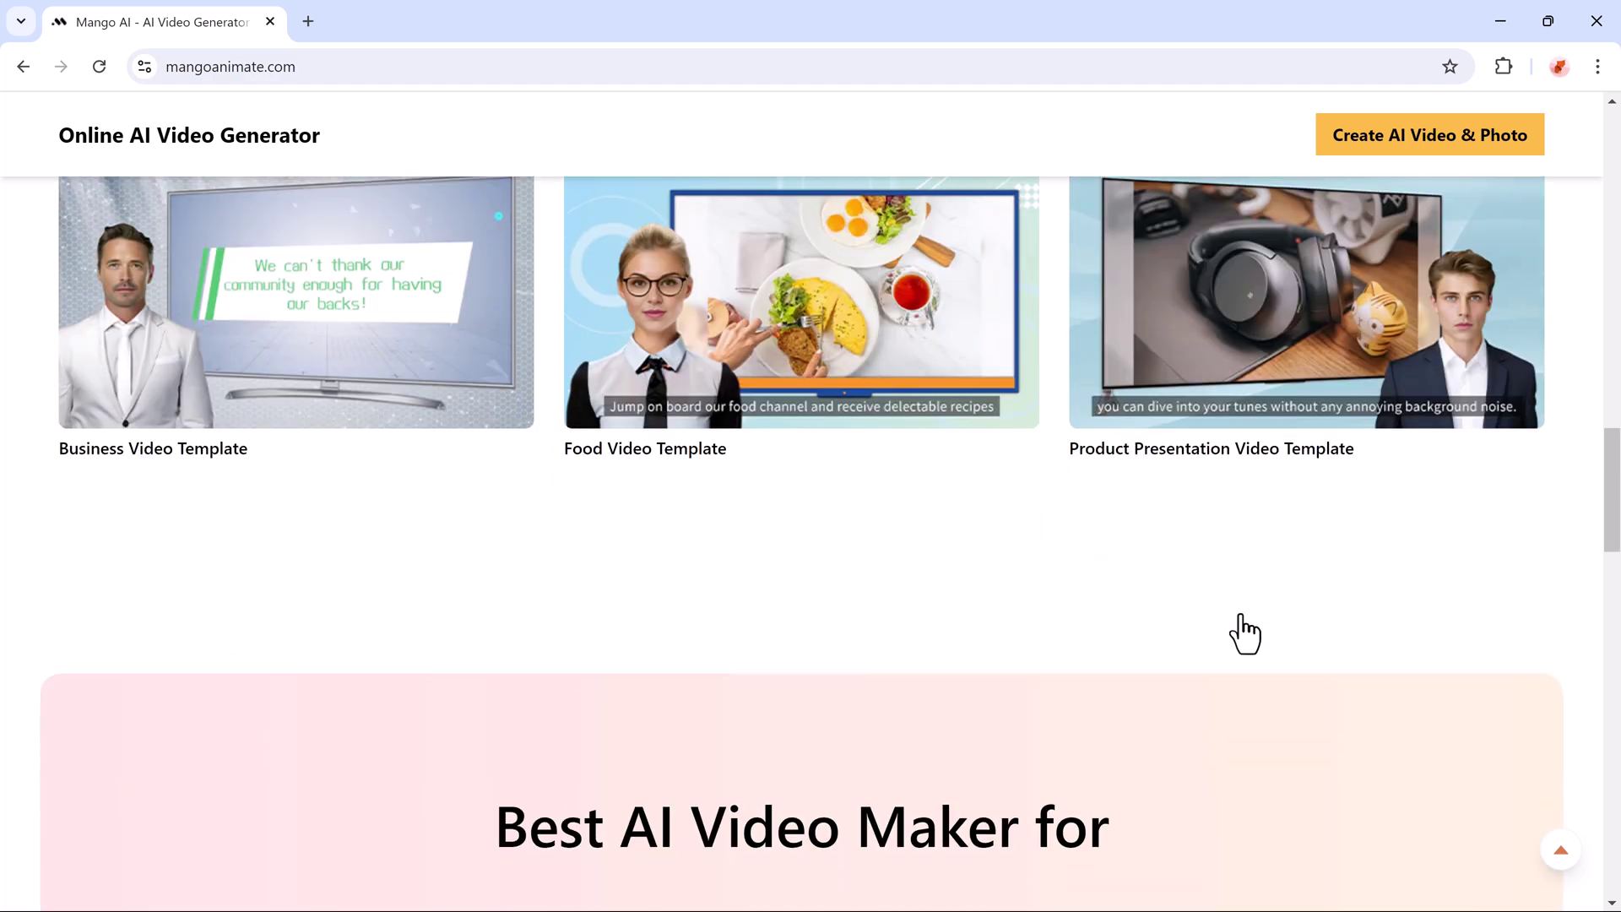
scroll(1245, 626, down, 4)
scroll(1245, 627, down, 1)
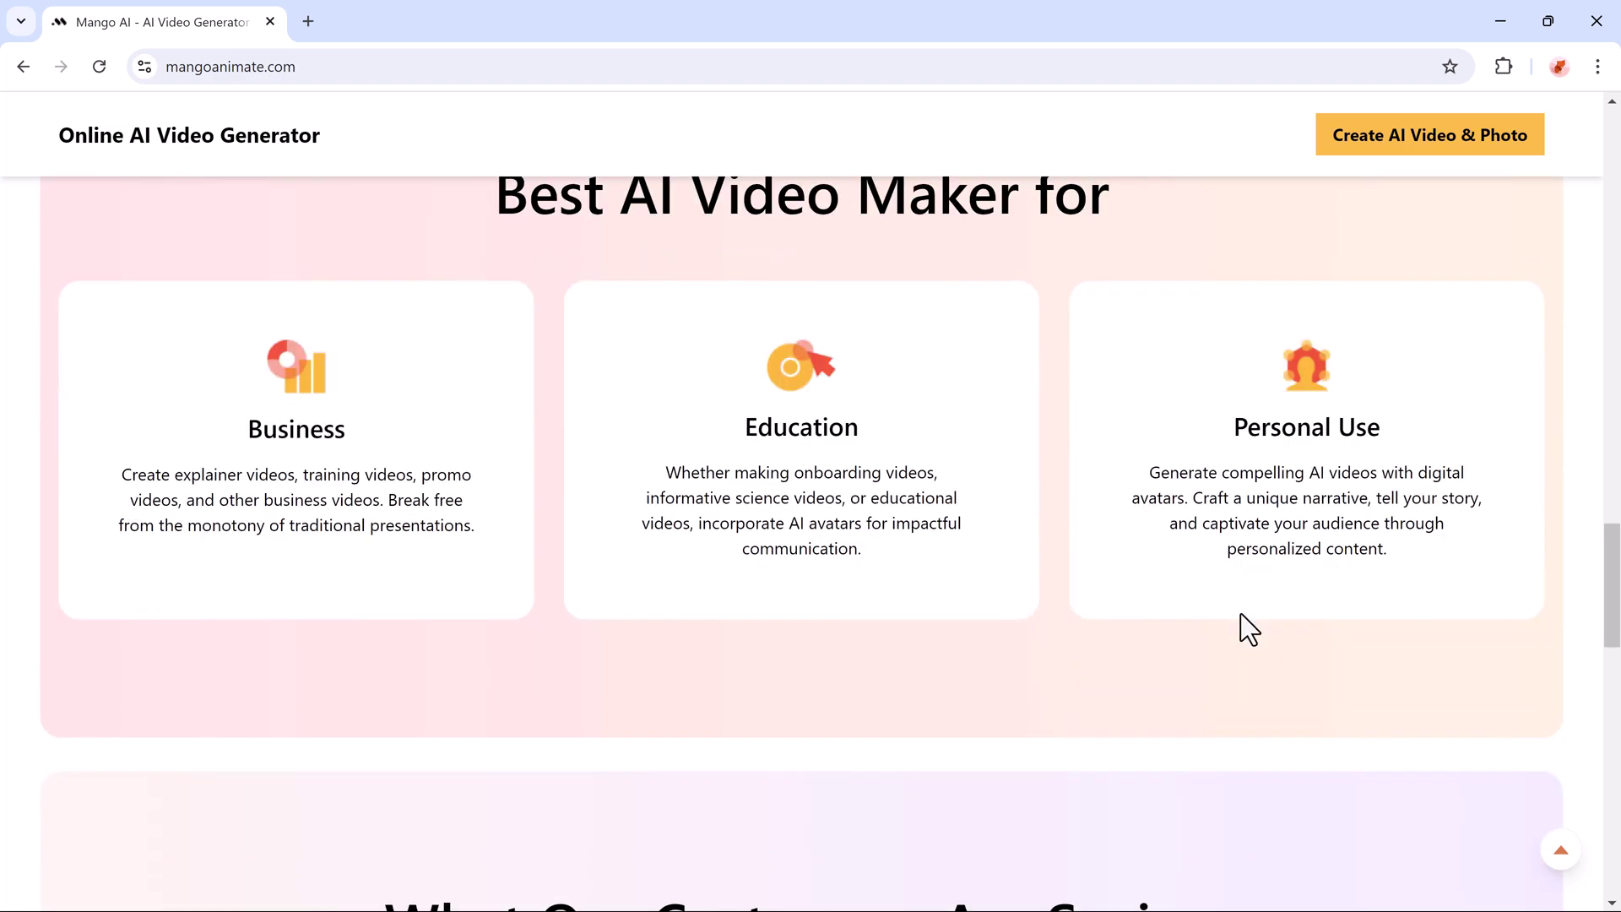
scroll(1244, 626, down, 5)
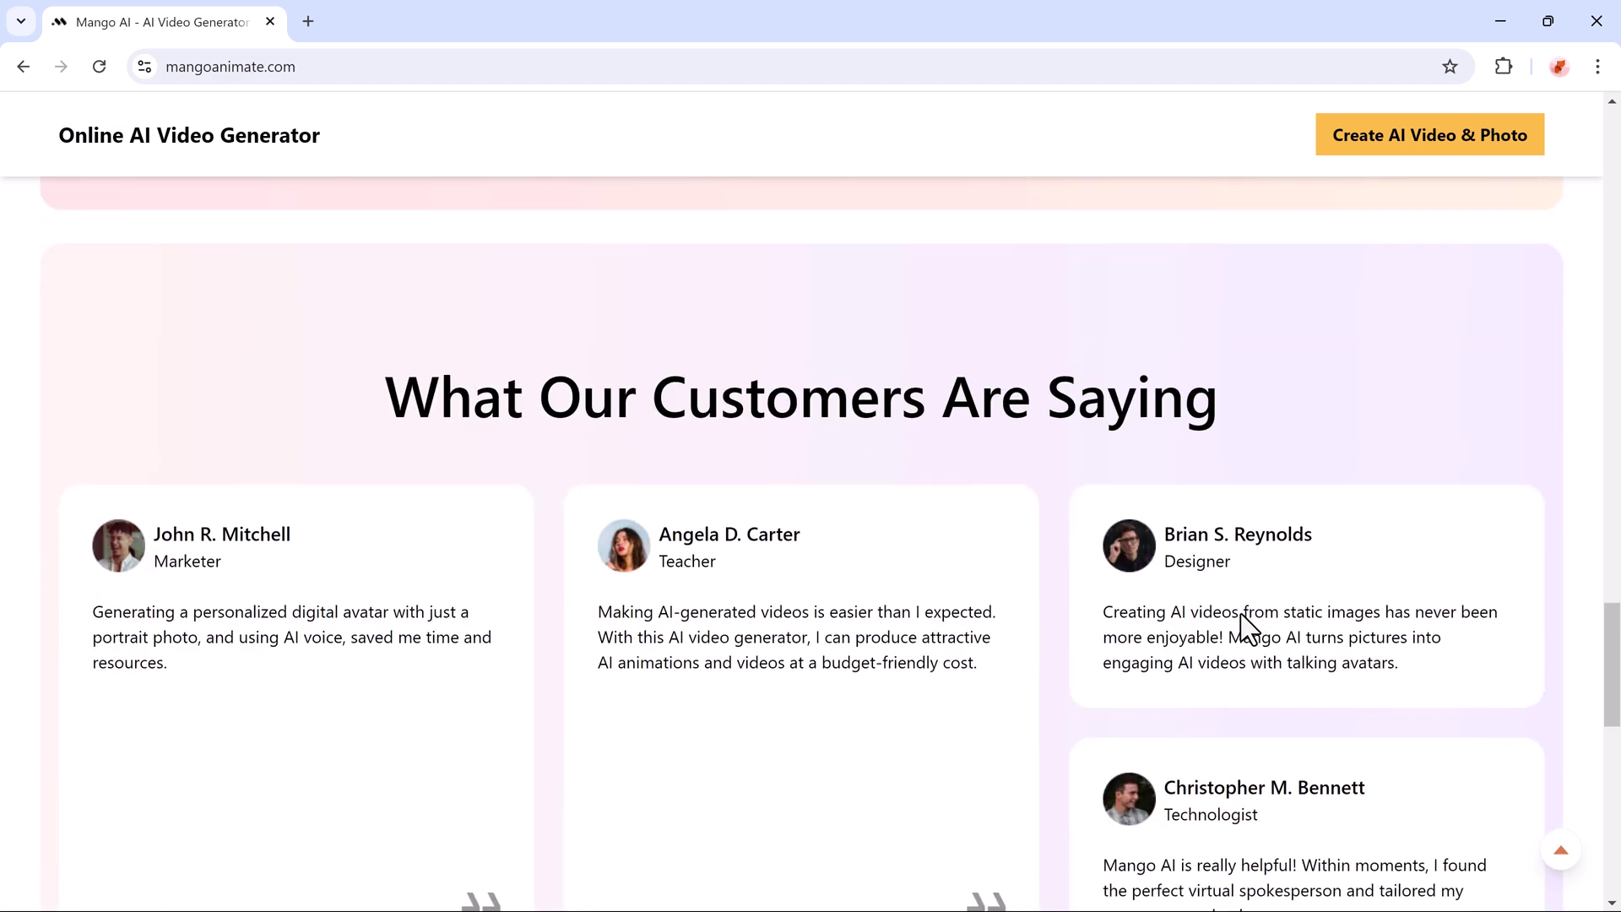
scroll(1245, 627, down, 2)
scroll(1245, 627, down, 2)
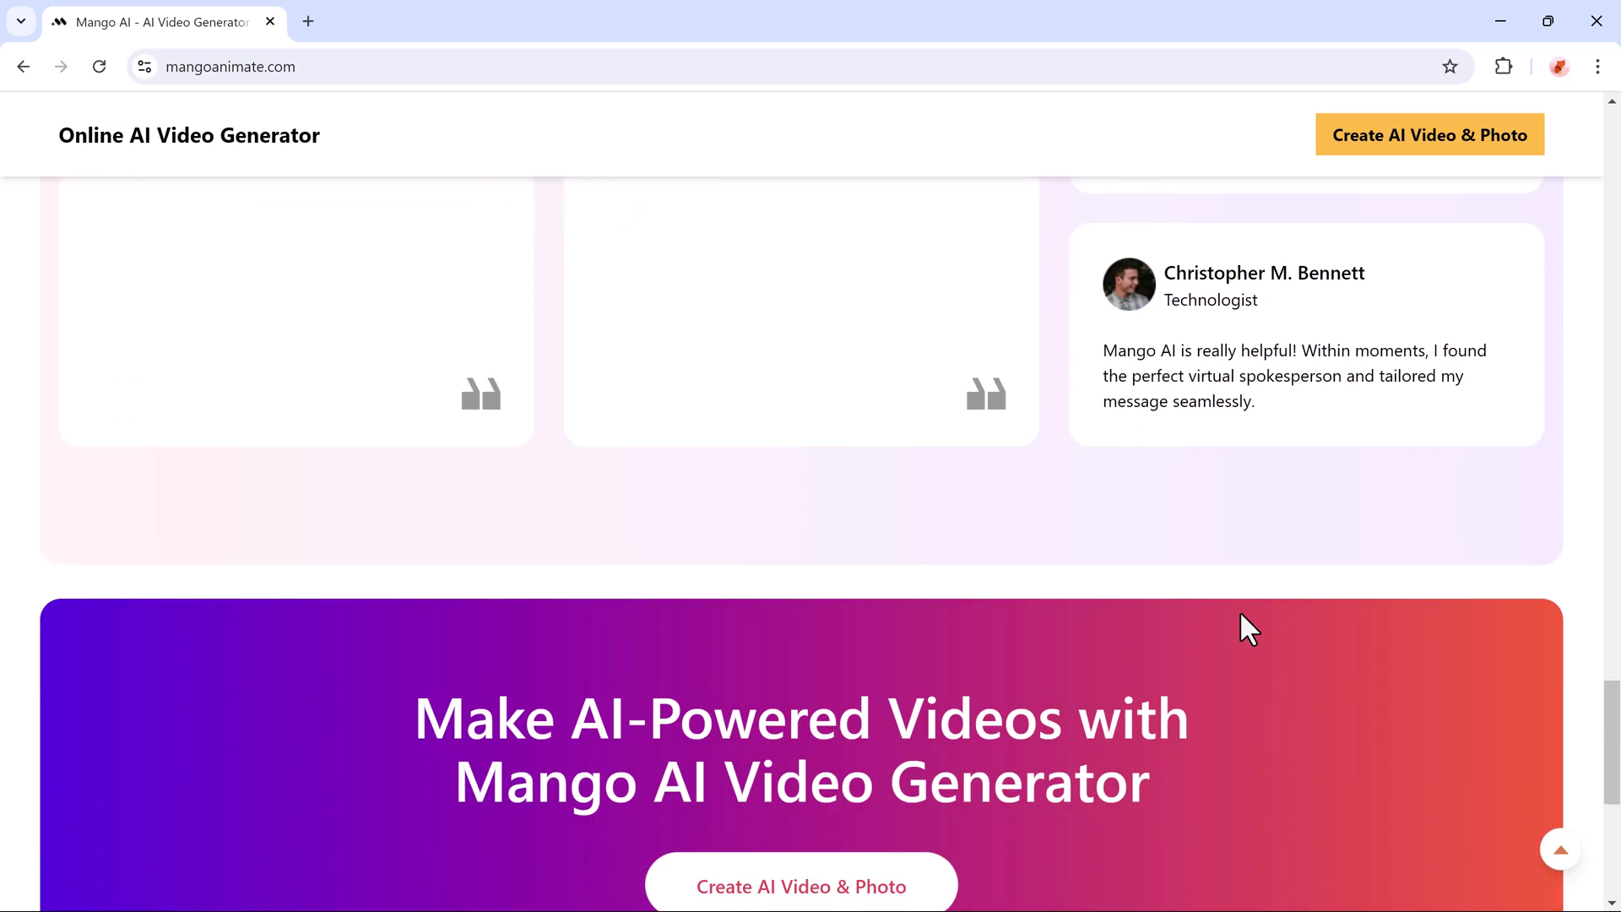
scroll(1244, 627, down, 3)
scroll(1240, 610, down, 1)
scroll(1241, 627, up, 10)
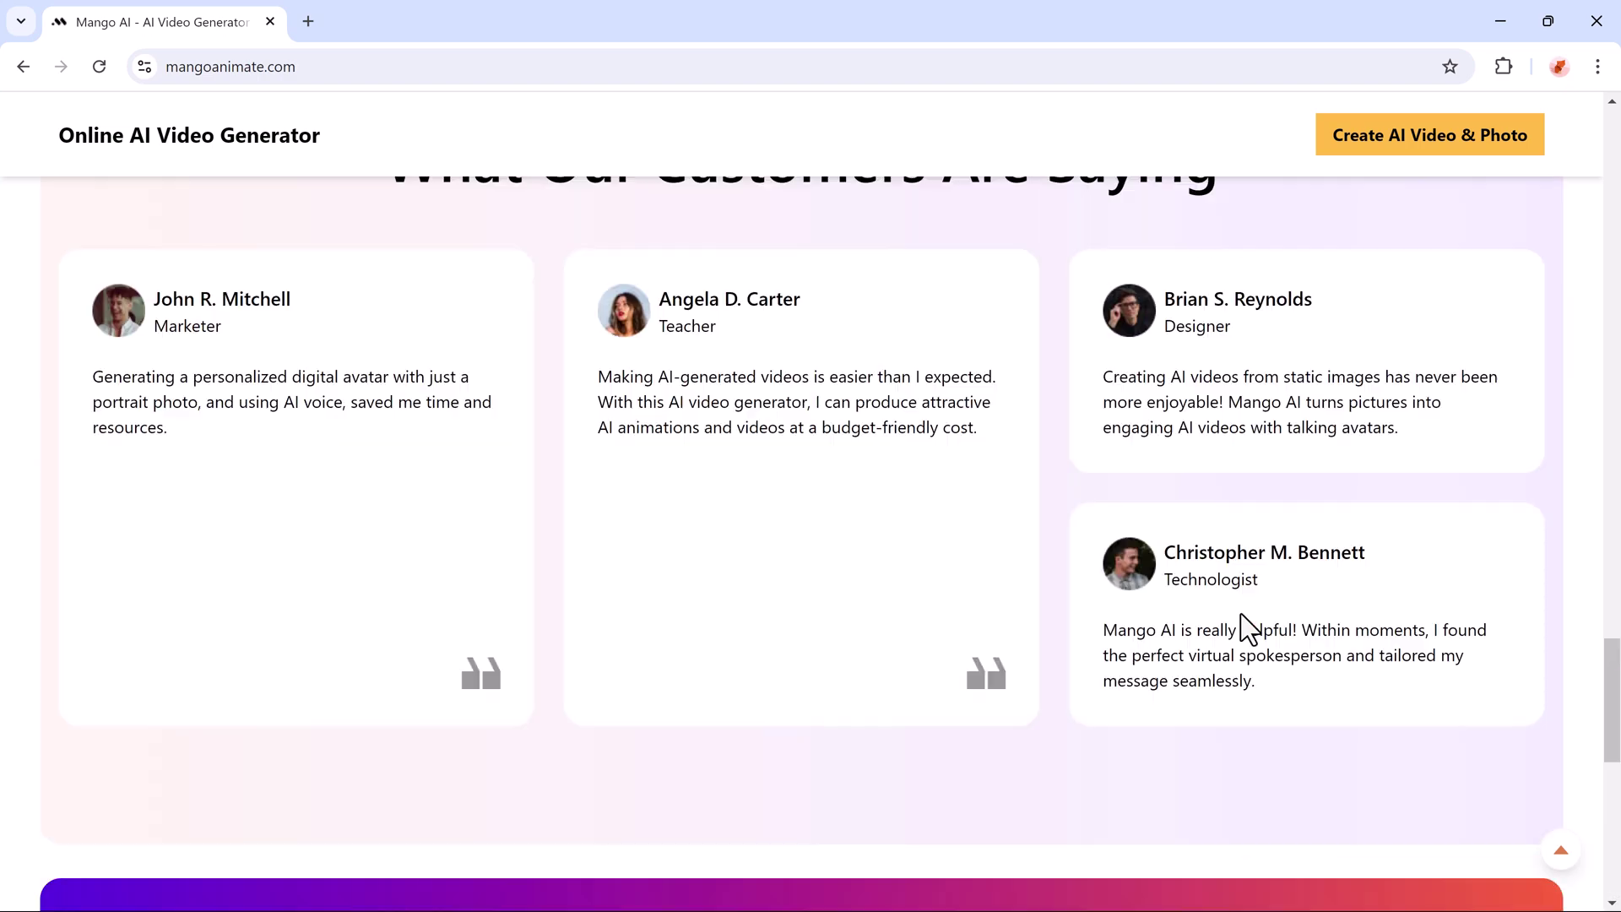
scroll(1139, 617, up, 10)
scroll(1144, 614, up, 10)
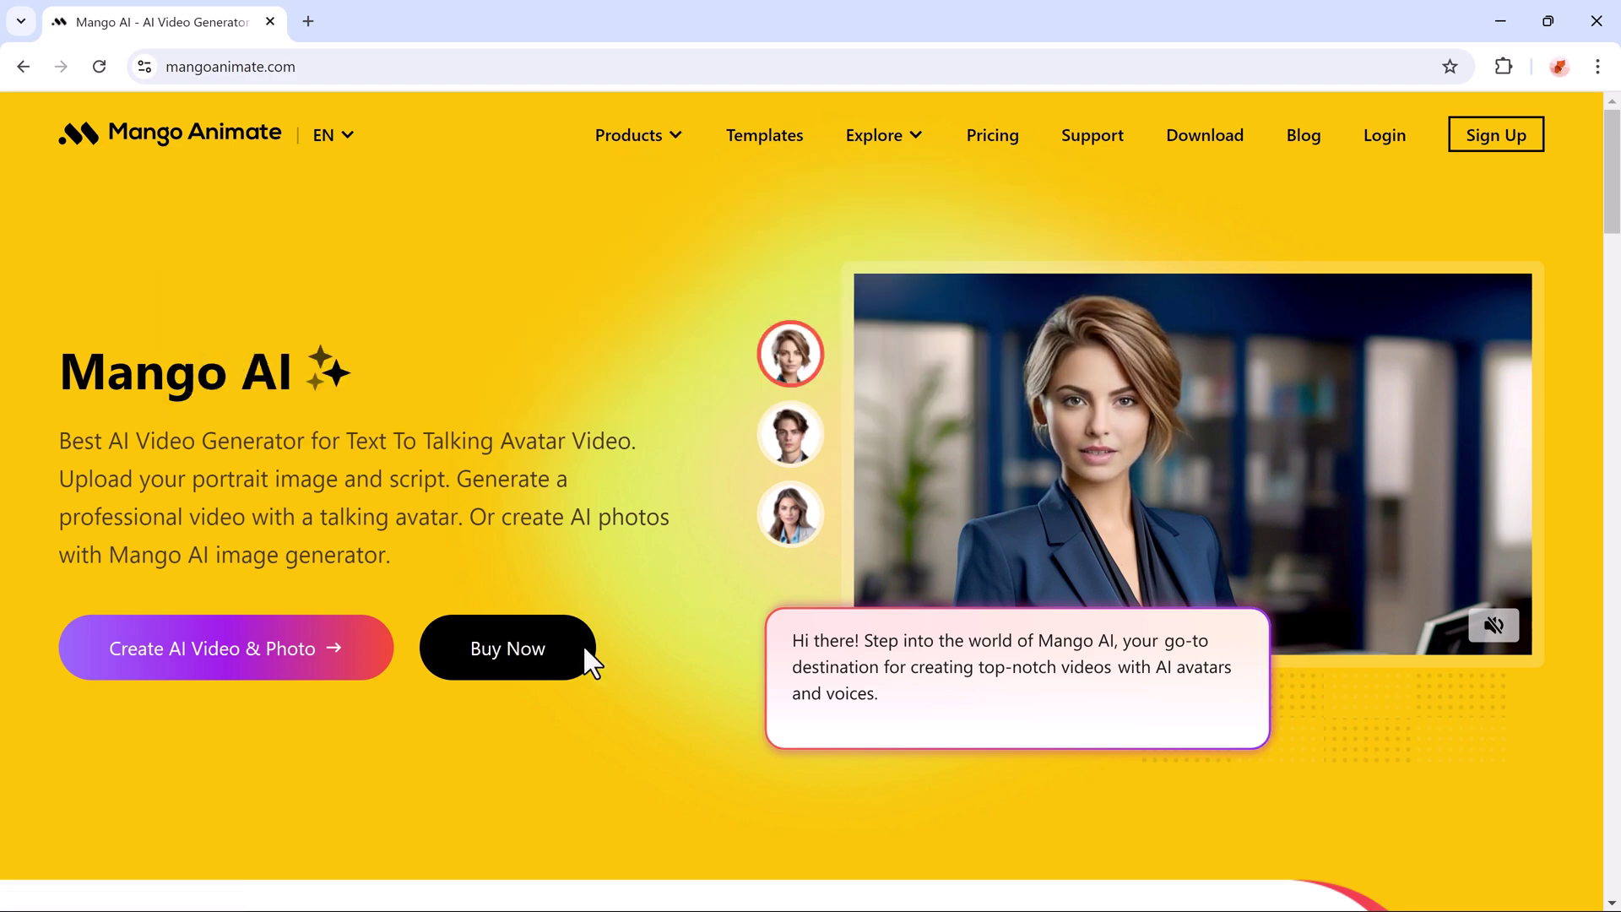
Step: Open the Create AI Video & Photo page, check the Talking Photo tool, then go back
click(342, 690)
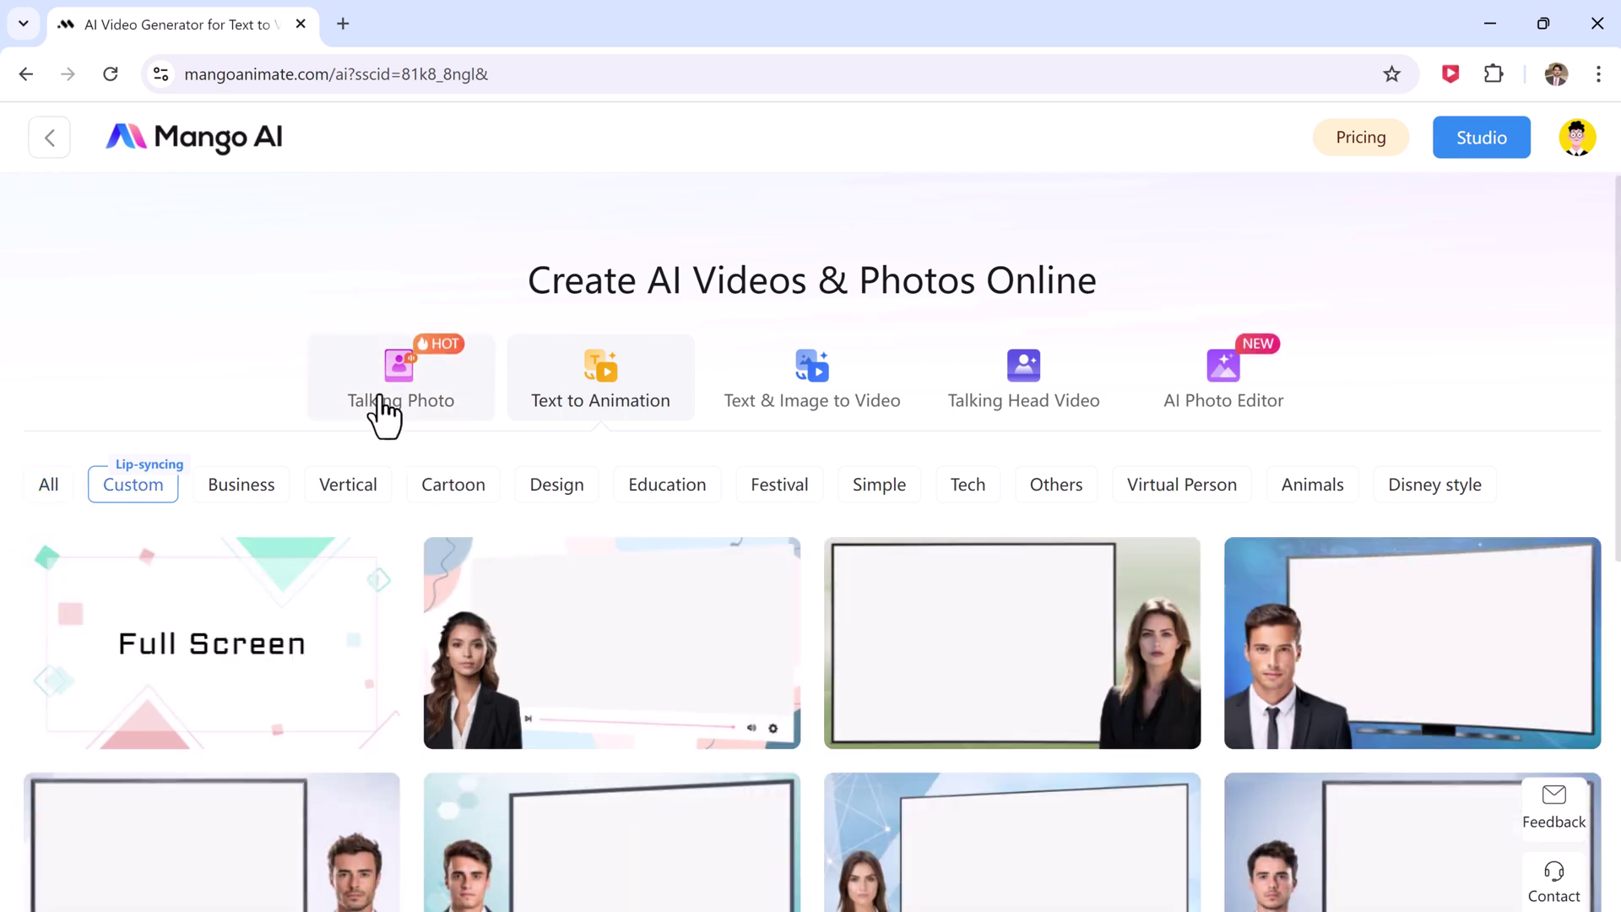
click(387, 398)
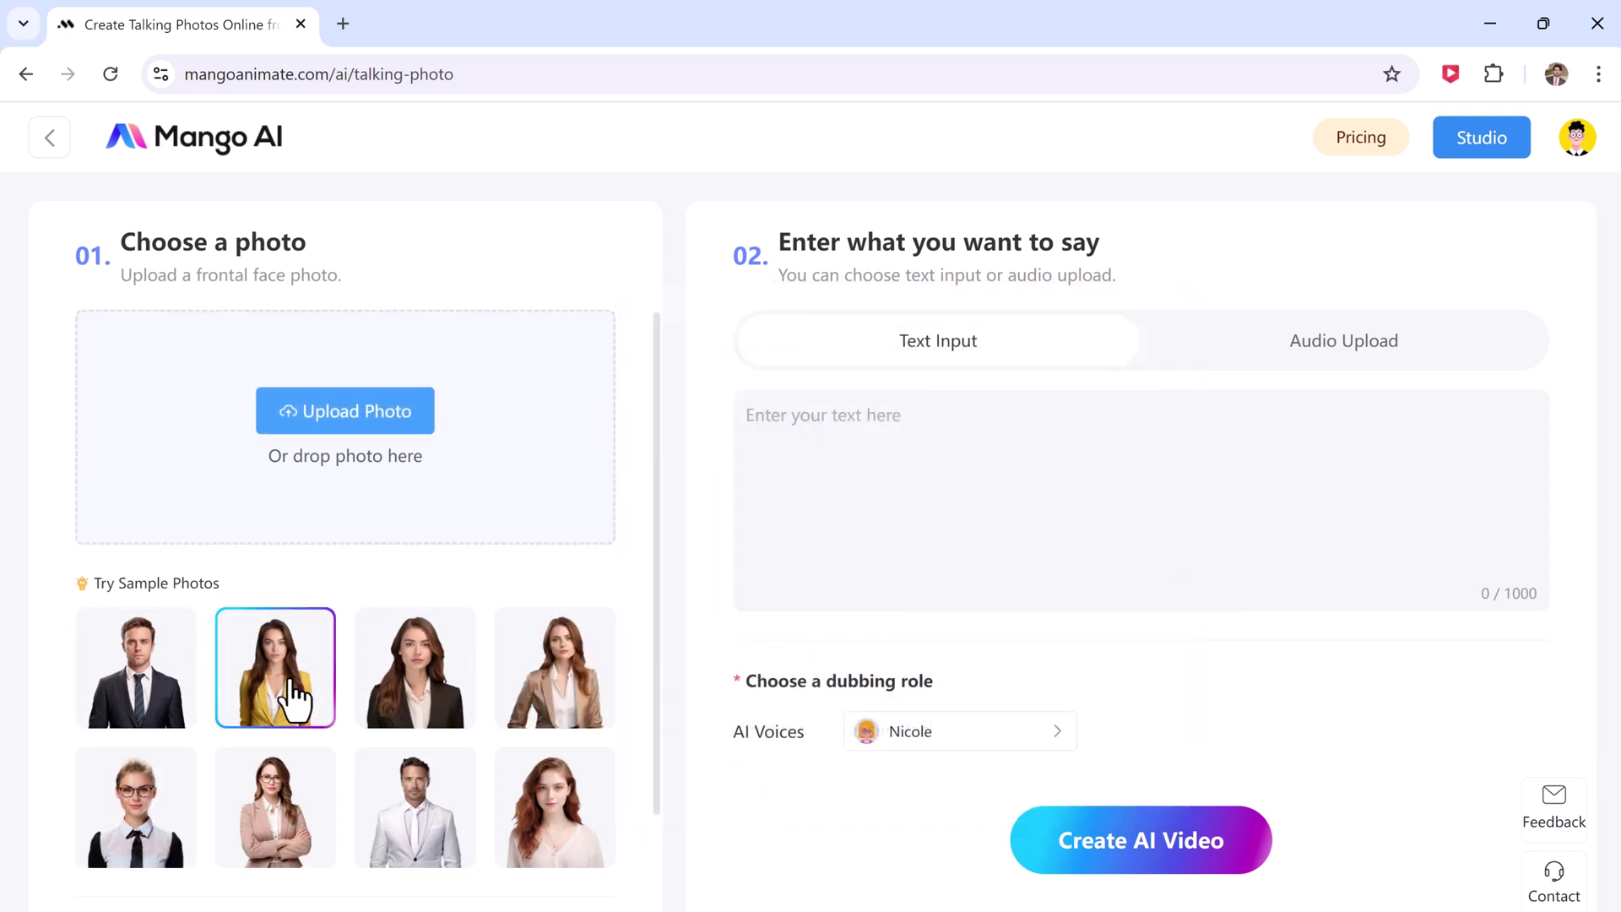
mouse_move(344, 427)
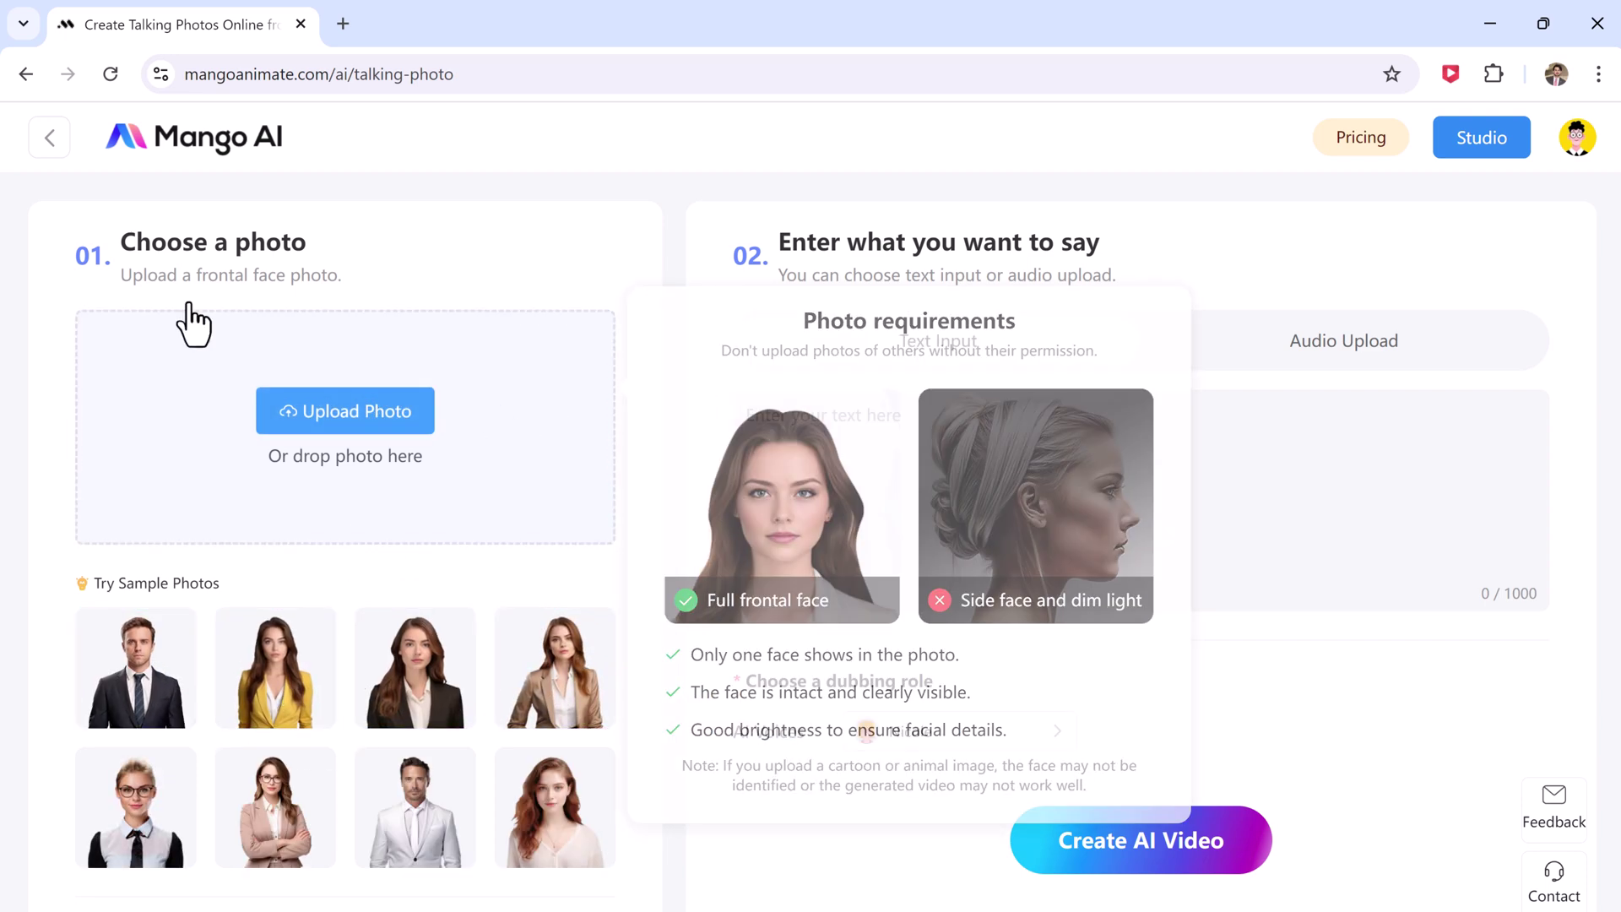
click(27, 74)
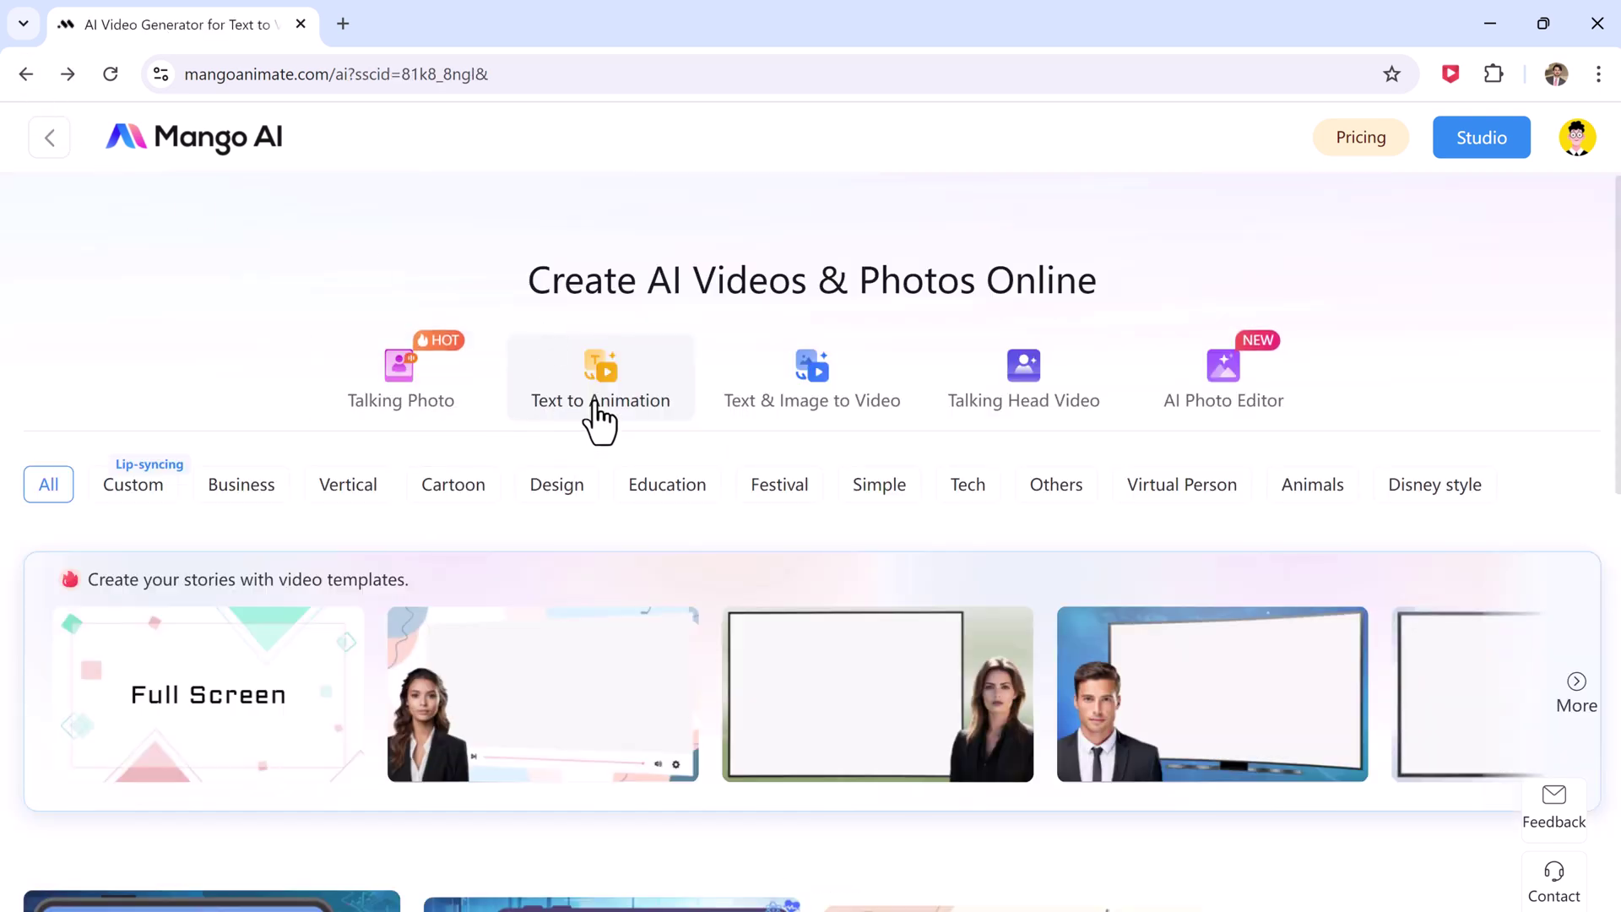
Step: Filter Text to Animation templates by Custom, Business, Vertical, Tech and All, ending on Custom
click(770, 425)
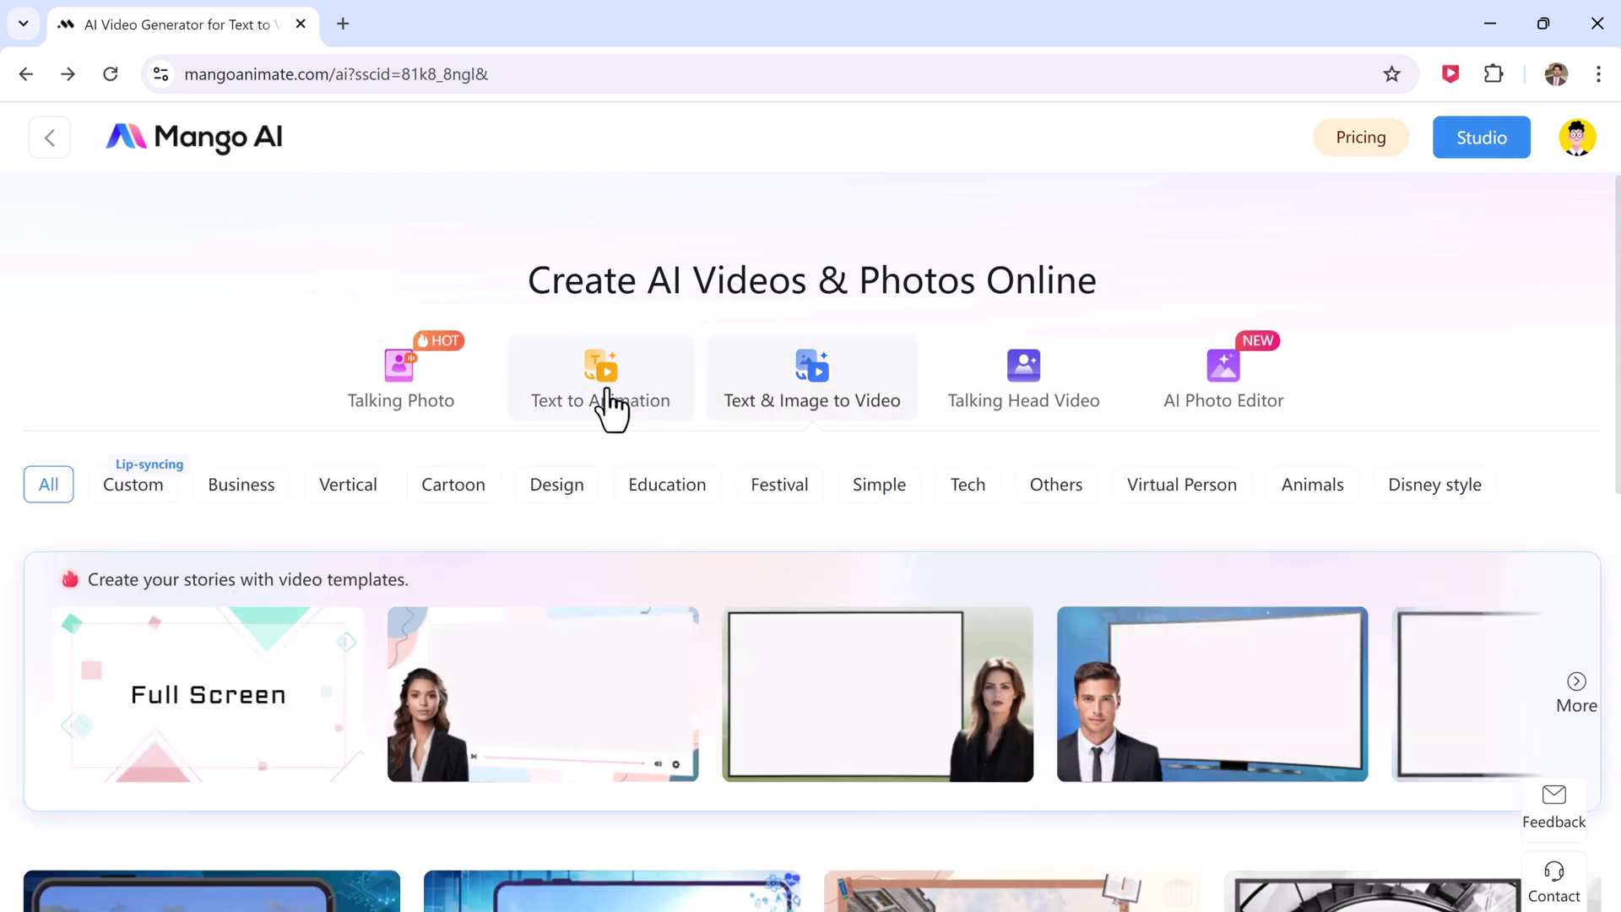
click(610, 408)
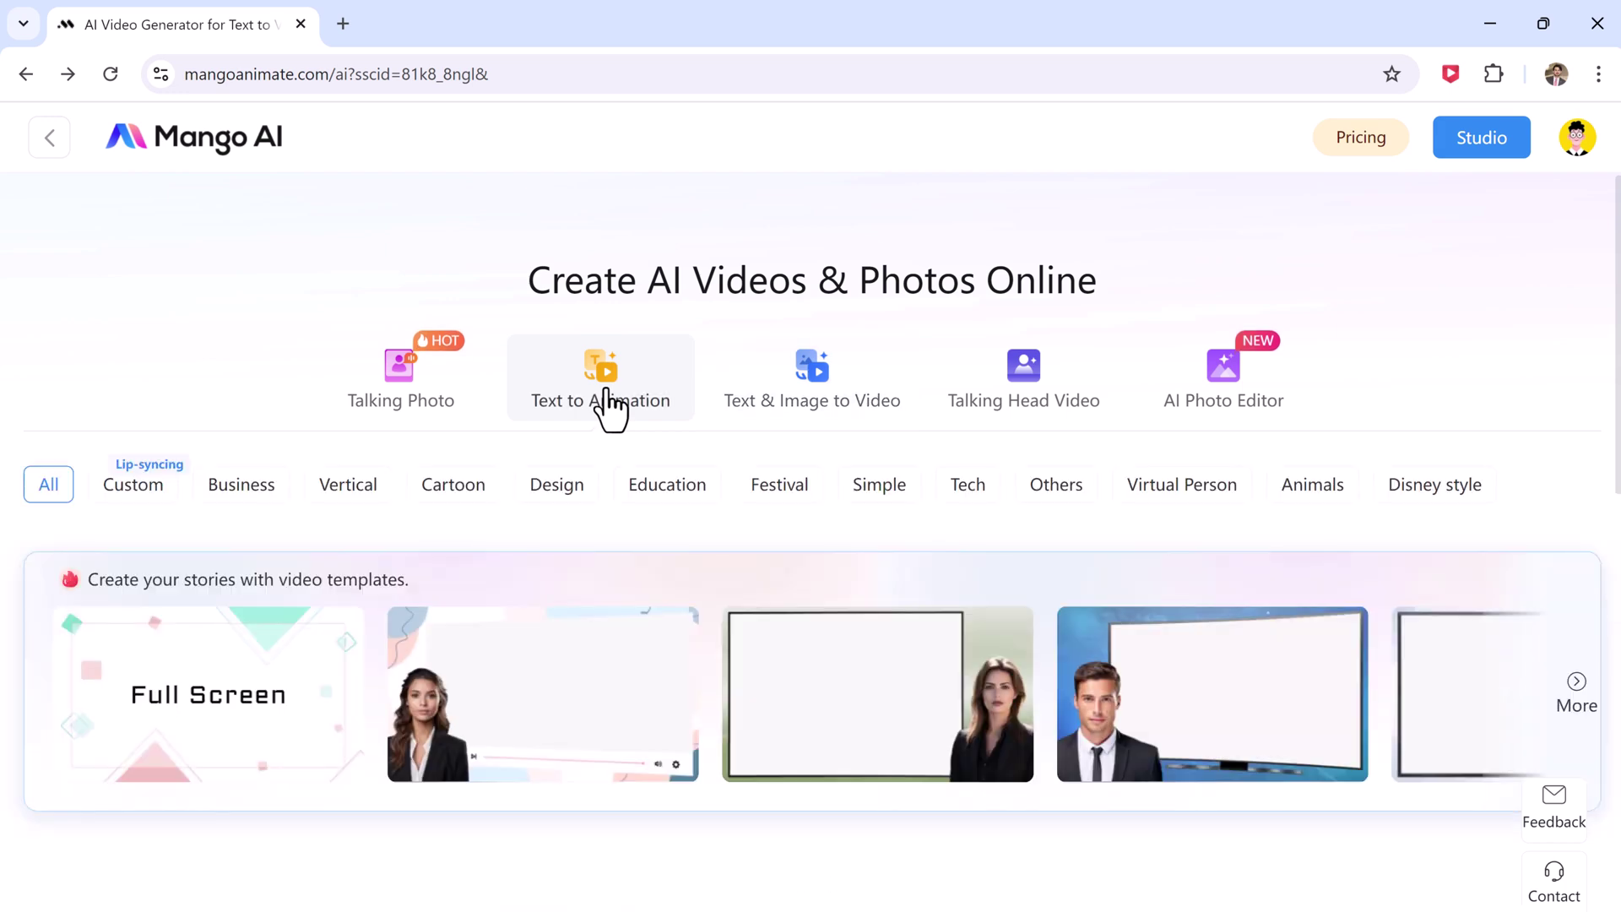
click(122, 494)
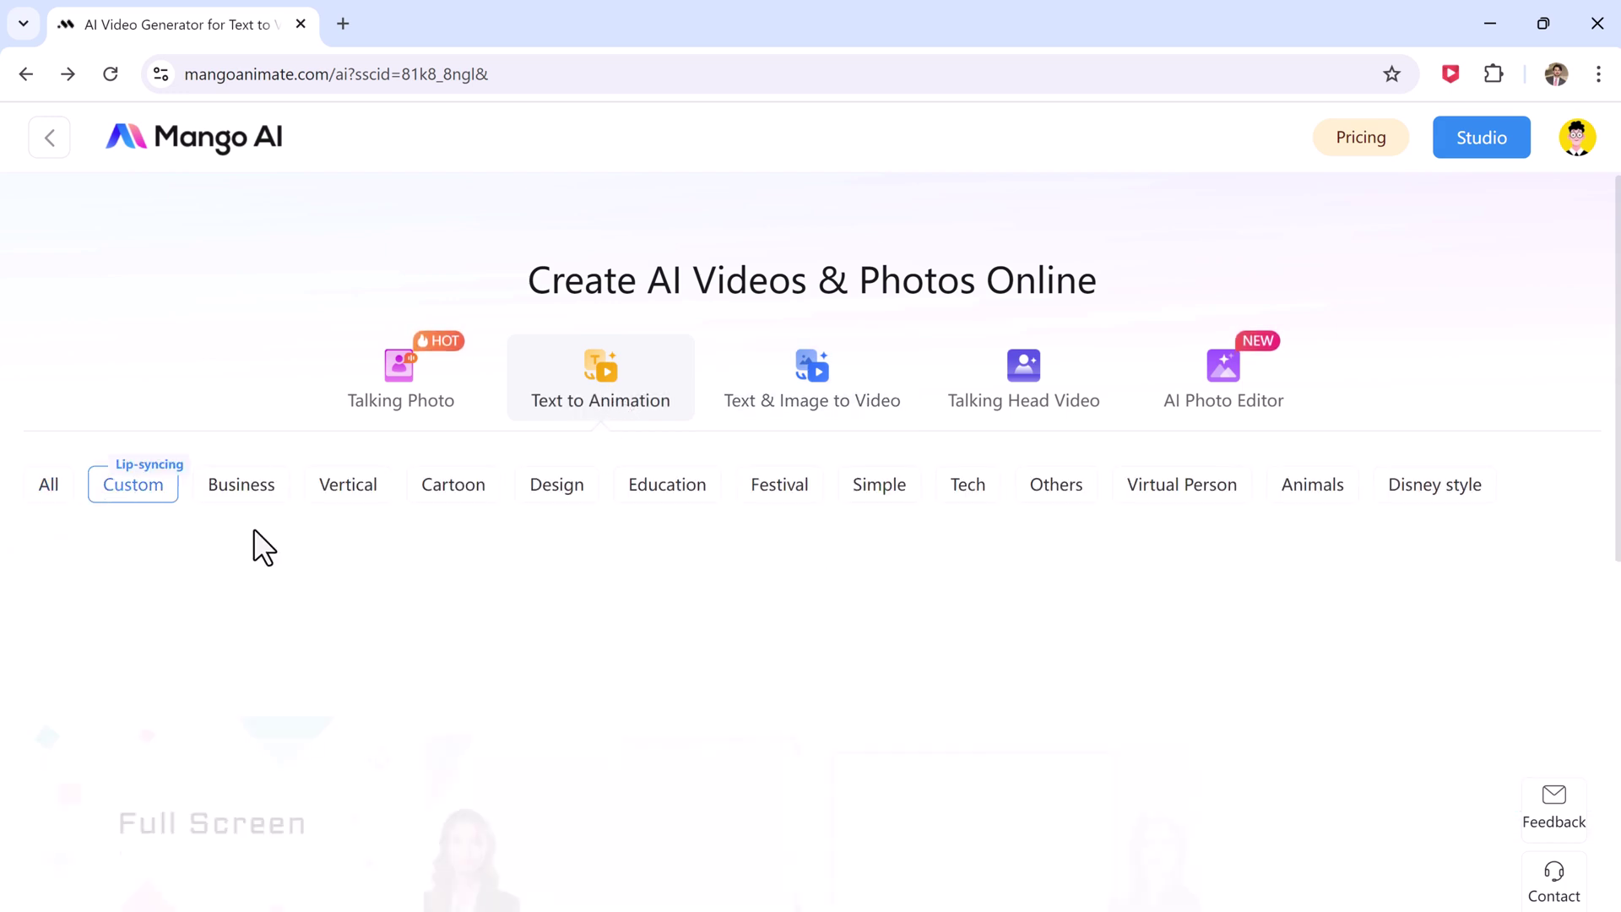
click(242, 484)
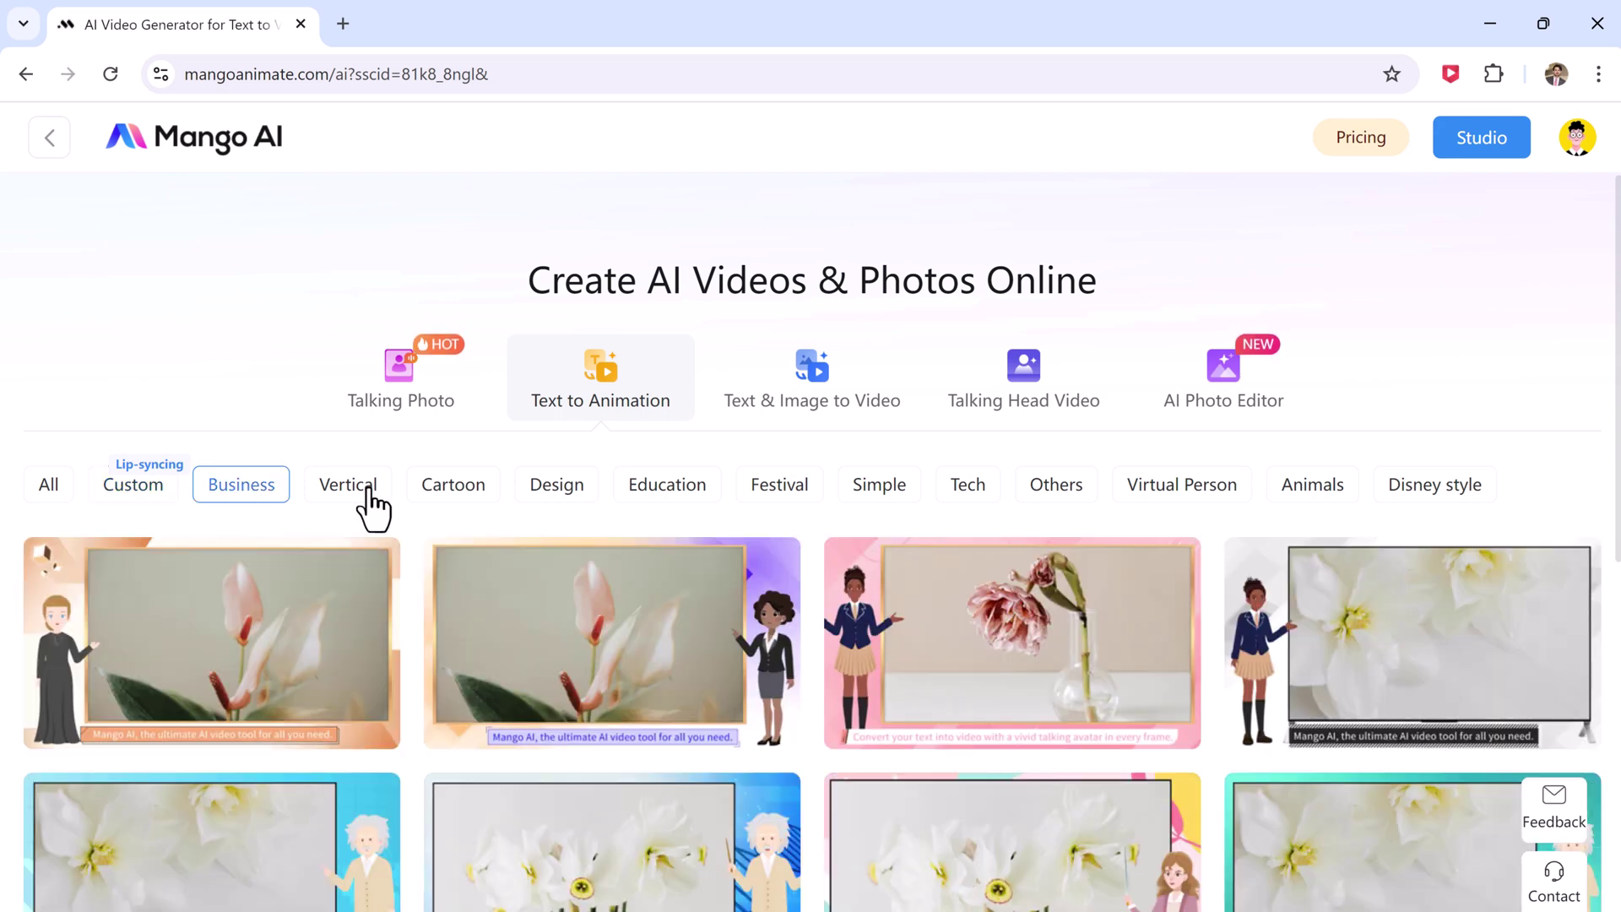
click(367, 497)
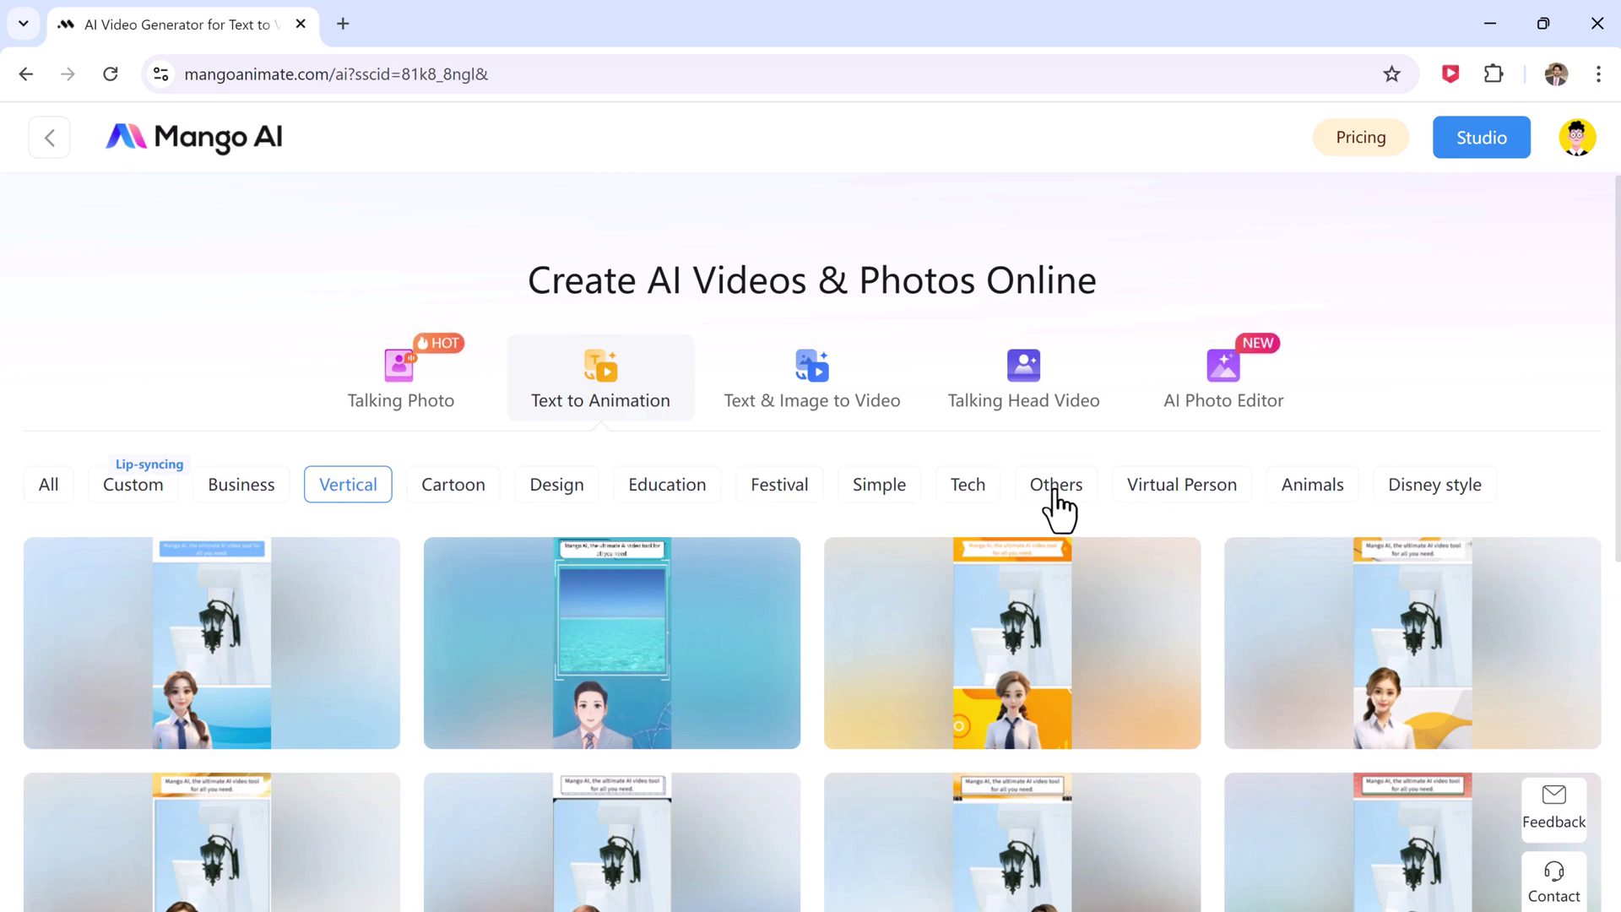
click(976, 495)
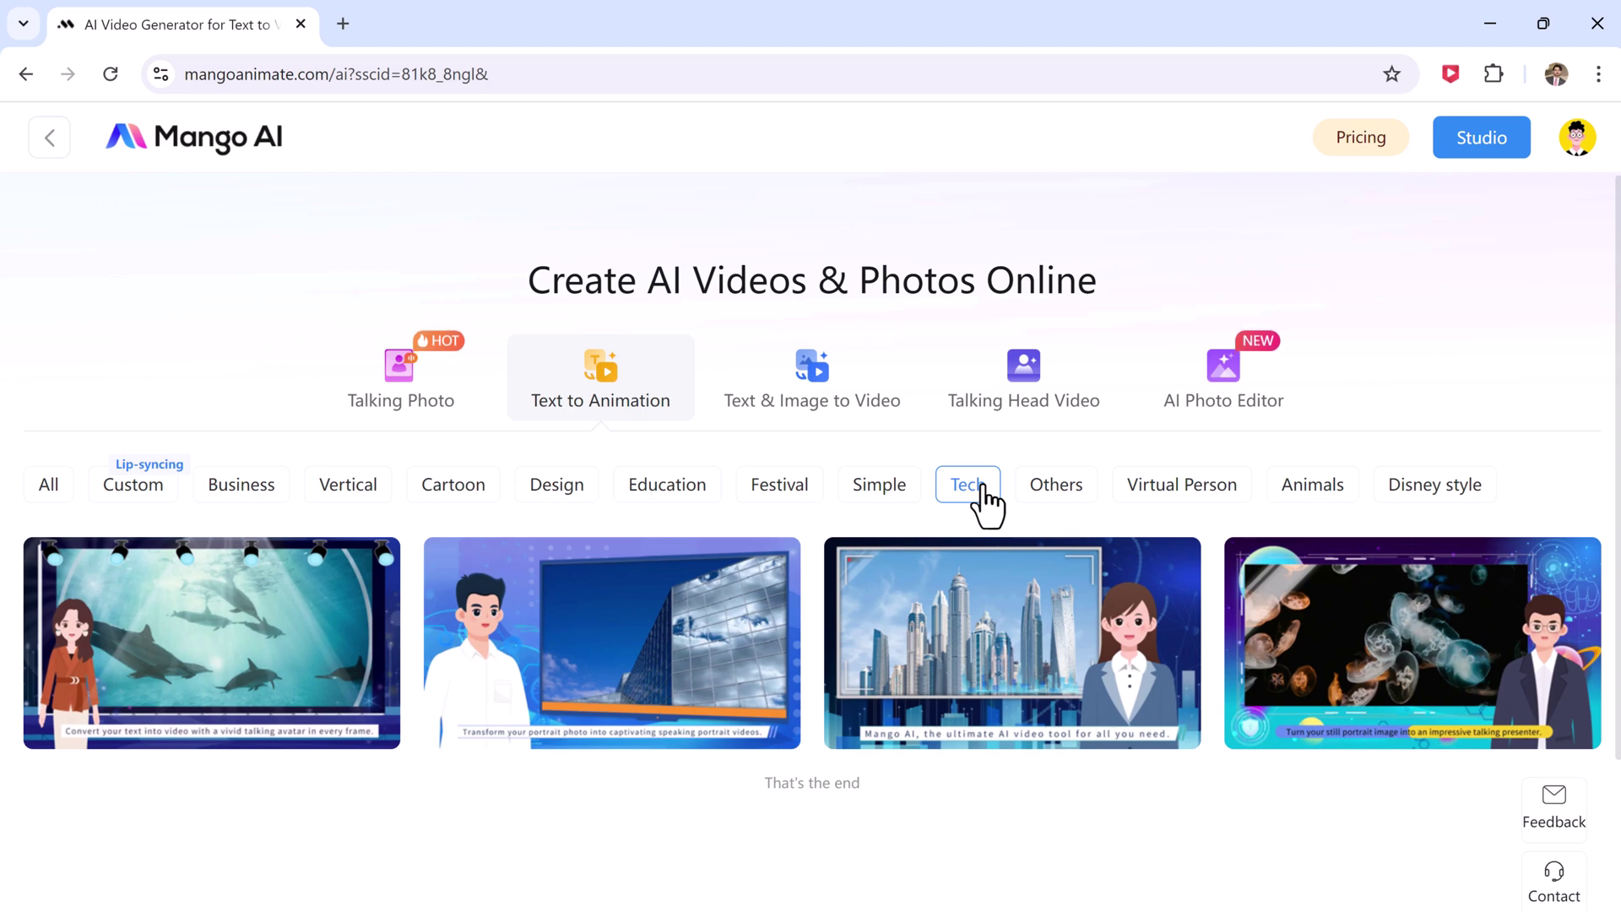
click(124, 497)
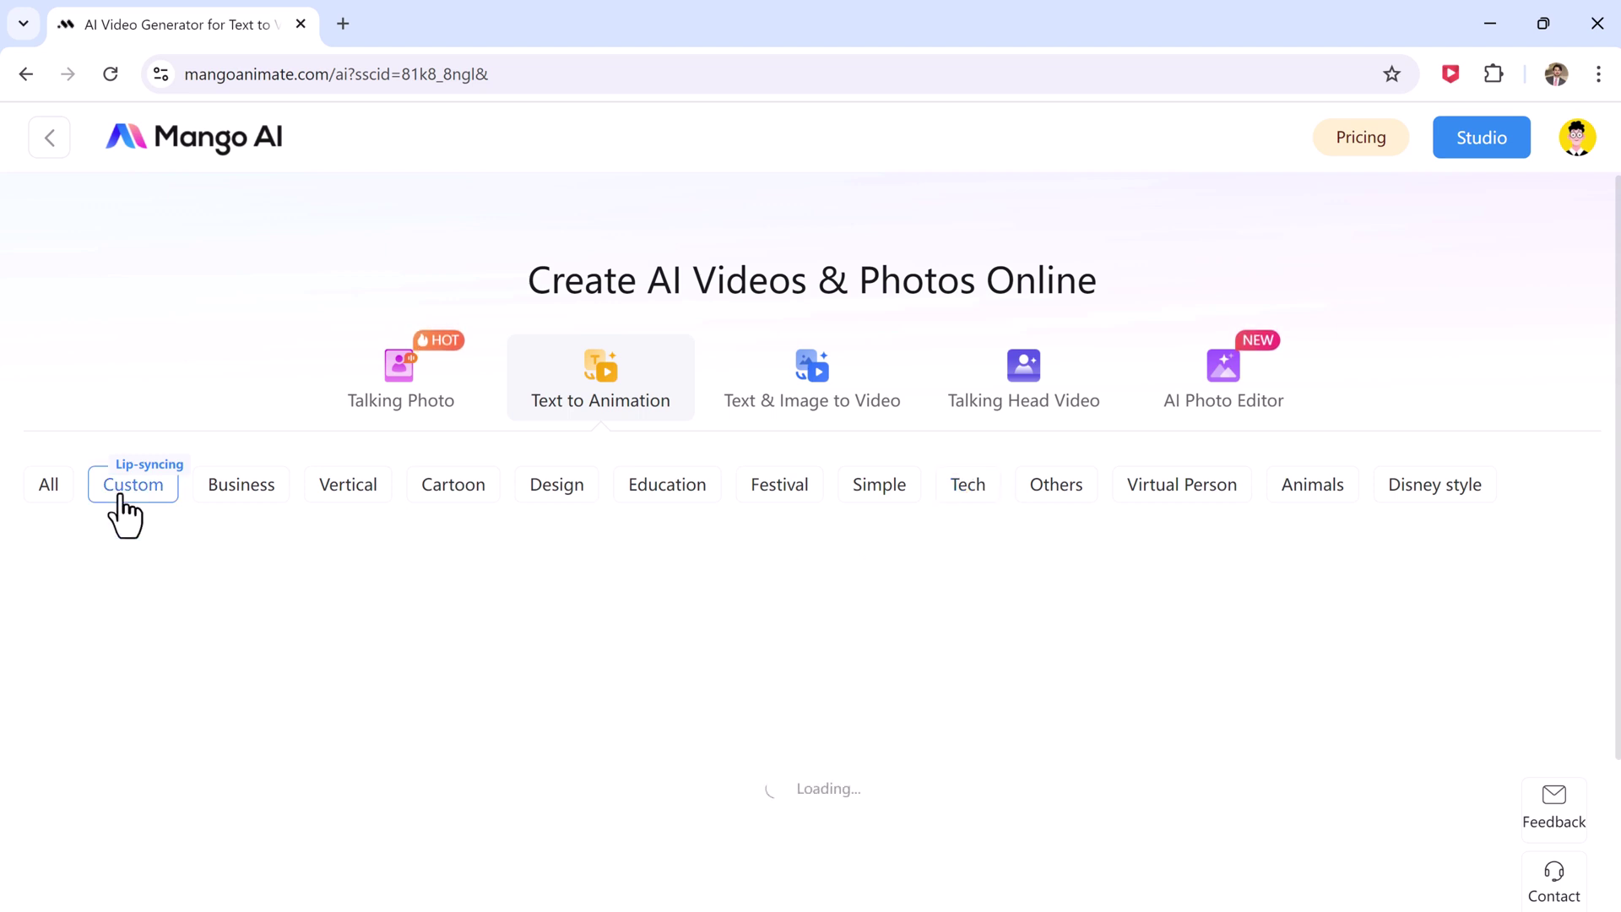
click(608, 407)
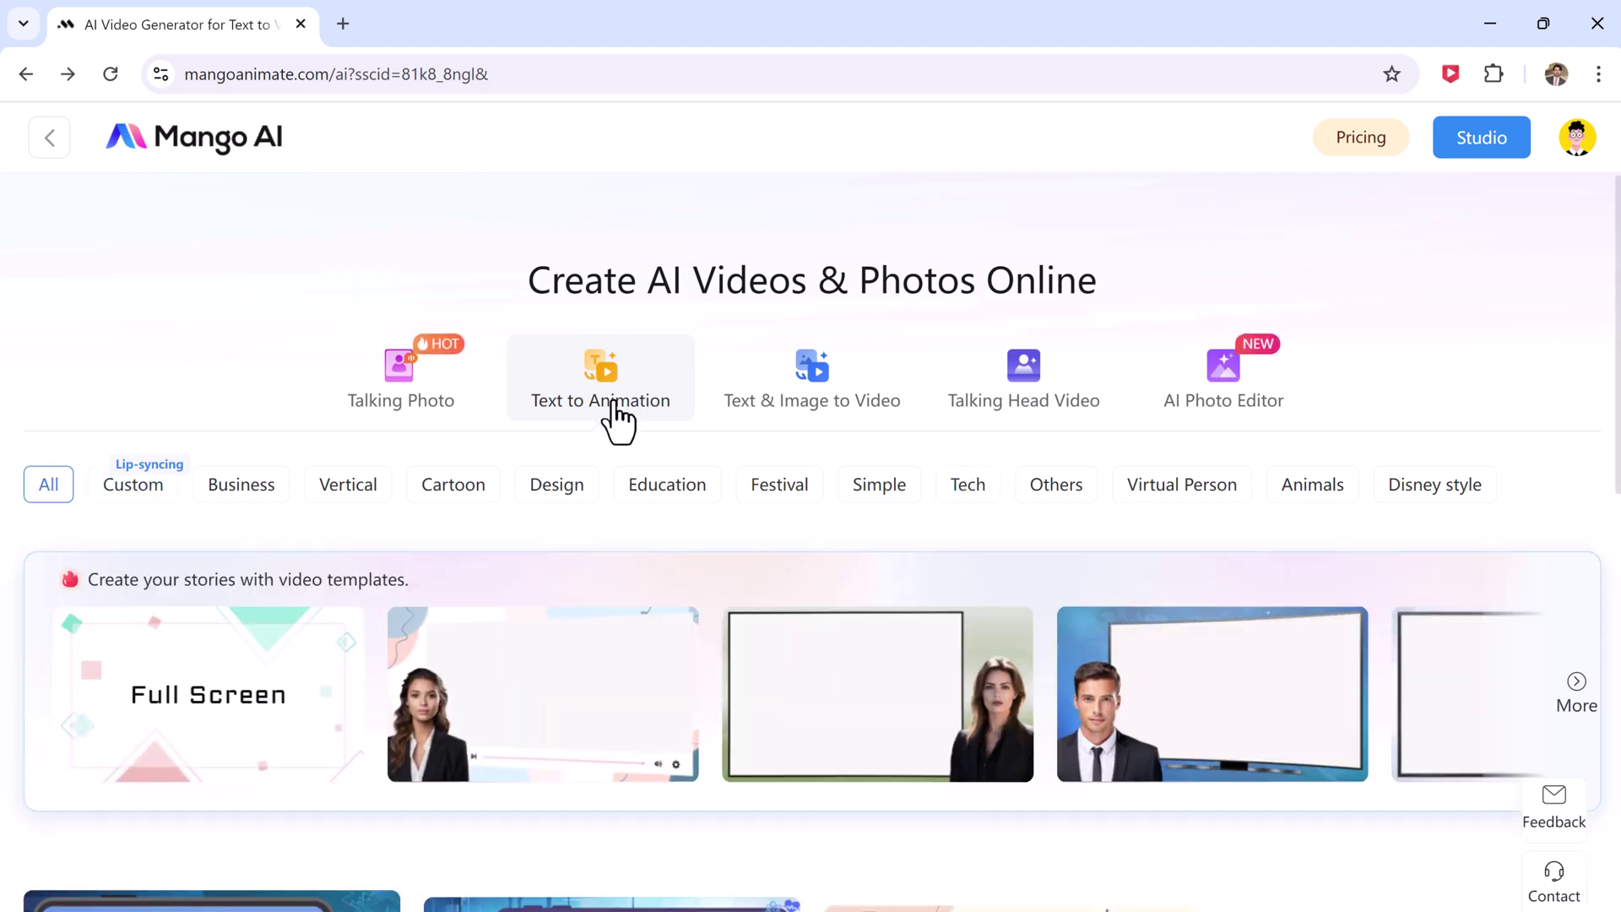
click(117, 488)
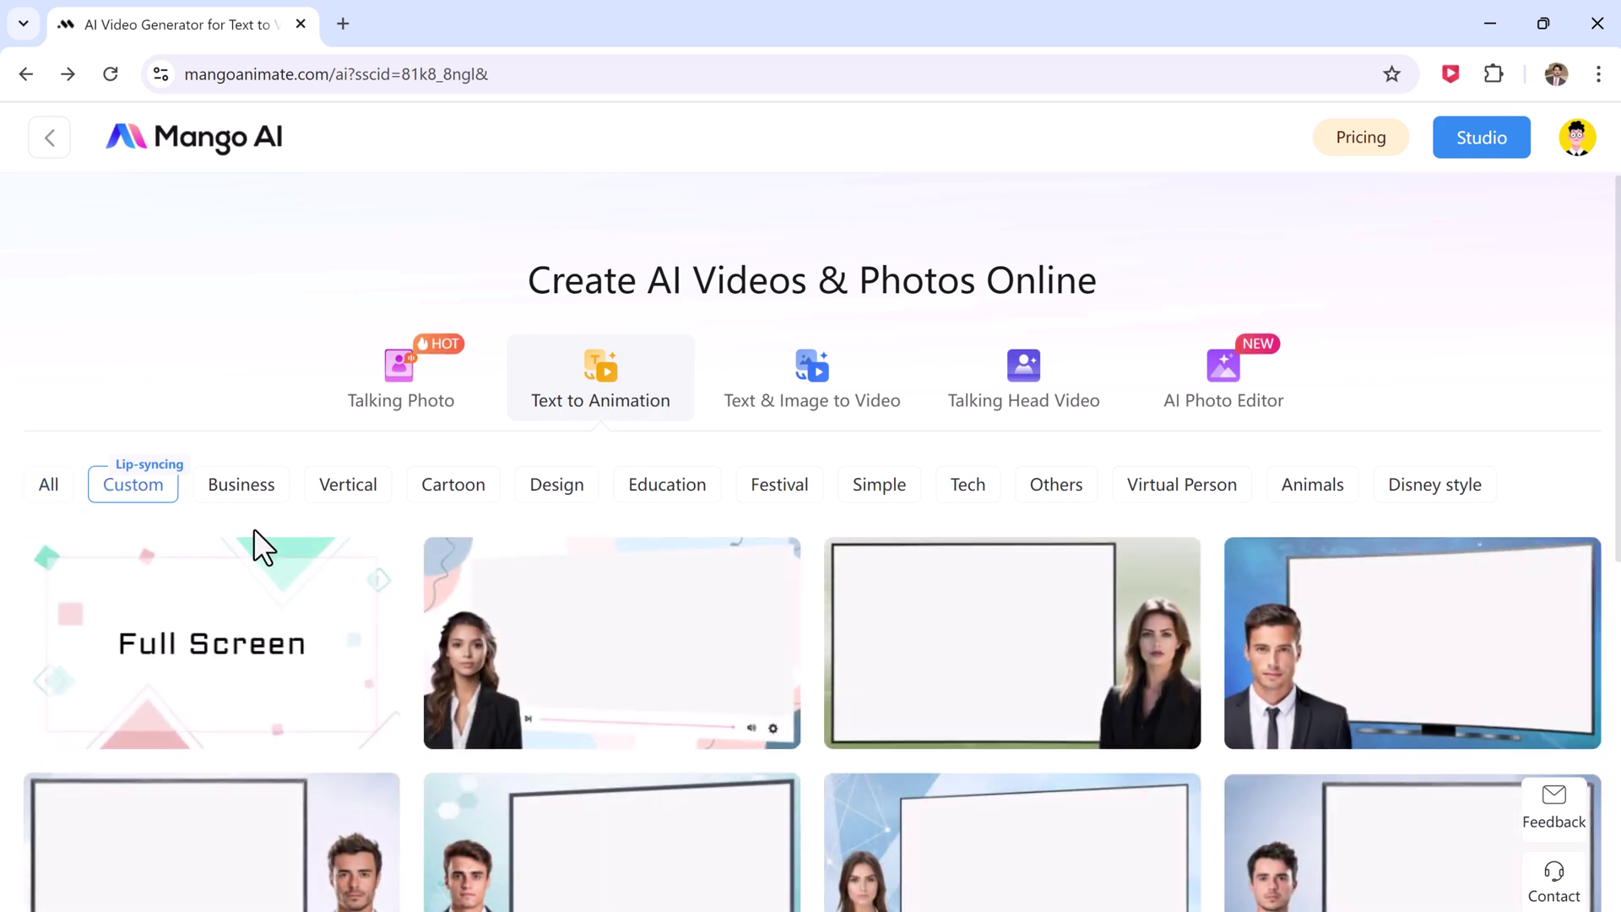
scroll(453, 622, down, 2)
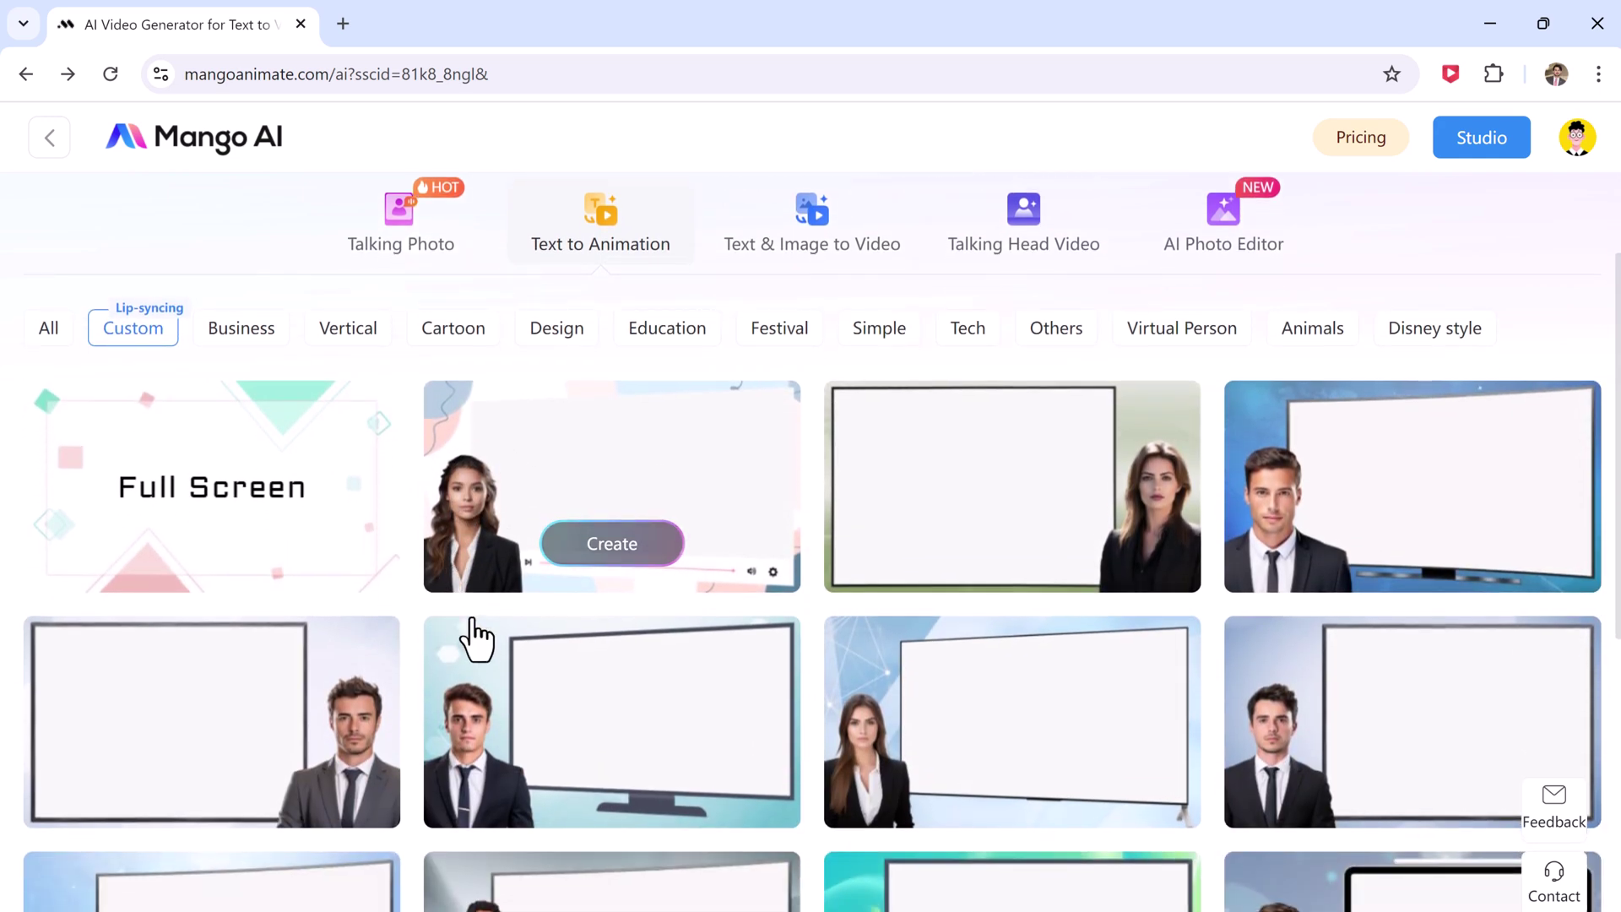
Step: Start from the teal TV-screen template with the faceless-videos script and a 'Thanks for watching!' outro
click(470, 641)
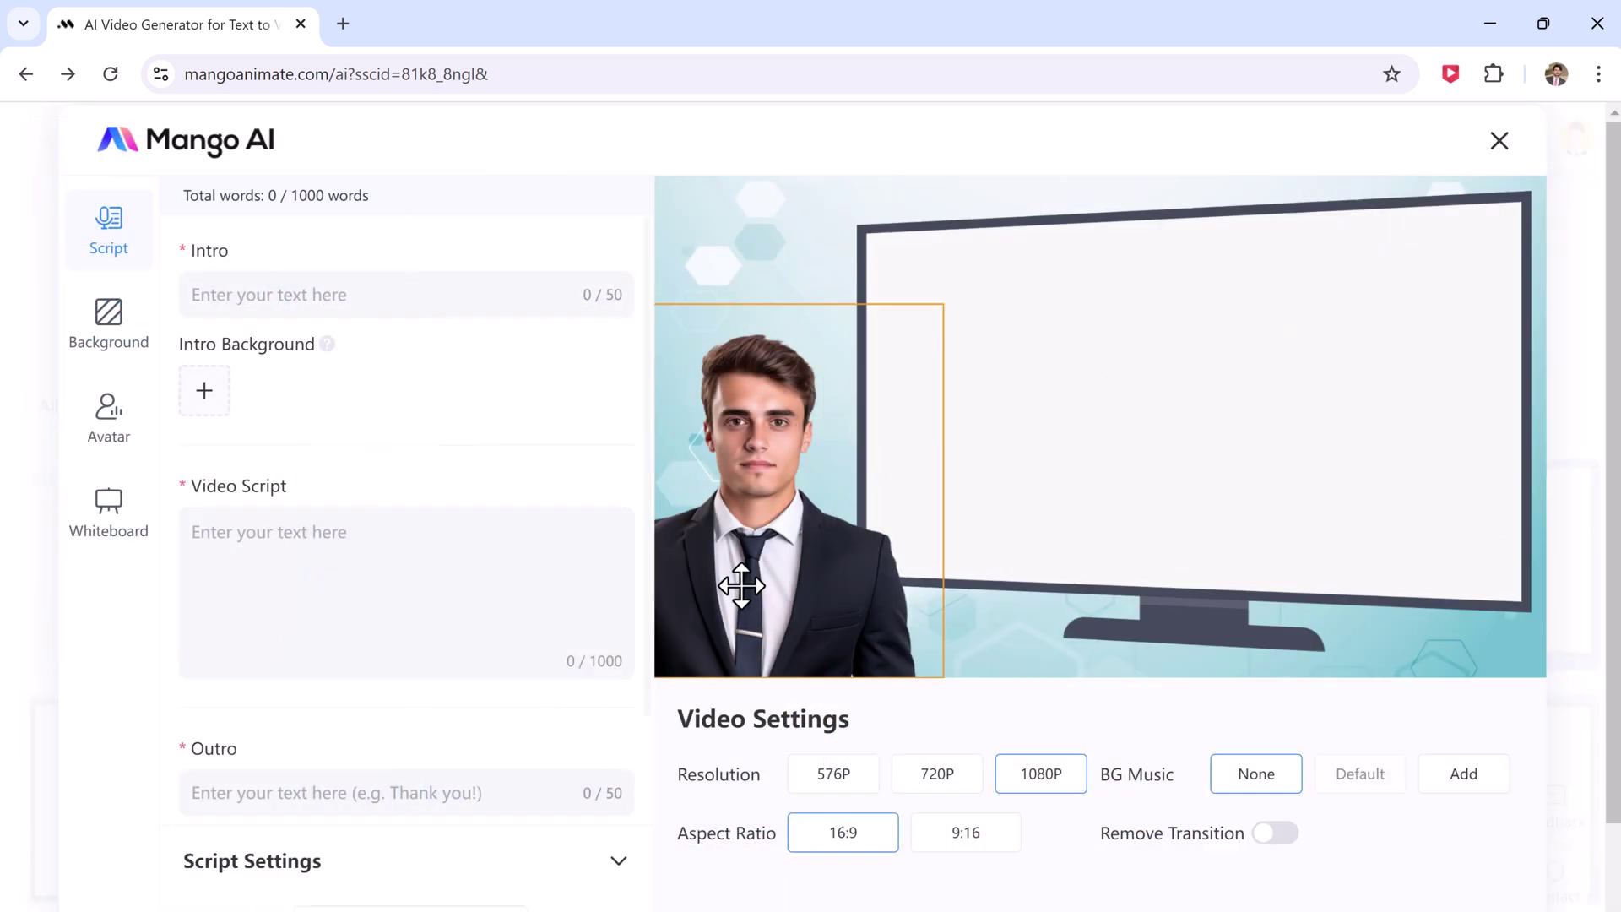
click(273, 292)
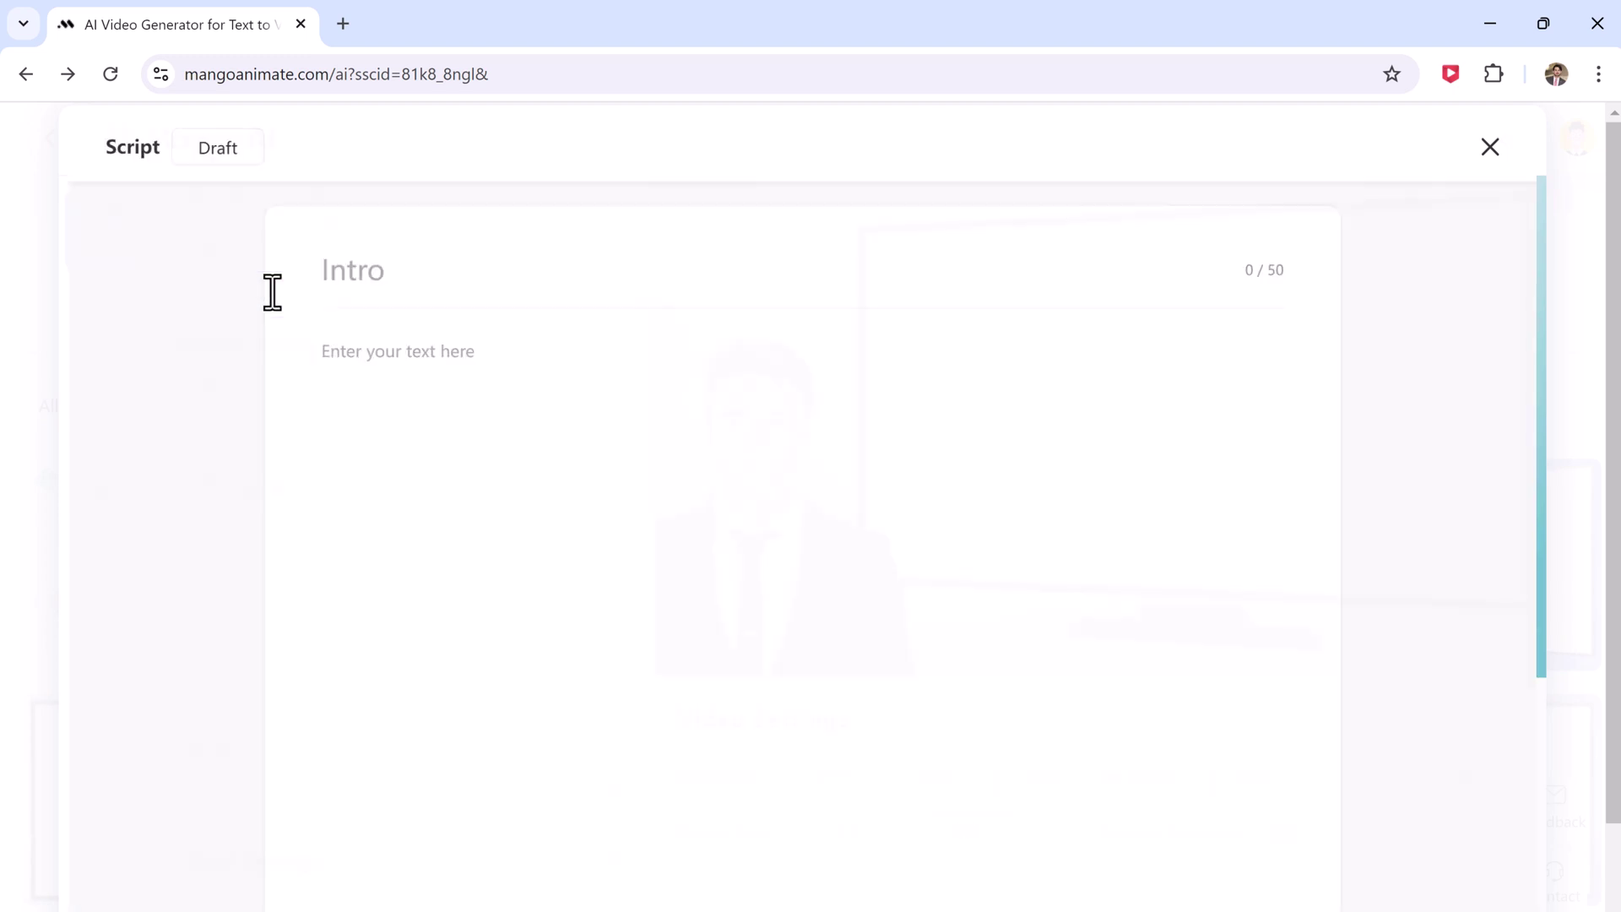
text(Hey everyone, welcome back! Today, I'll show you how to create faceless videos using MangoAnimate. First, use MangoAnimate to create an avatar. Customize it with your preferred features. Next, utilize the lip-sync feature to match the avatar's mouth movements with your audio With Mango Animate, making faceless videos is easy and fun.)
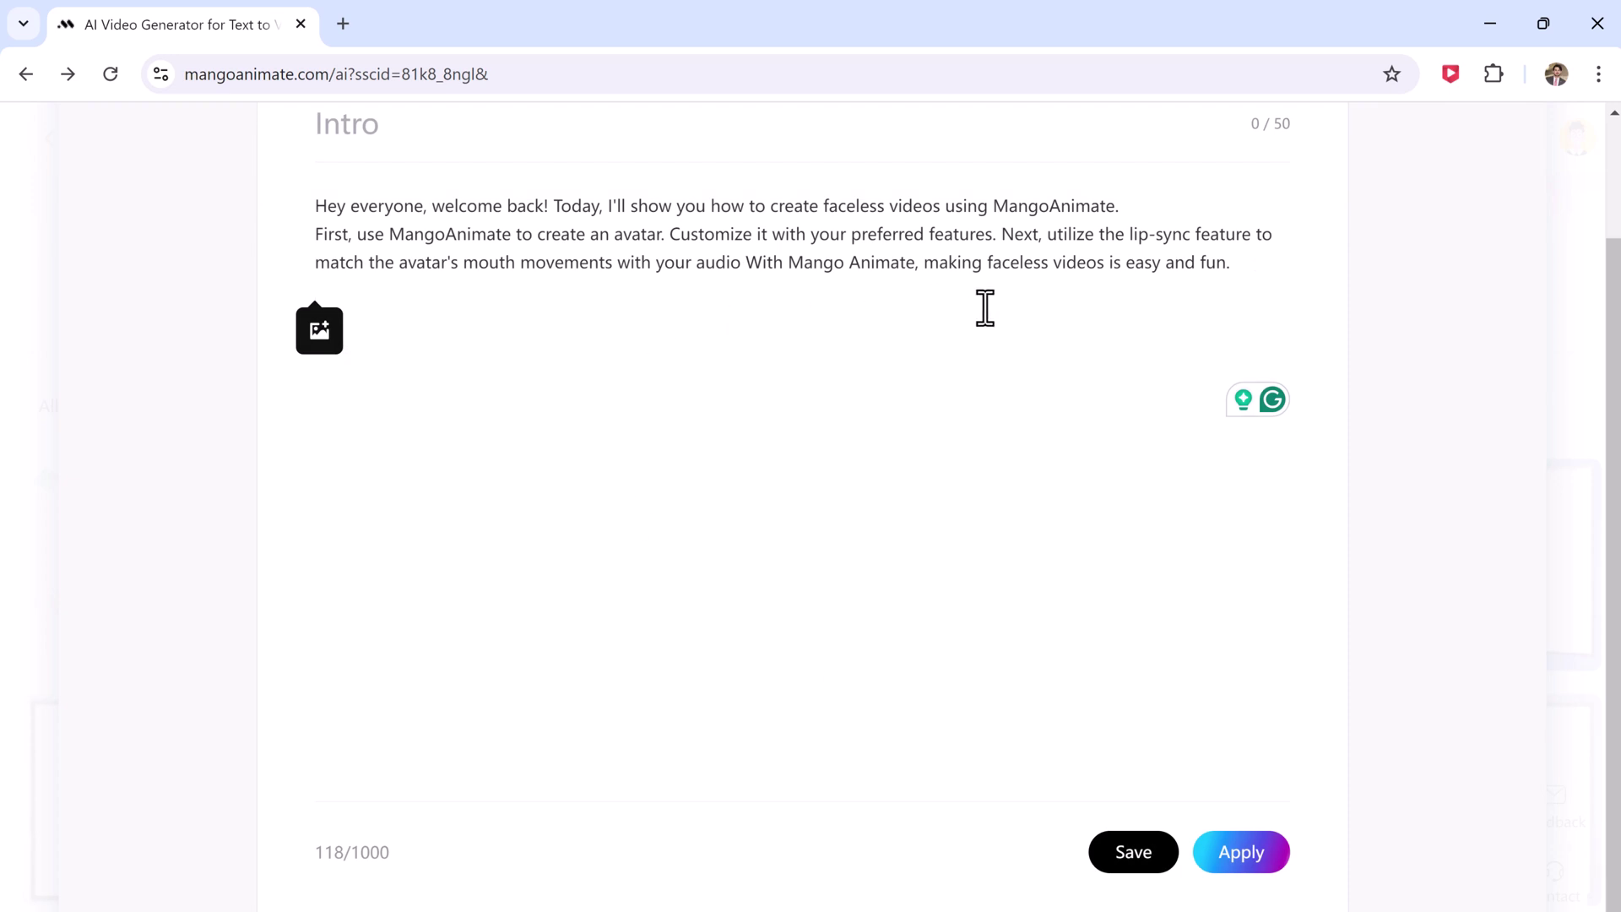
click(1267, 851)
click(390, 531)
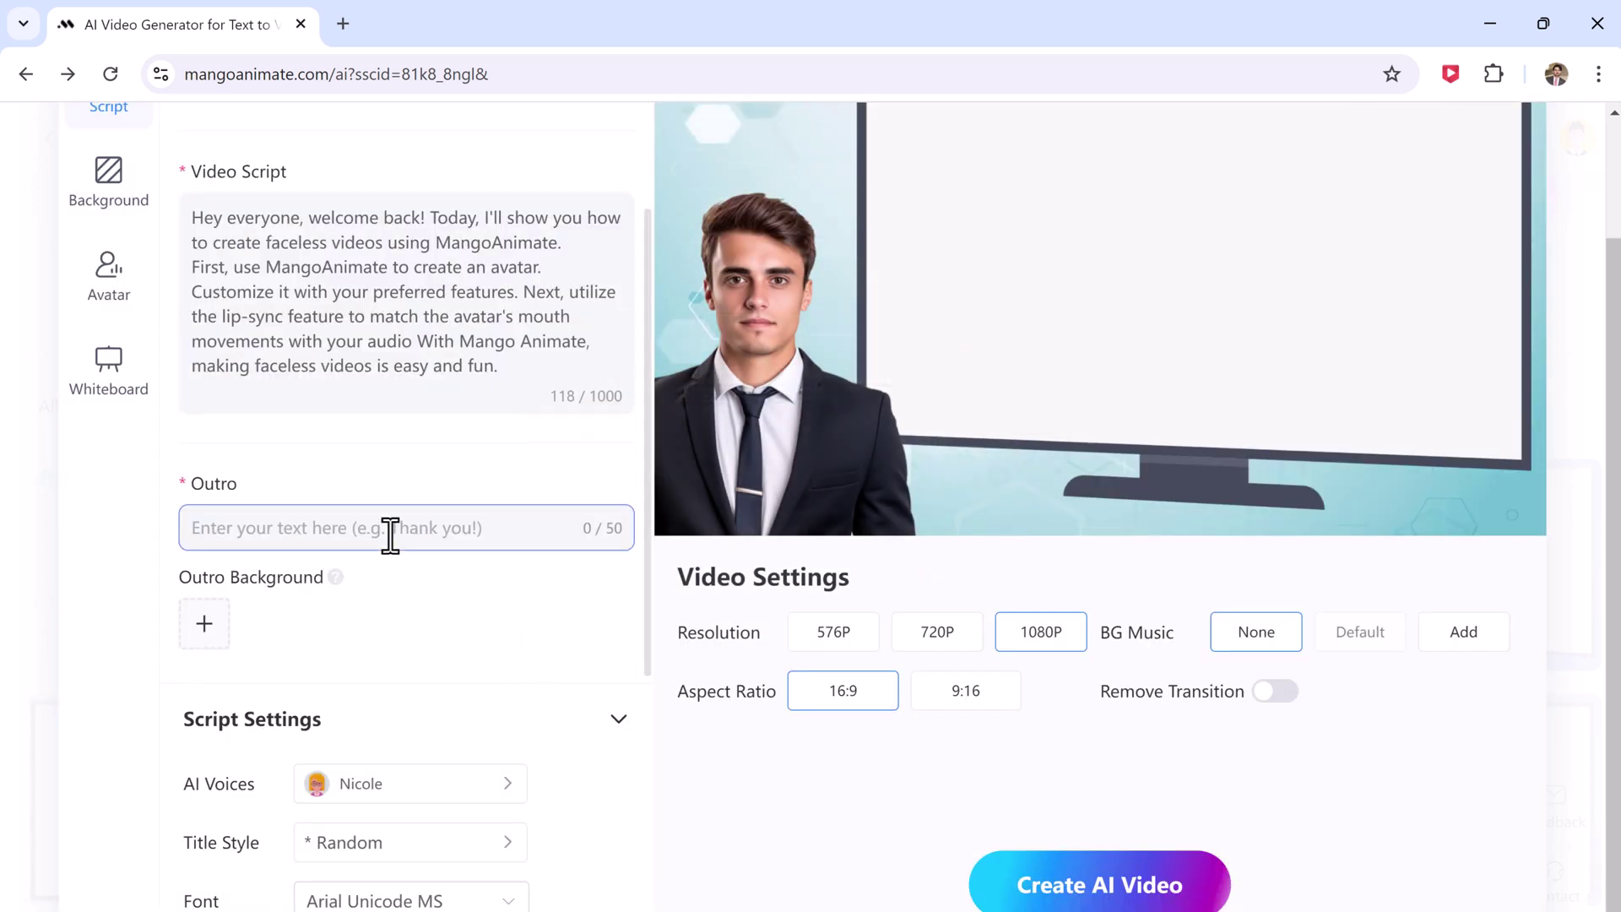
text(Thanks for watching! Don't forget to like, comment, and subscribe for more tips!)
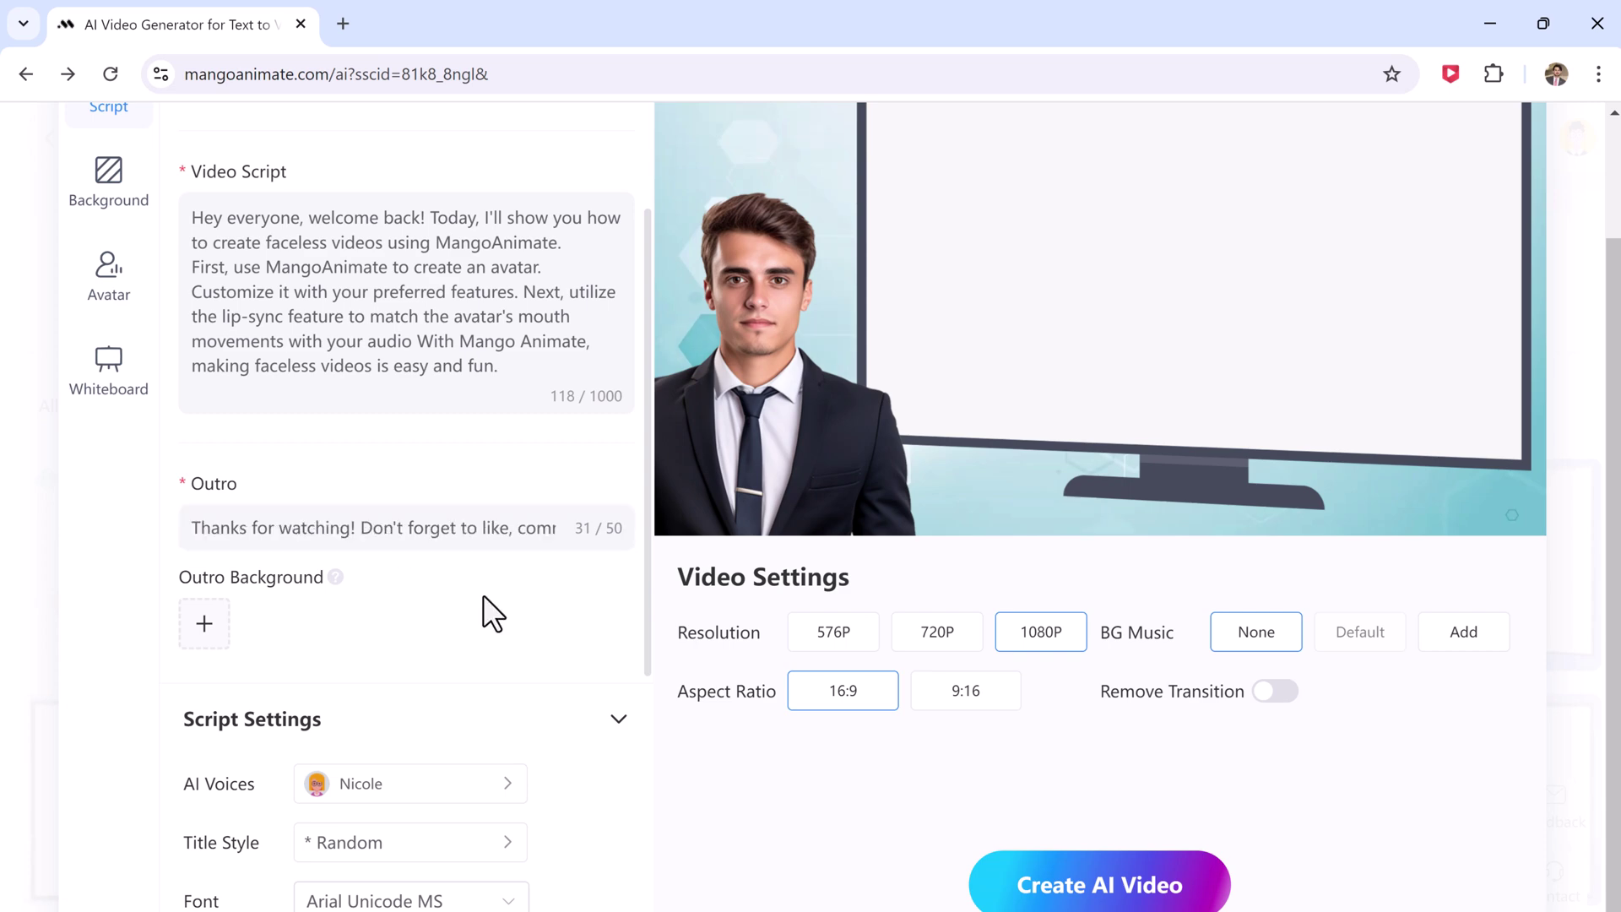
scroll(217, 330, up, 3)
Step: Upload the Faceless YouTube Videos image as both the intro and outro background
click(204, 253)
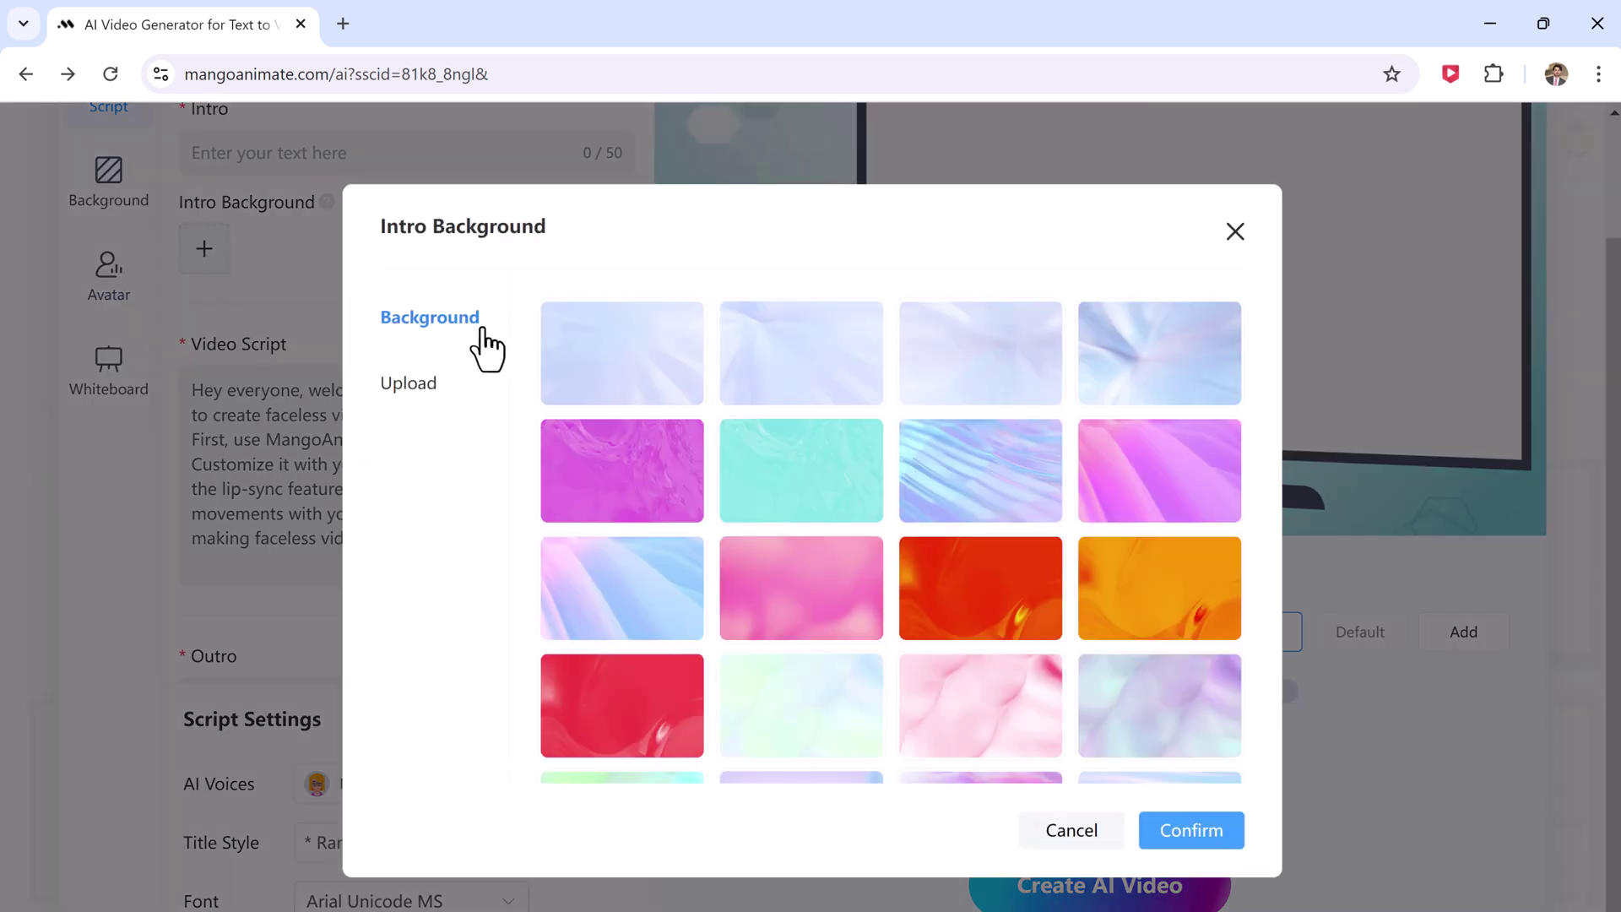
scroll(861, 461, down, 3)
scroll(878, 474, down, 3)
scroll(872, 545, down, 5)
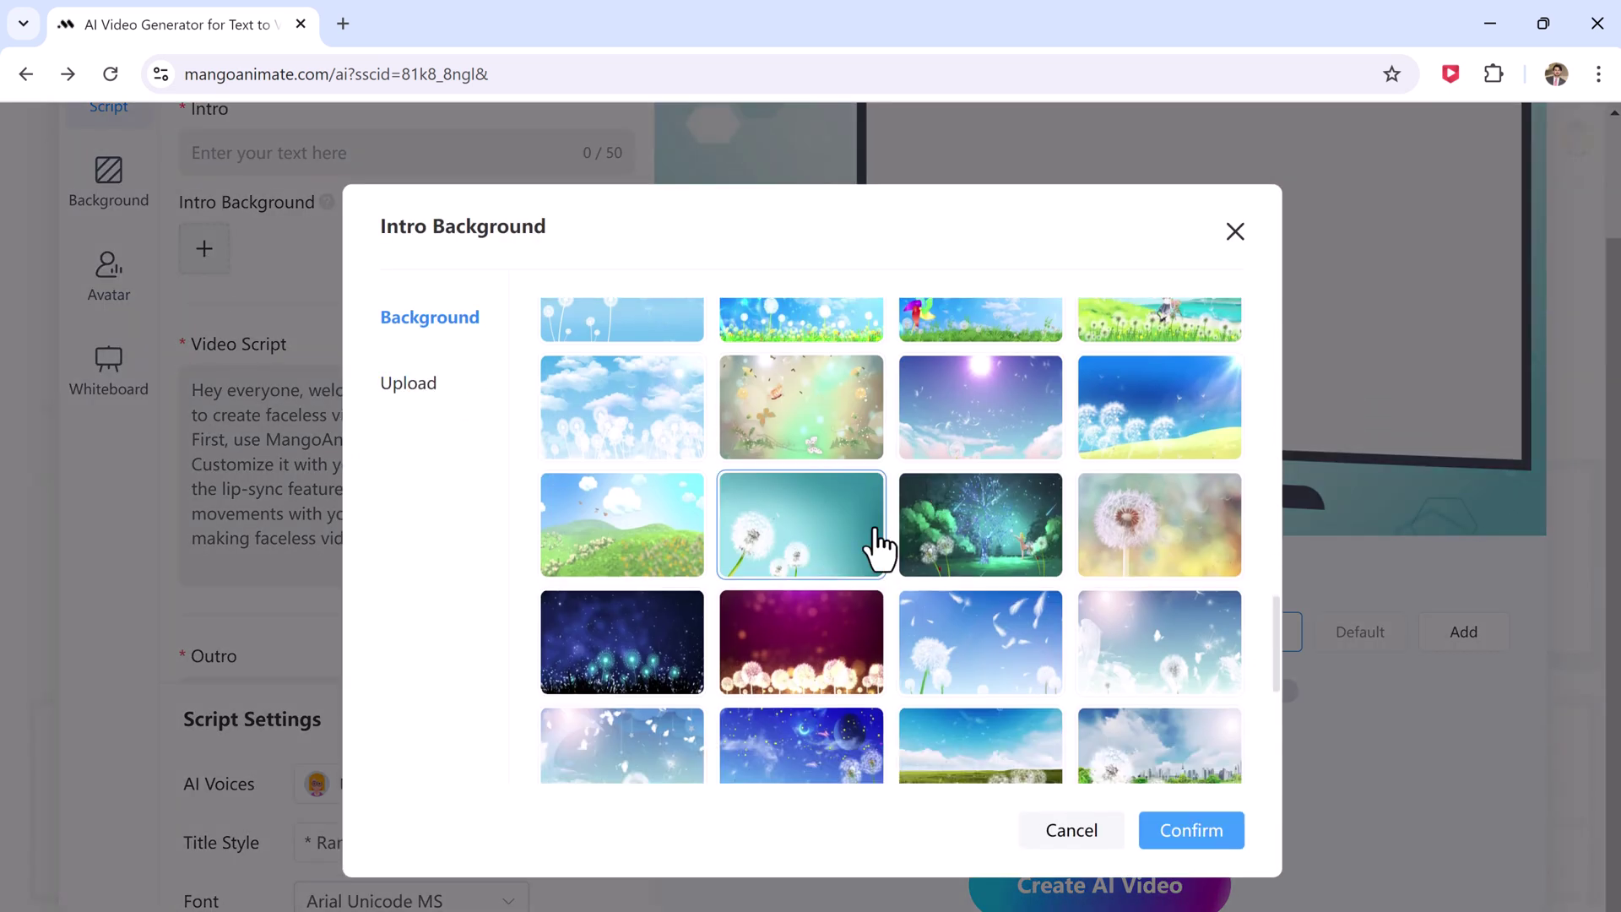
scroll(898, 544, down, 5)
scroll(898, 543, down, 5)
click(417, 392)
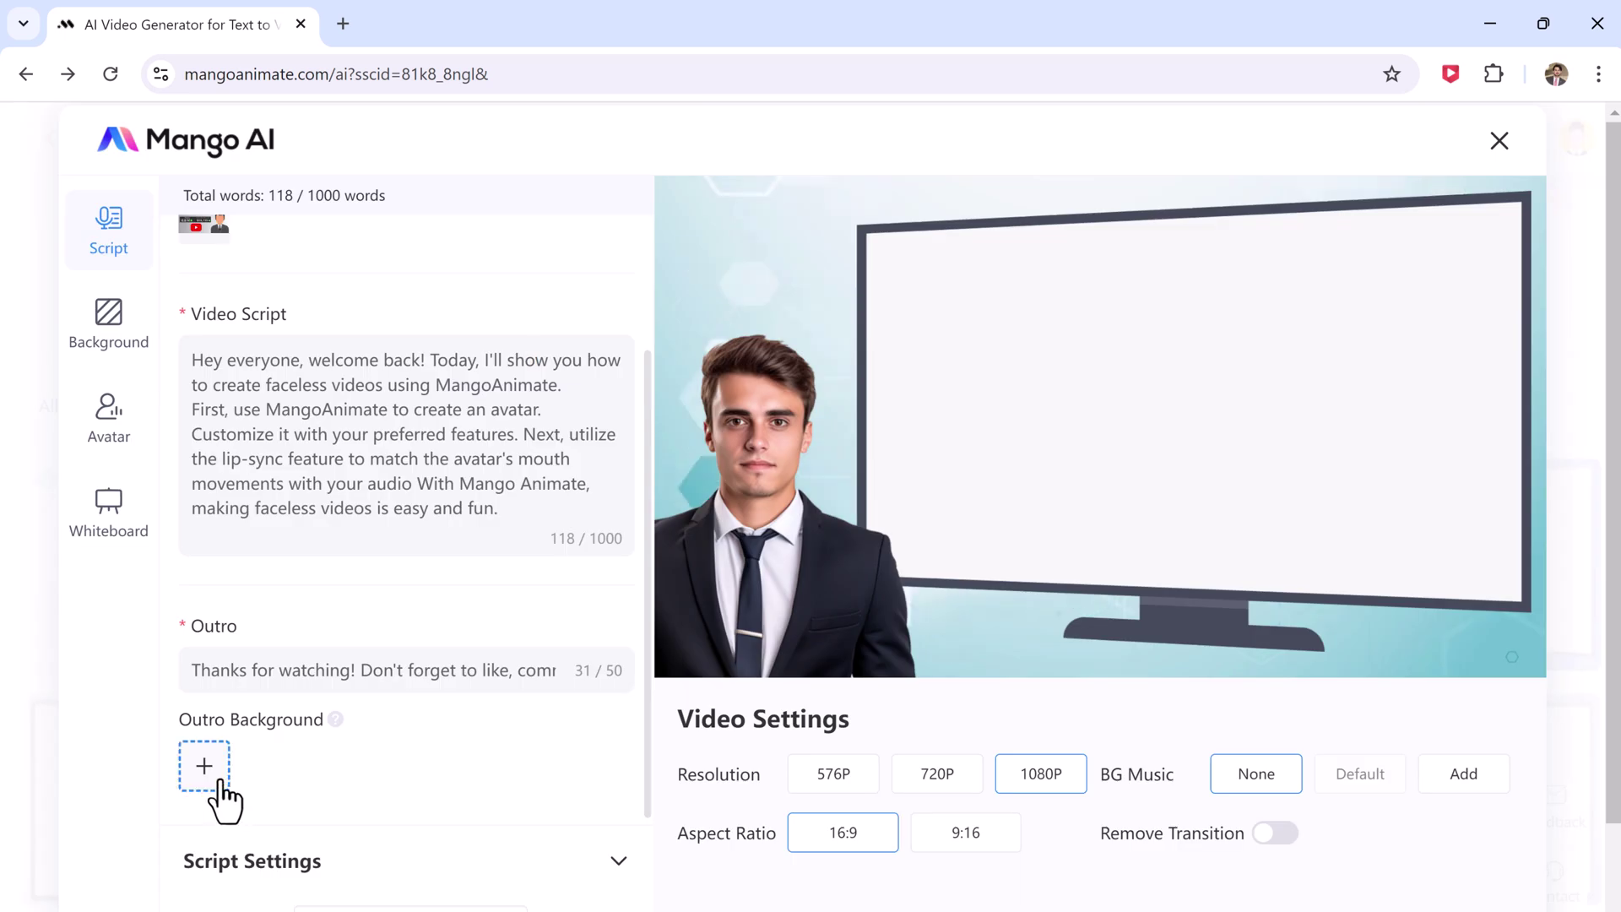
click(209, 770)
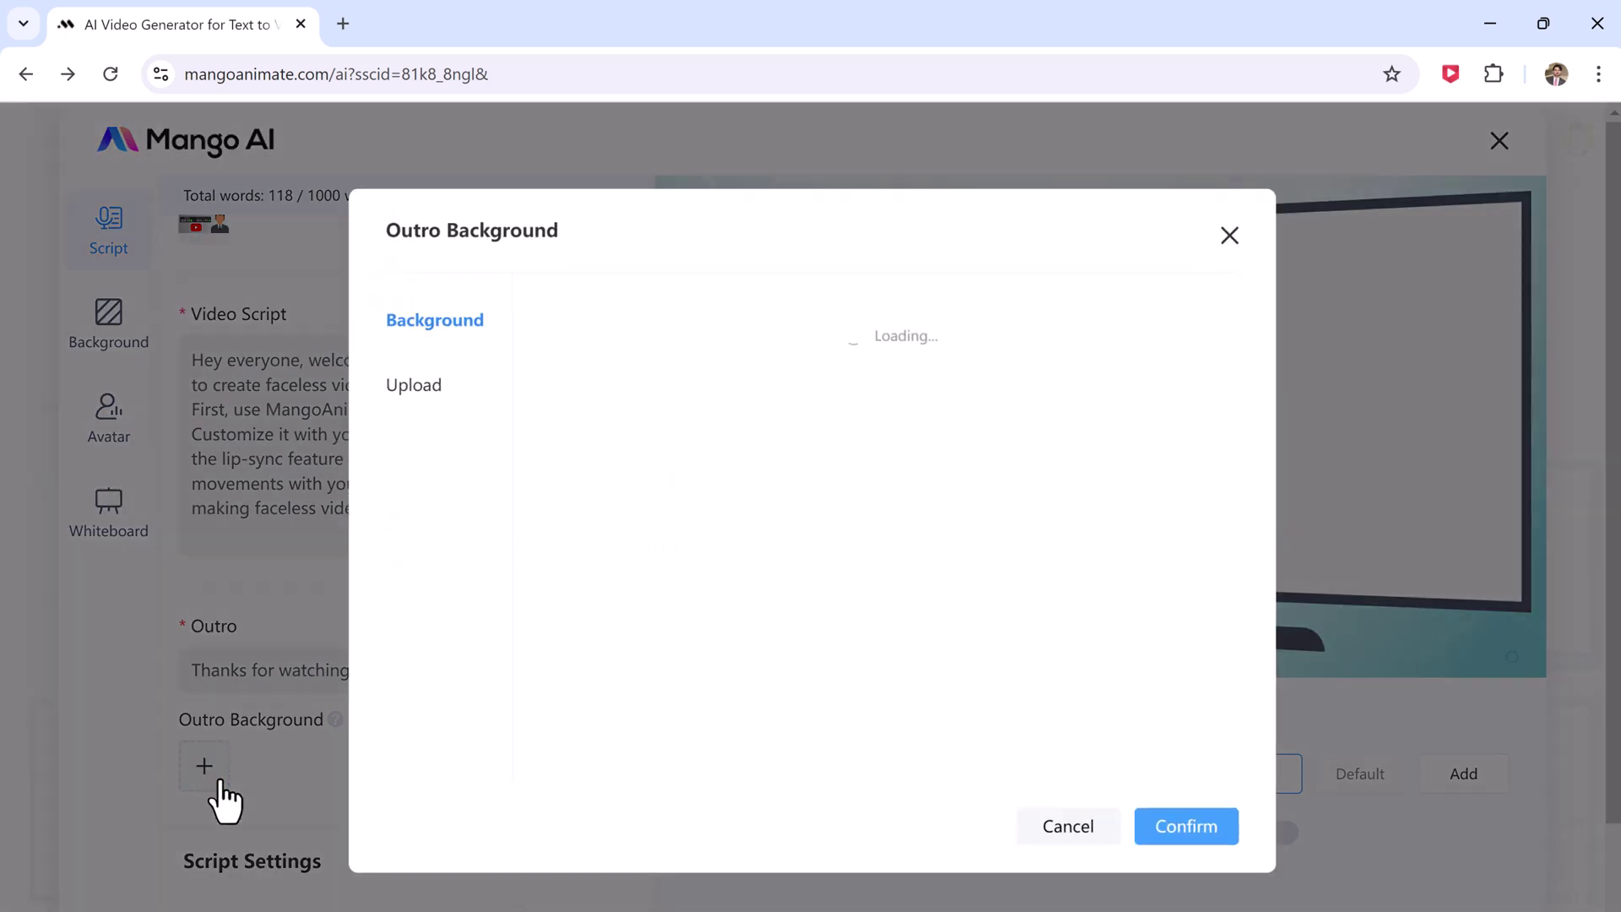
scroll(931, 505, down, 5)
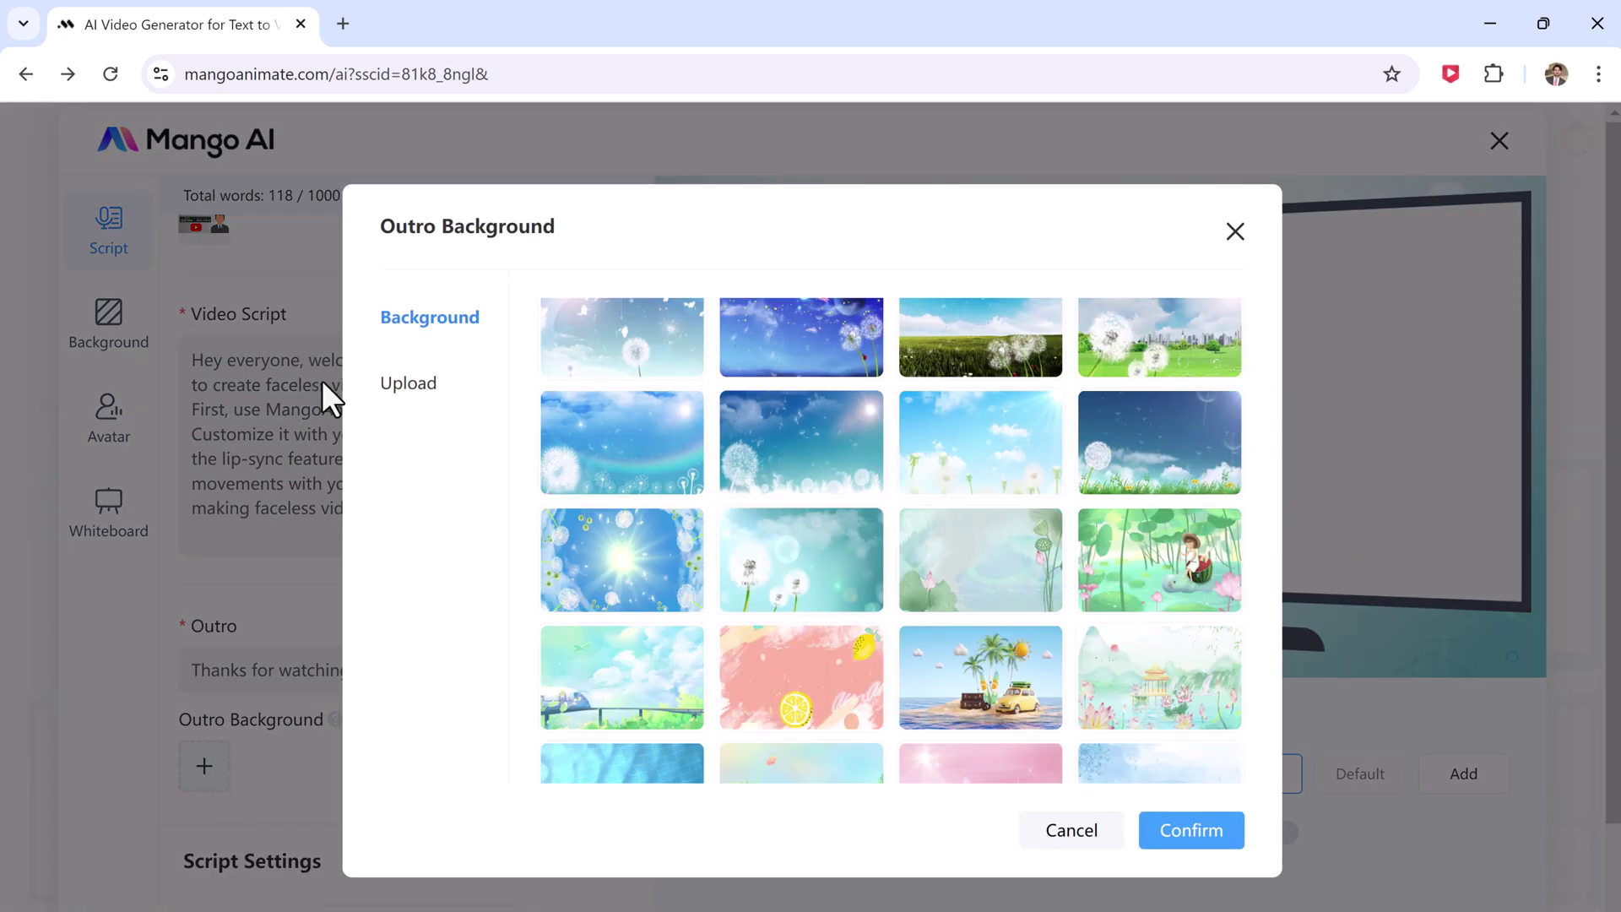
click(410, 396)
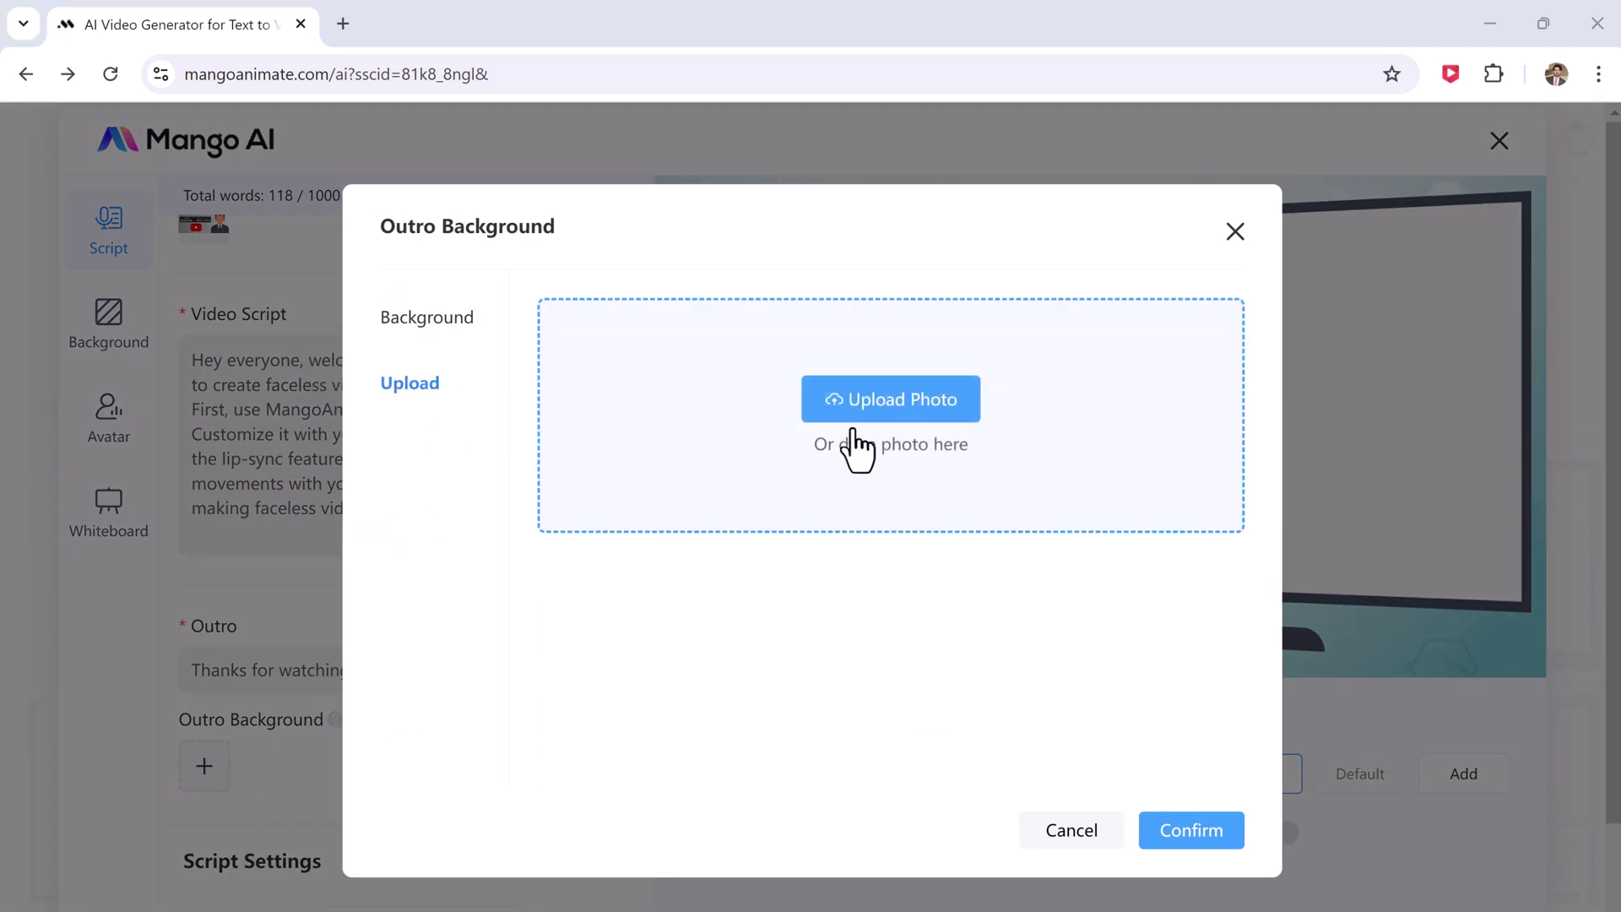
click(857, 447)
double_click(989, 448)
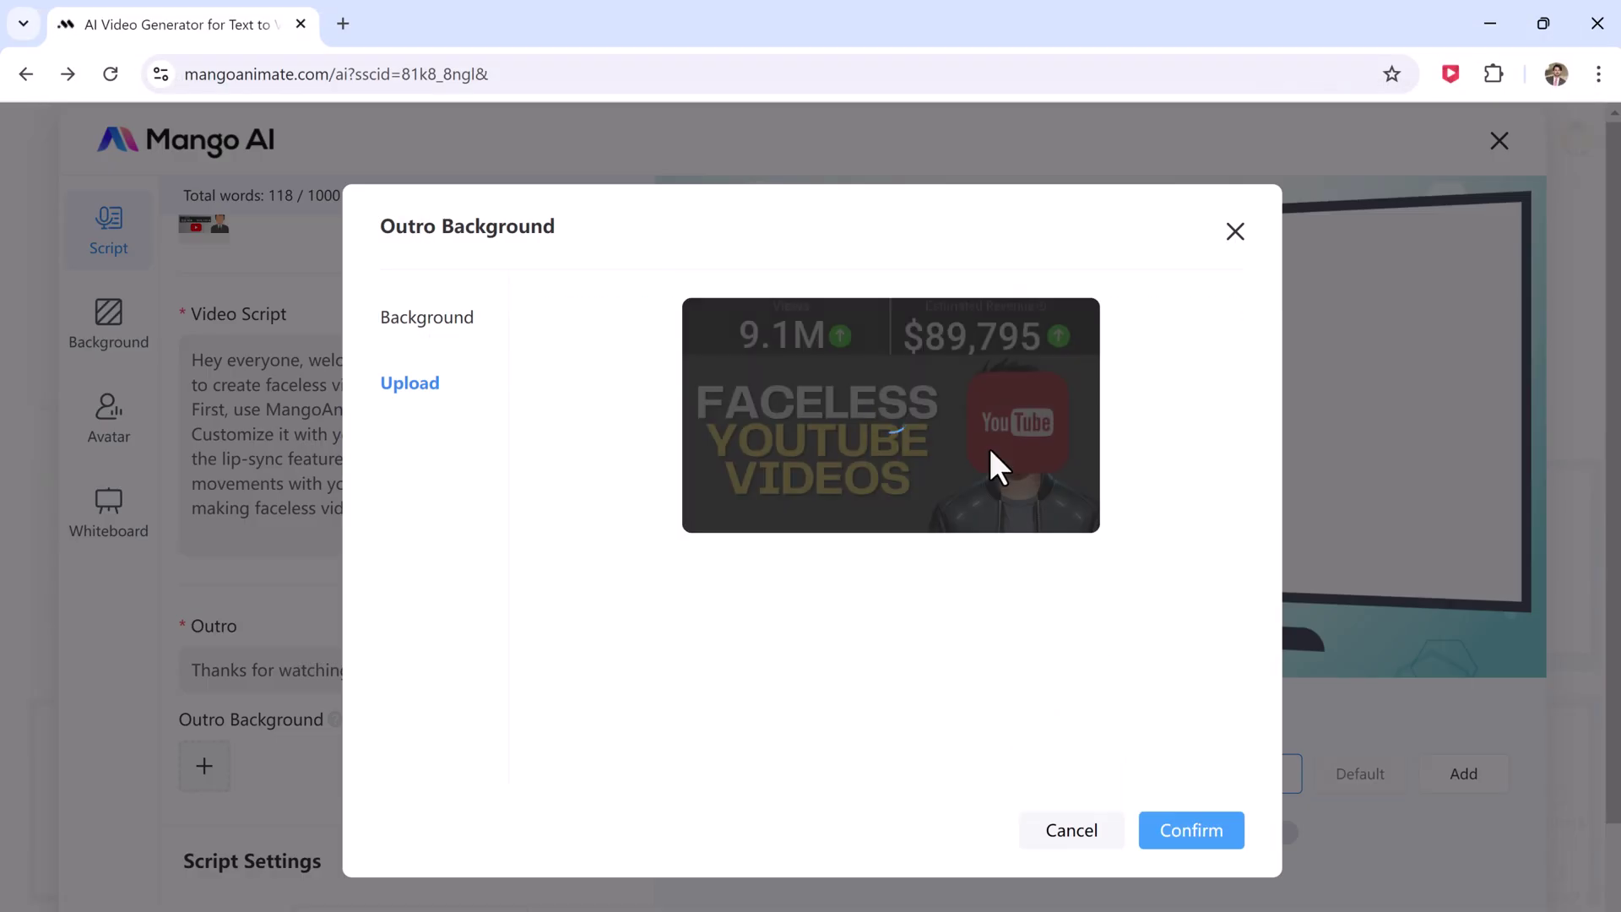
click(1183, 835)
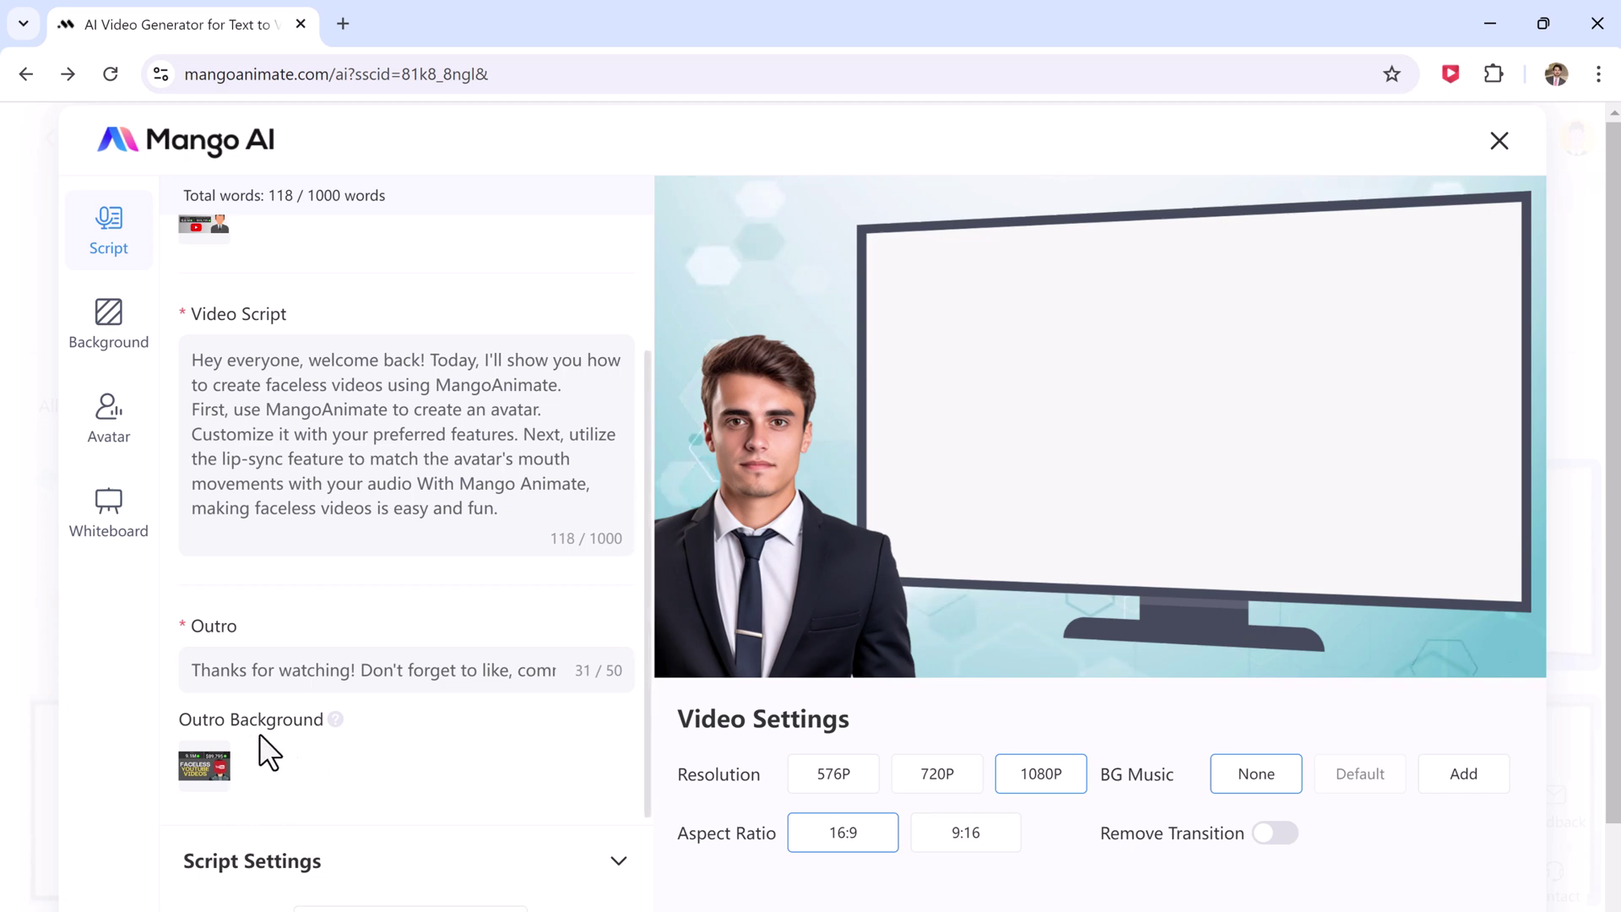
scroll(430, 722, down, 2)
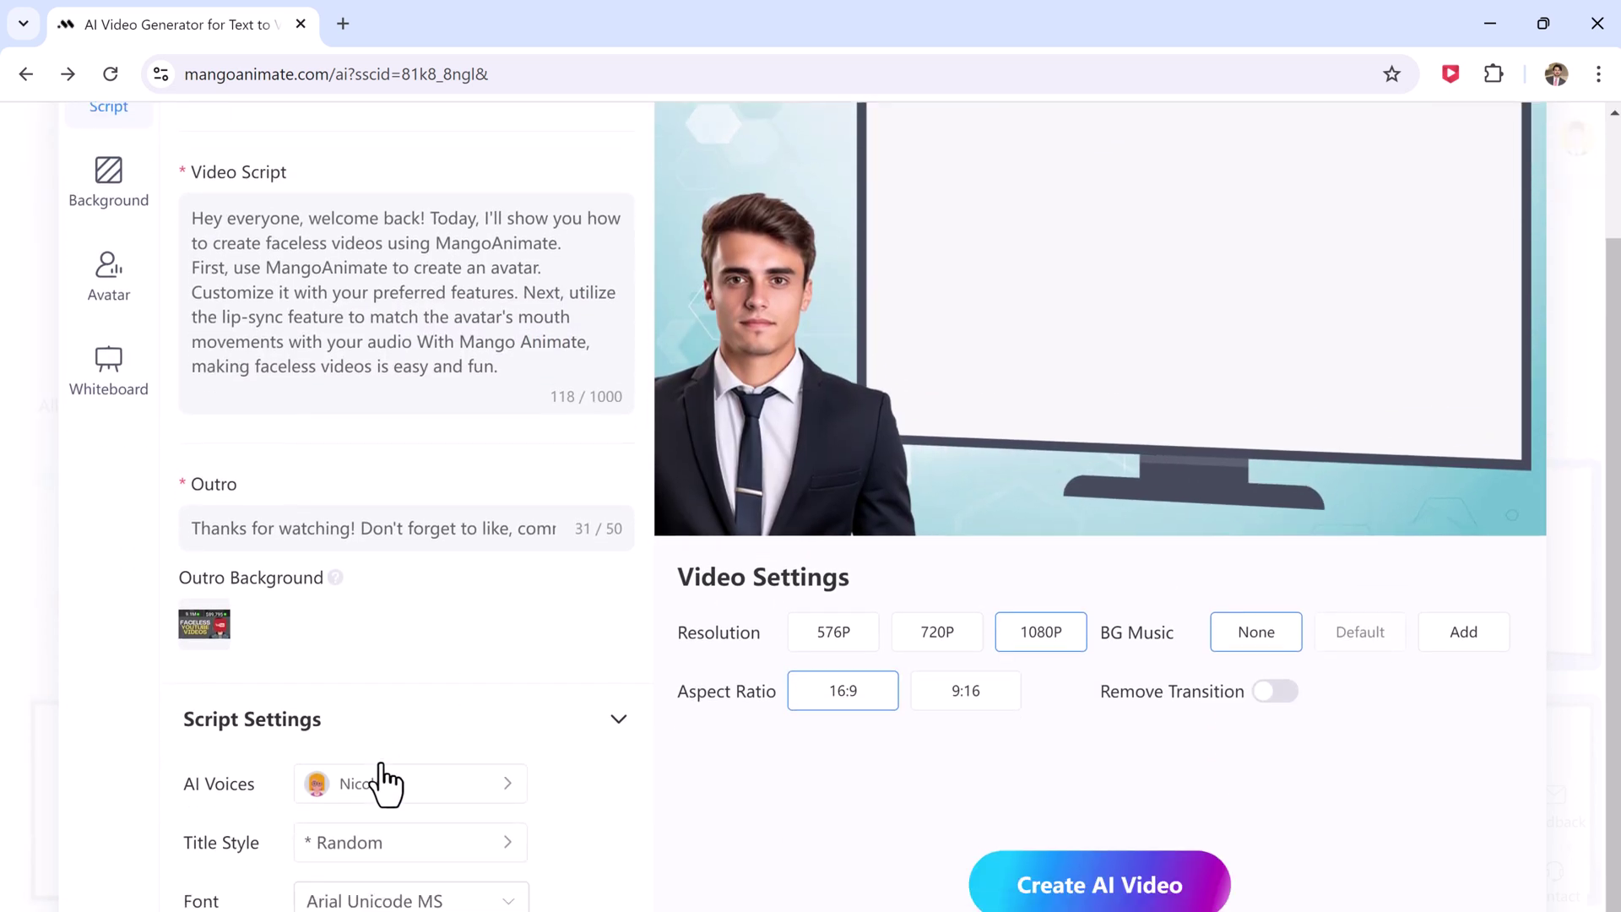
Step: Preview Russell and browse Azure and ElevenLabs voices, then confirm AwsPolly's Russell as narrator
click(494, 782)
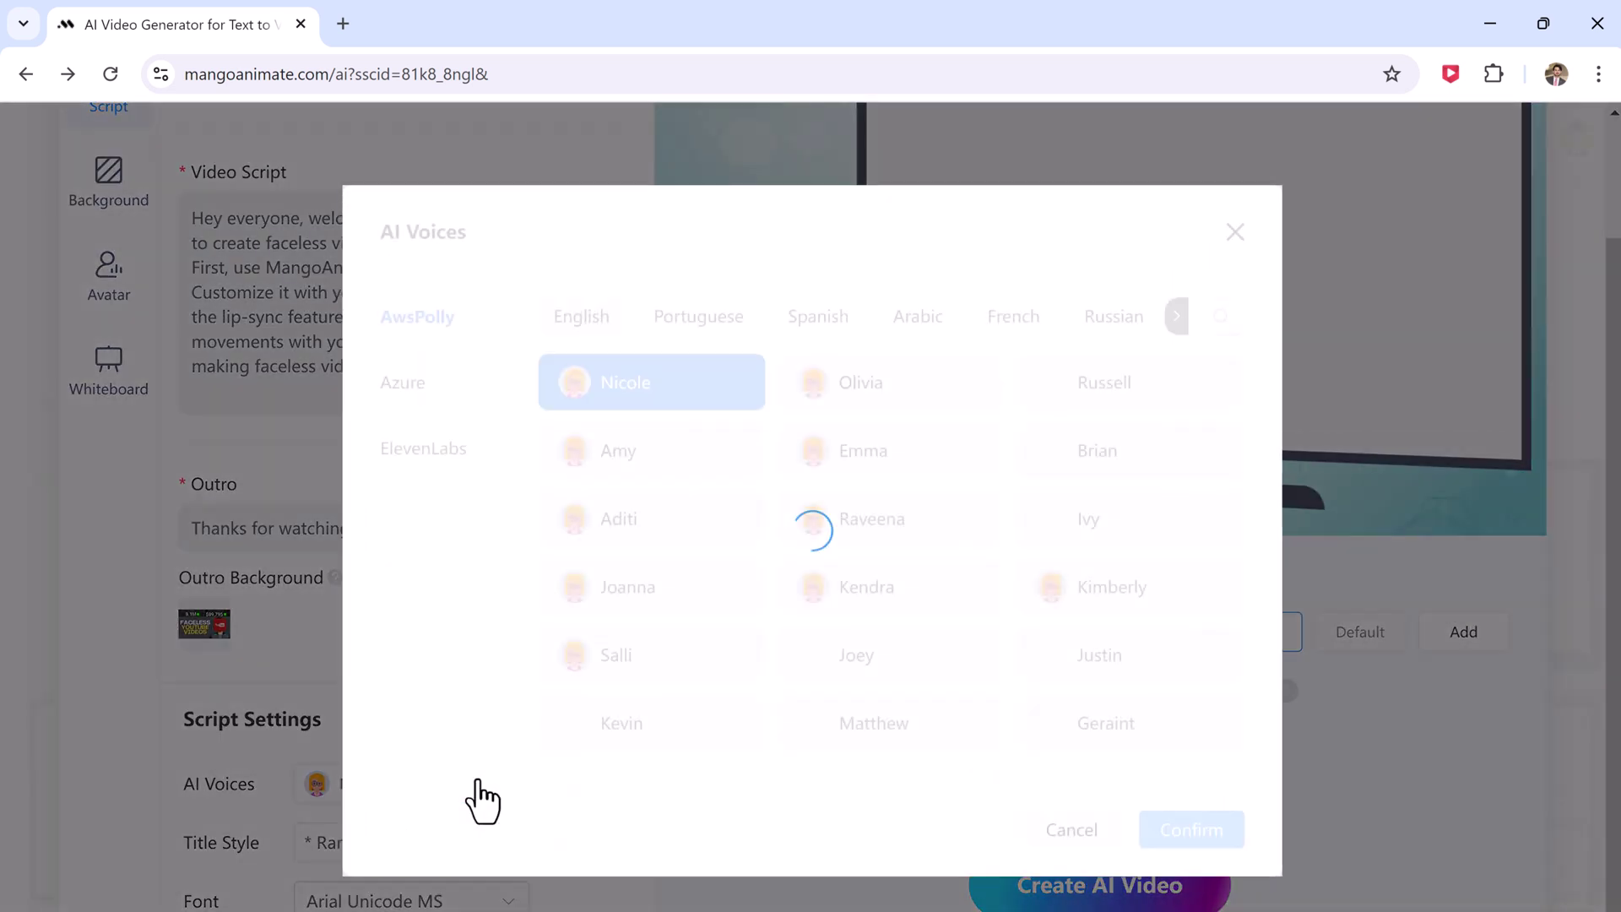
click(1152, 393)
click(1051, 384)
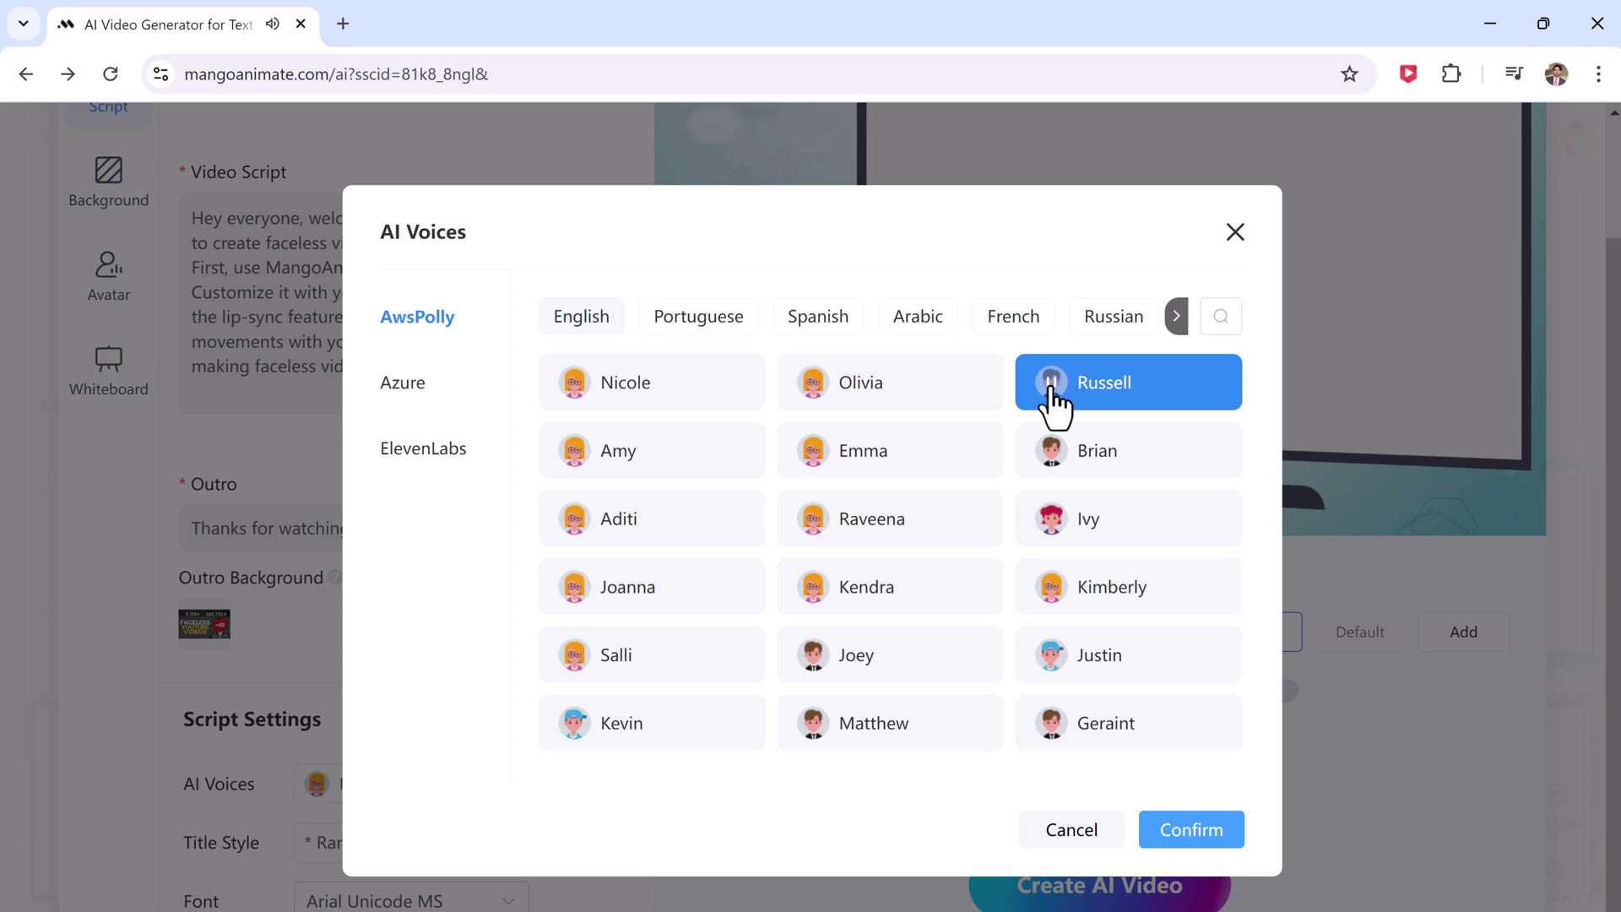
mouse_move(1050, 452)
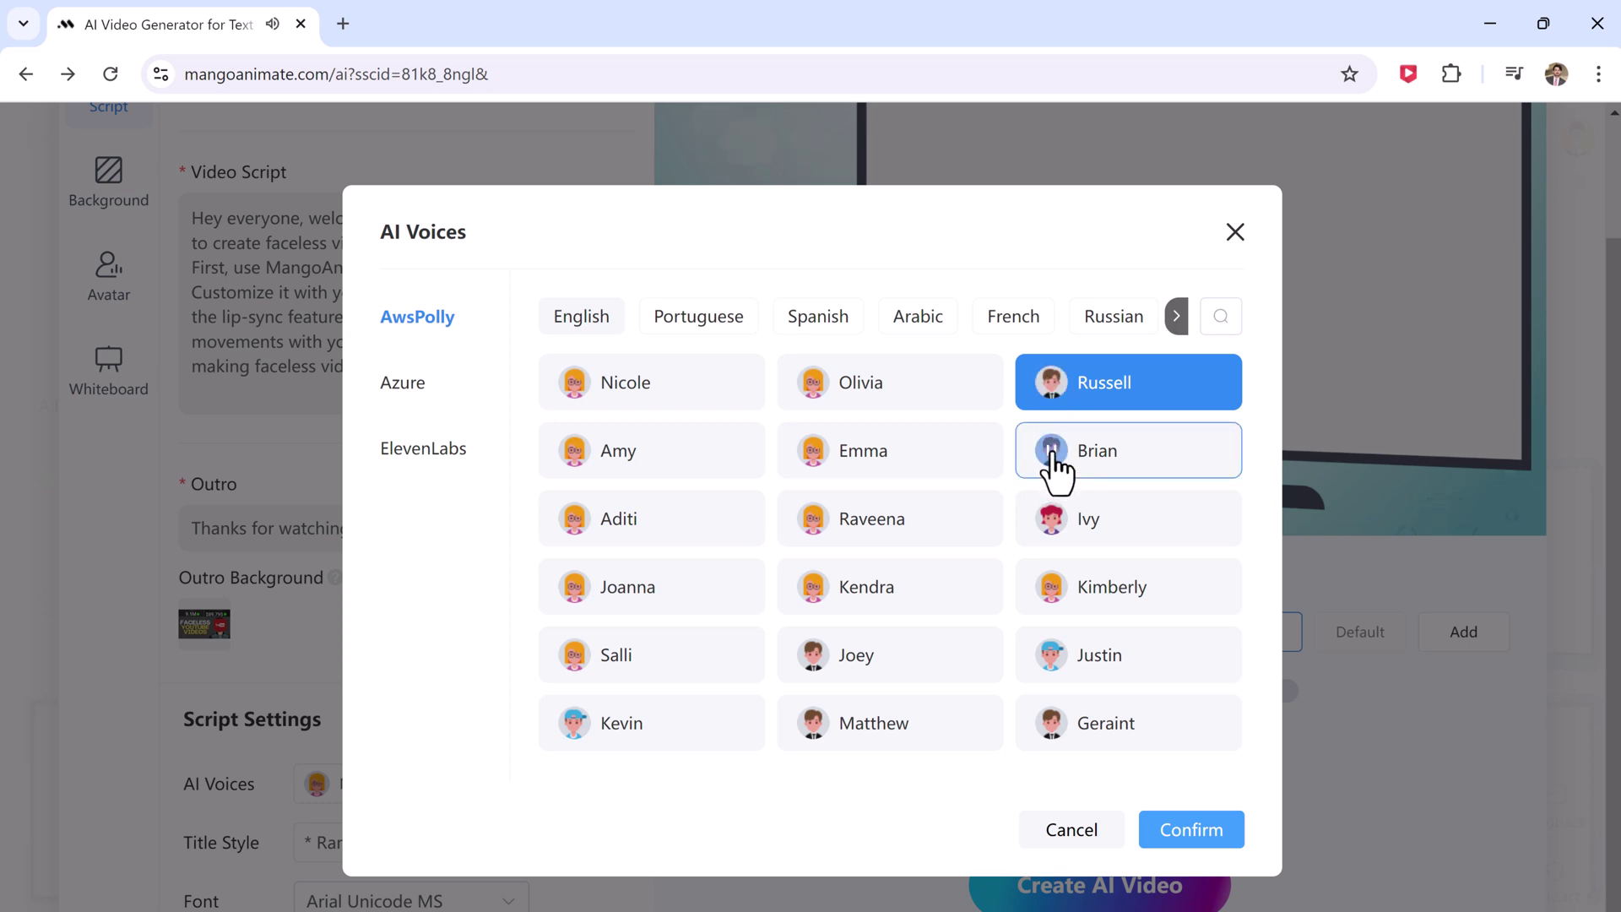
click(411, 386)
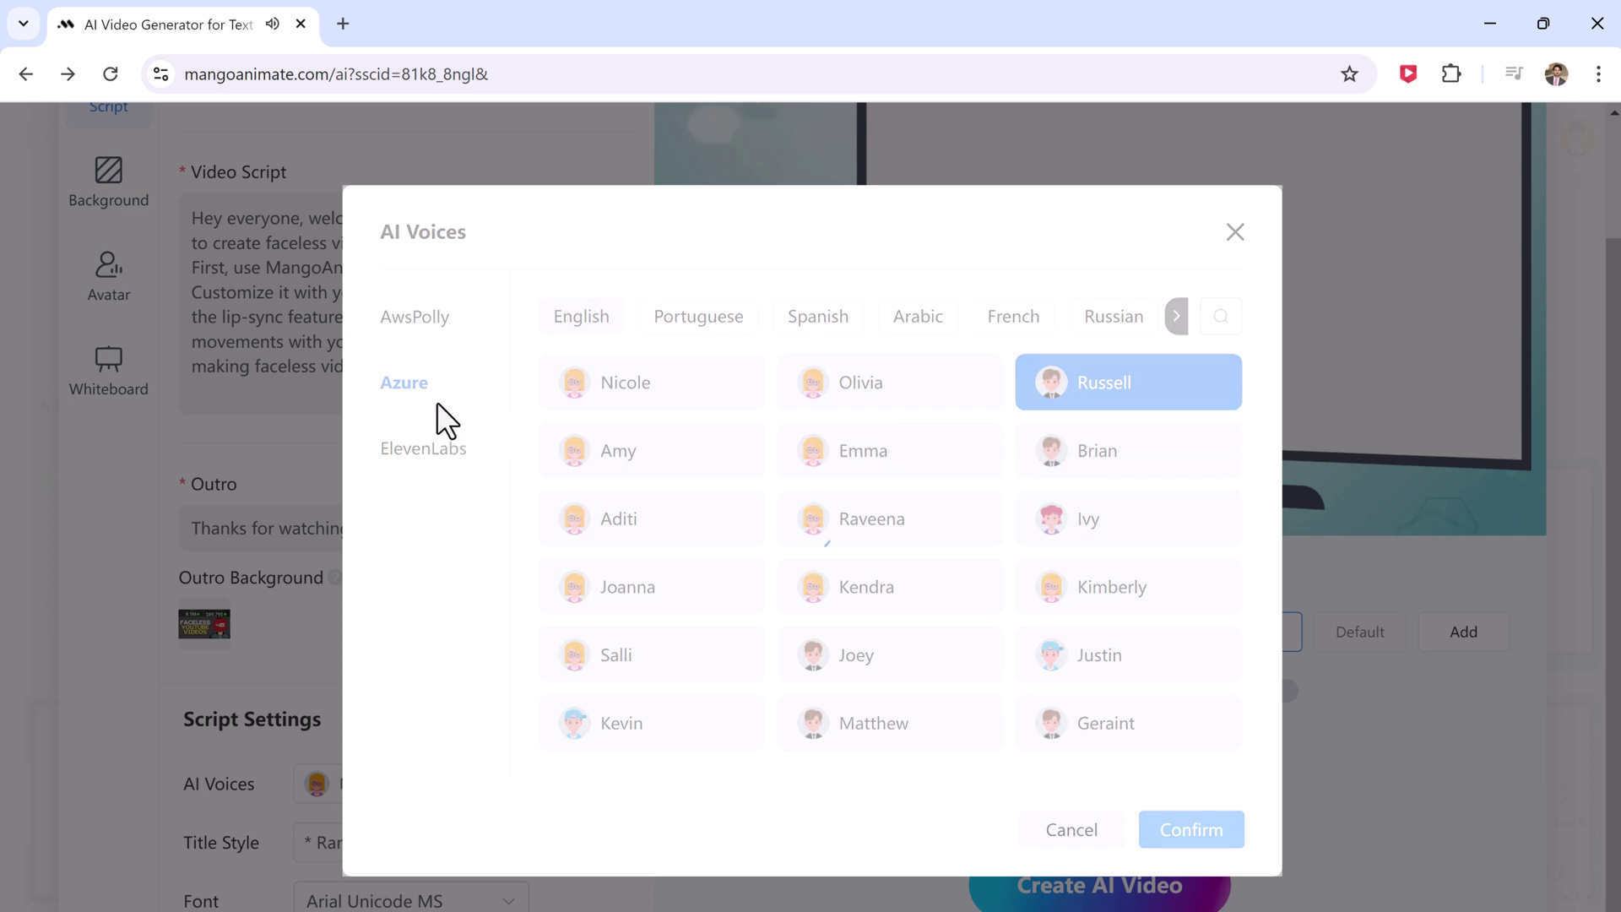
click(456, 454)
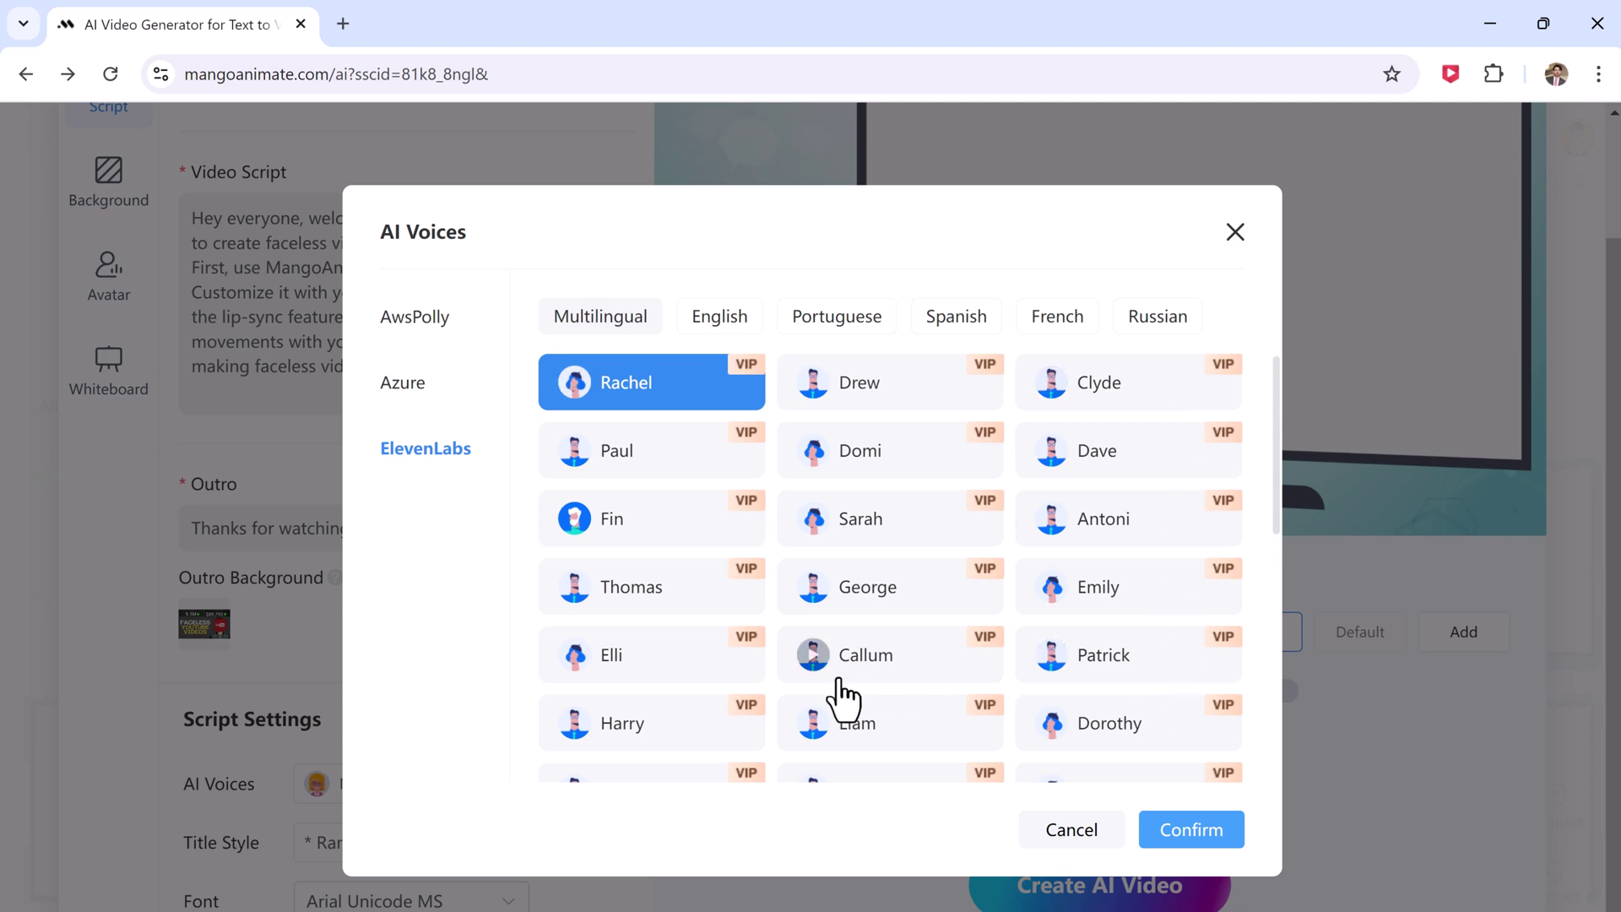
click(449, 352)
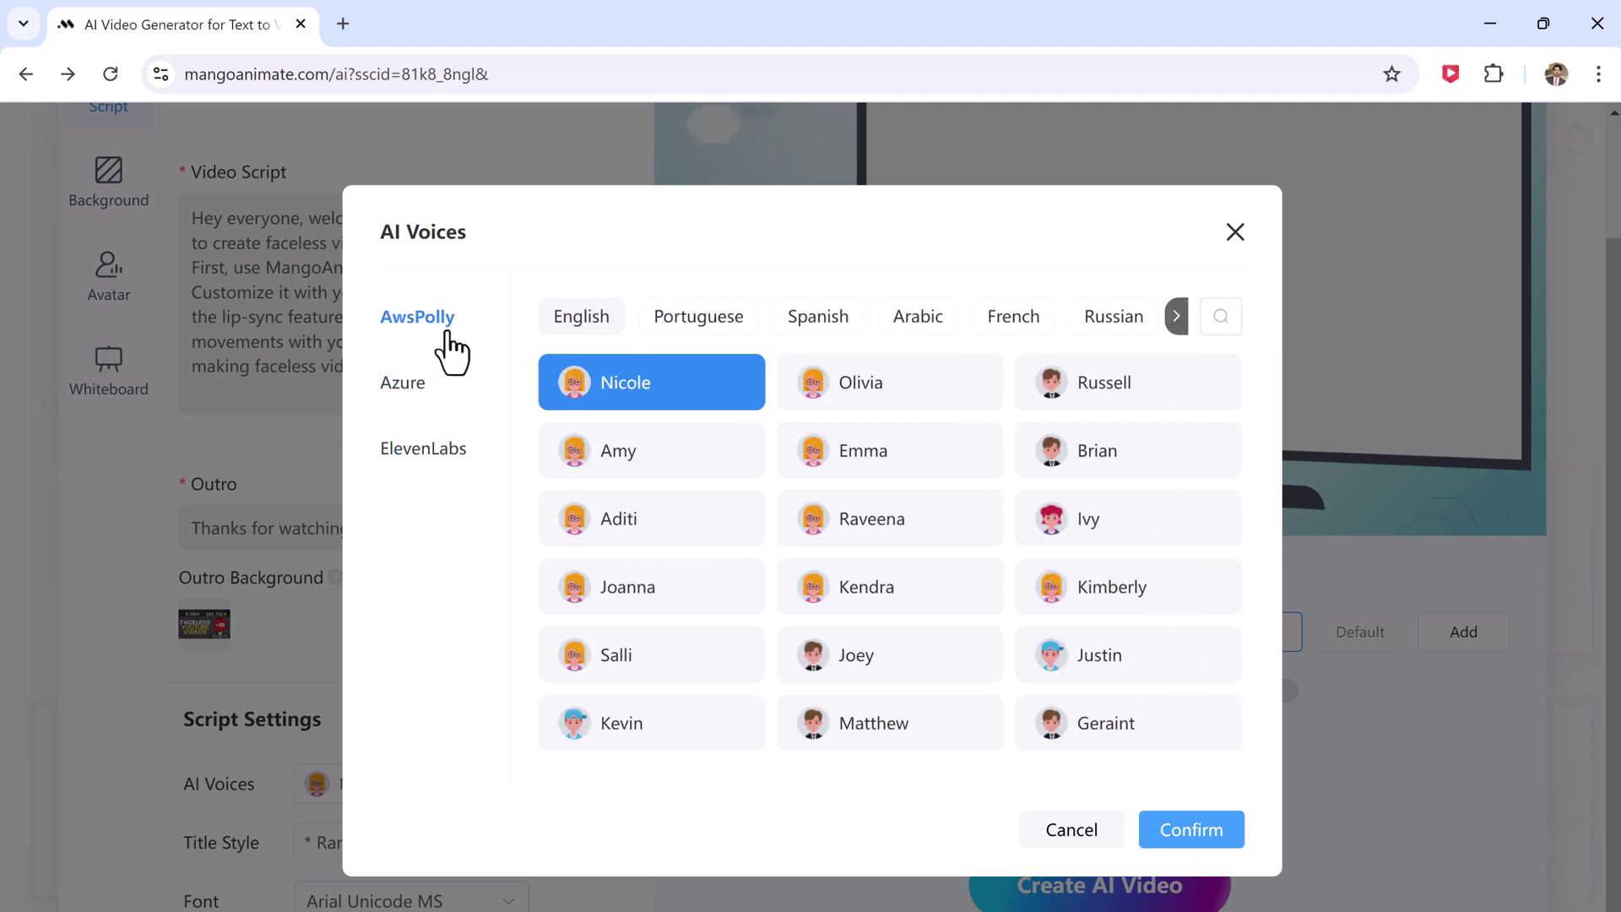
click(1159, 403)
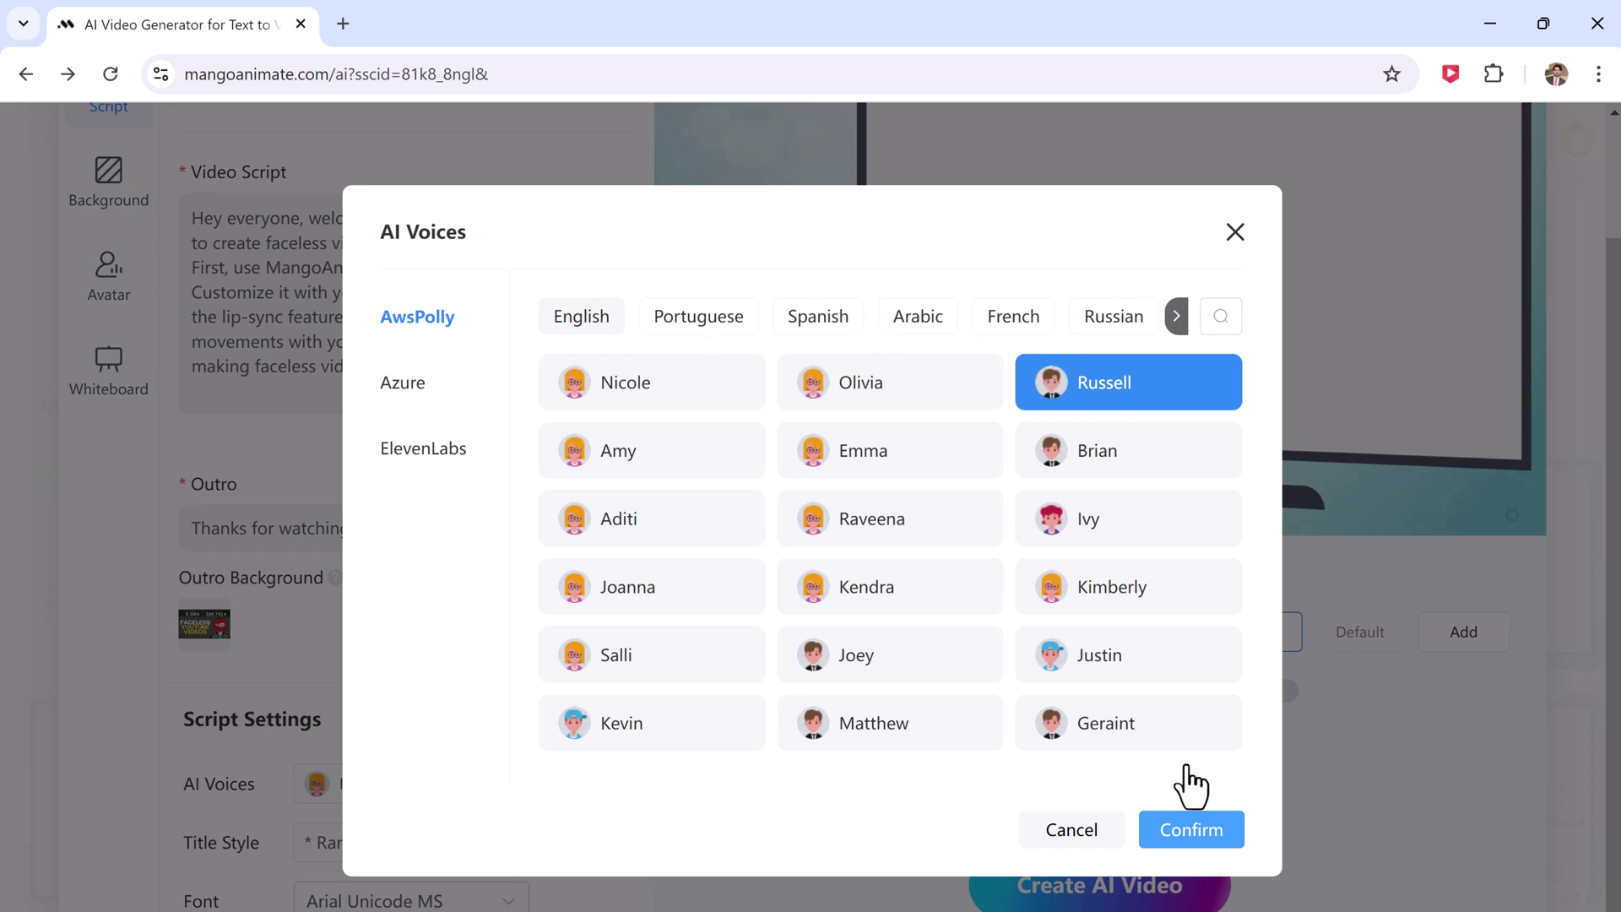
click(1201, 844)
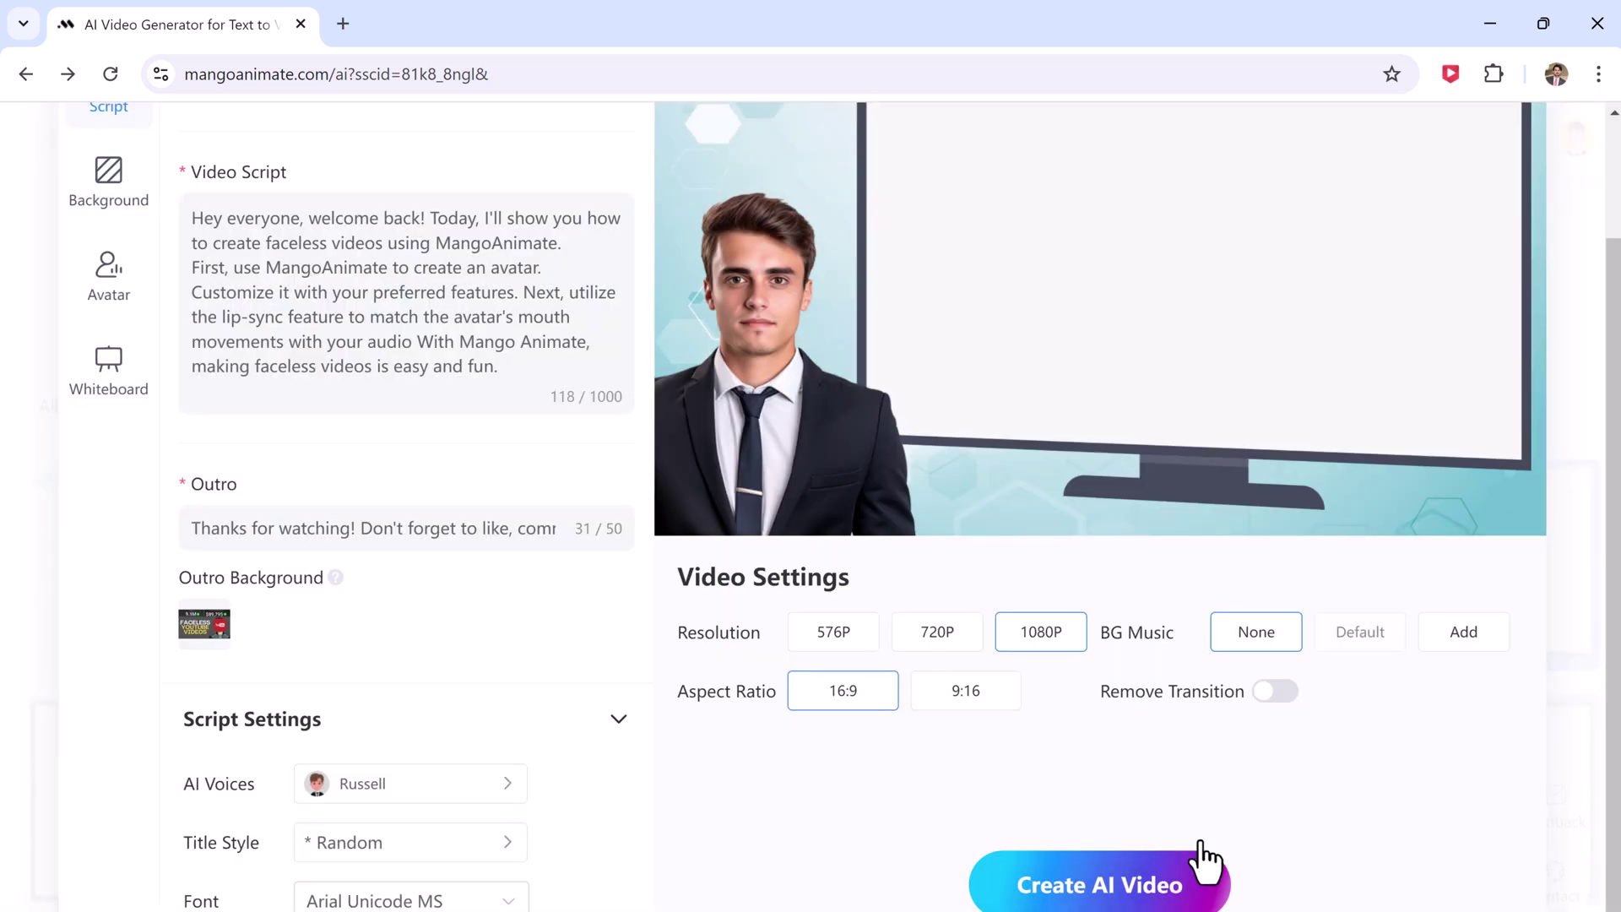
Step: Open the Title Style dialog to browse the available title styles
click(489, 846)
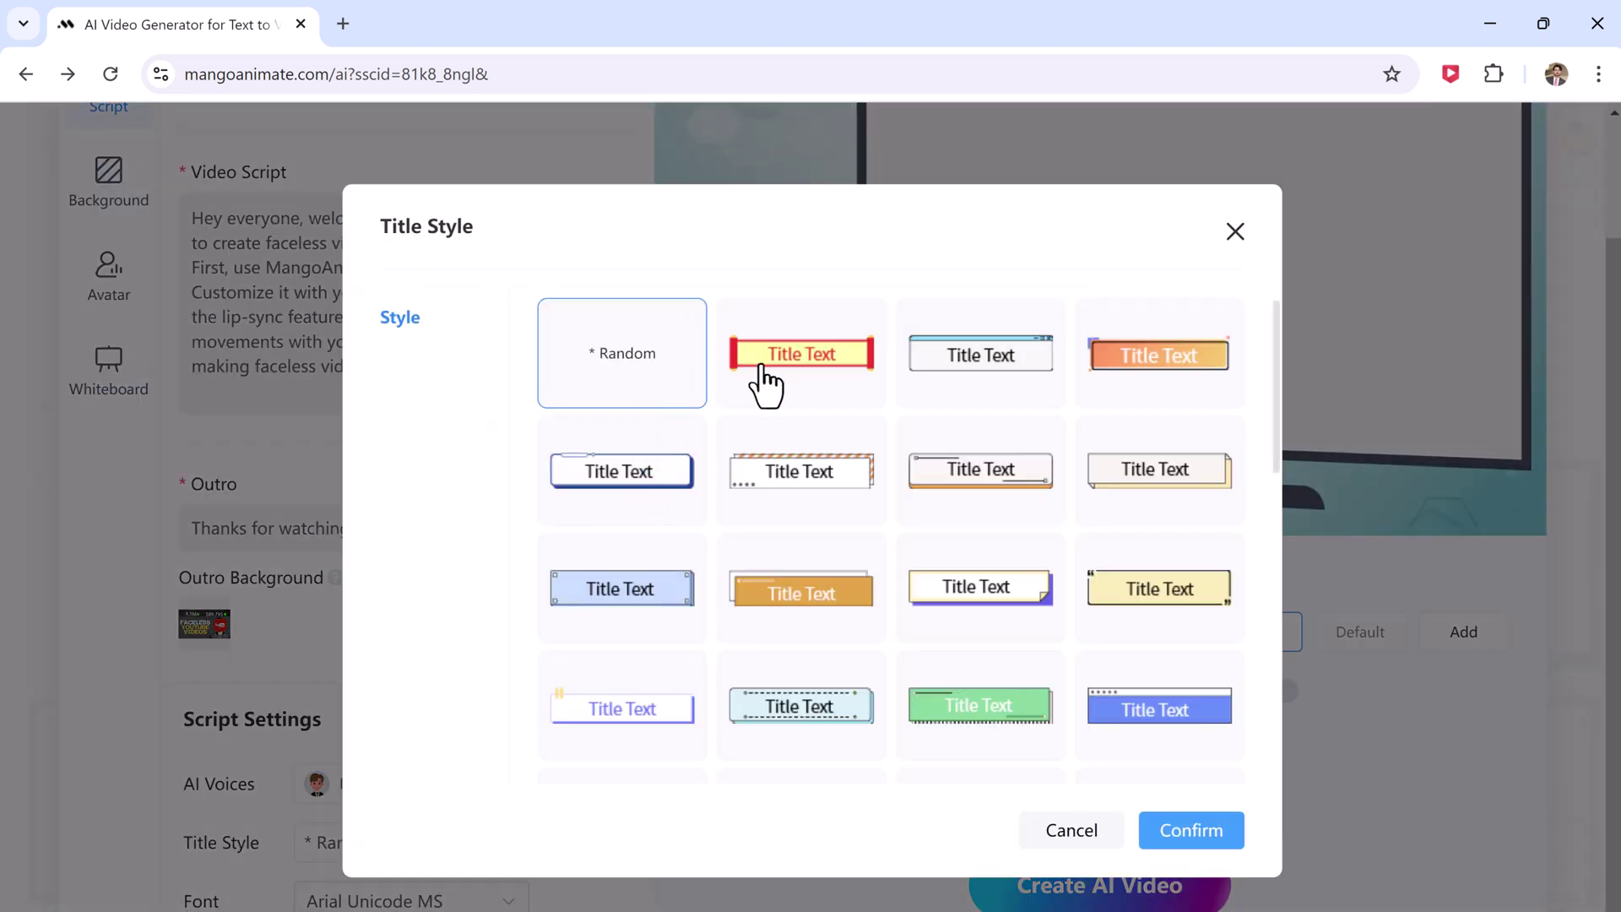
scroll(565, 303, down, 1)
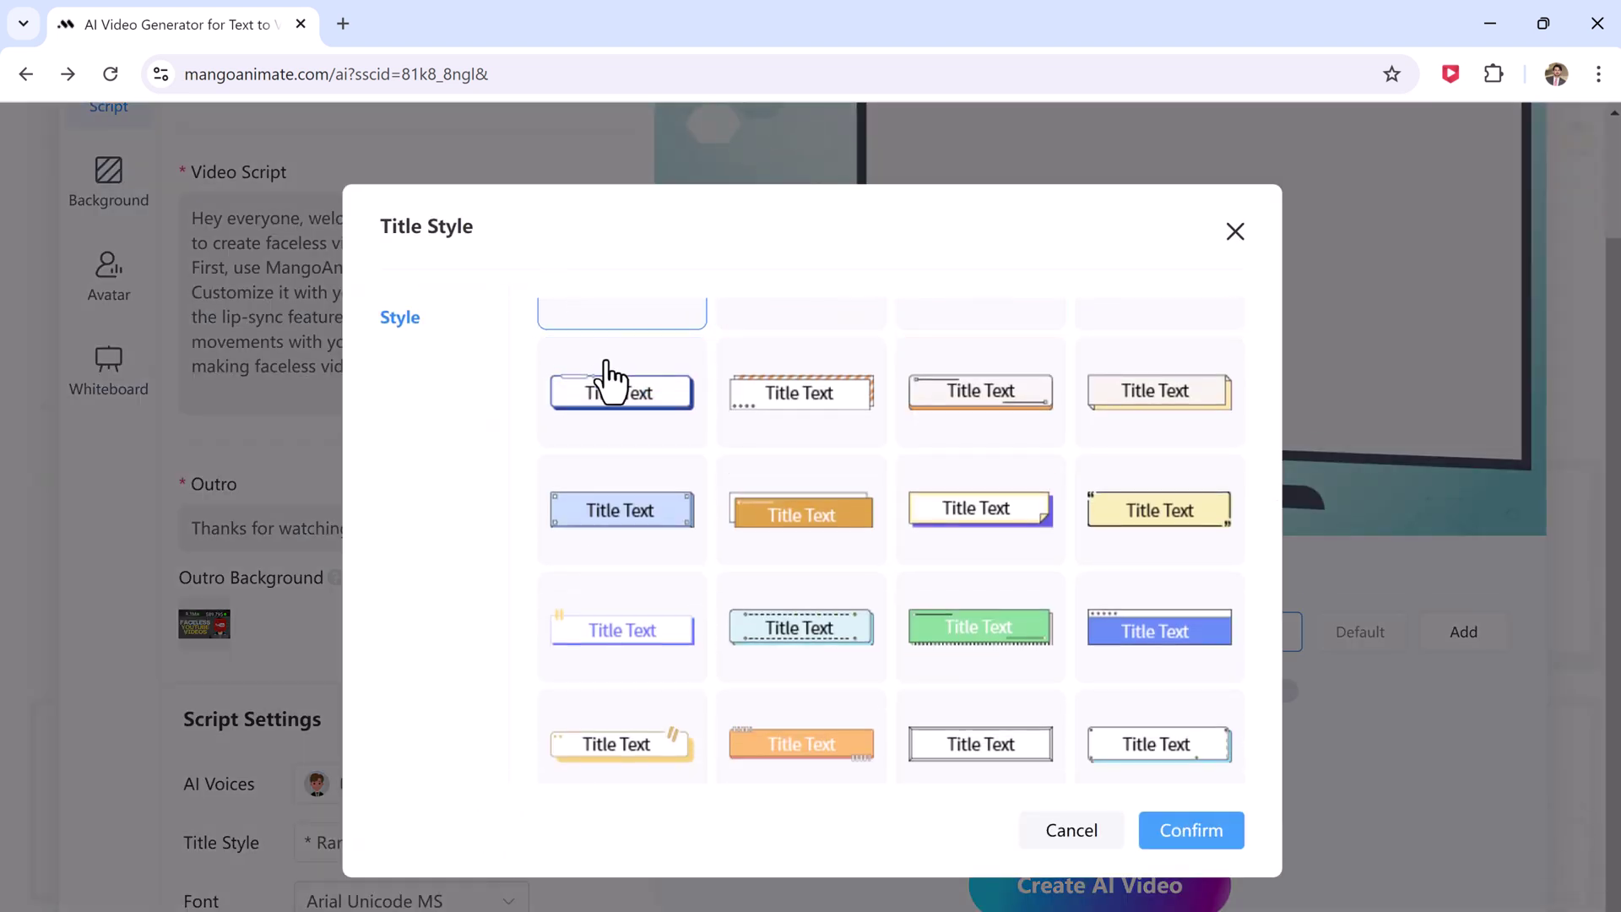
scroll(698, 460, down, 5)
scroll(697, 459, down, 2)
scroll(558, 412, up, 6)
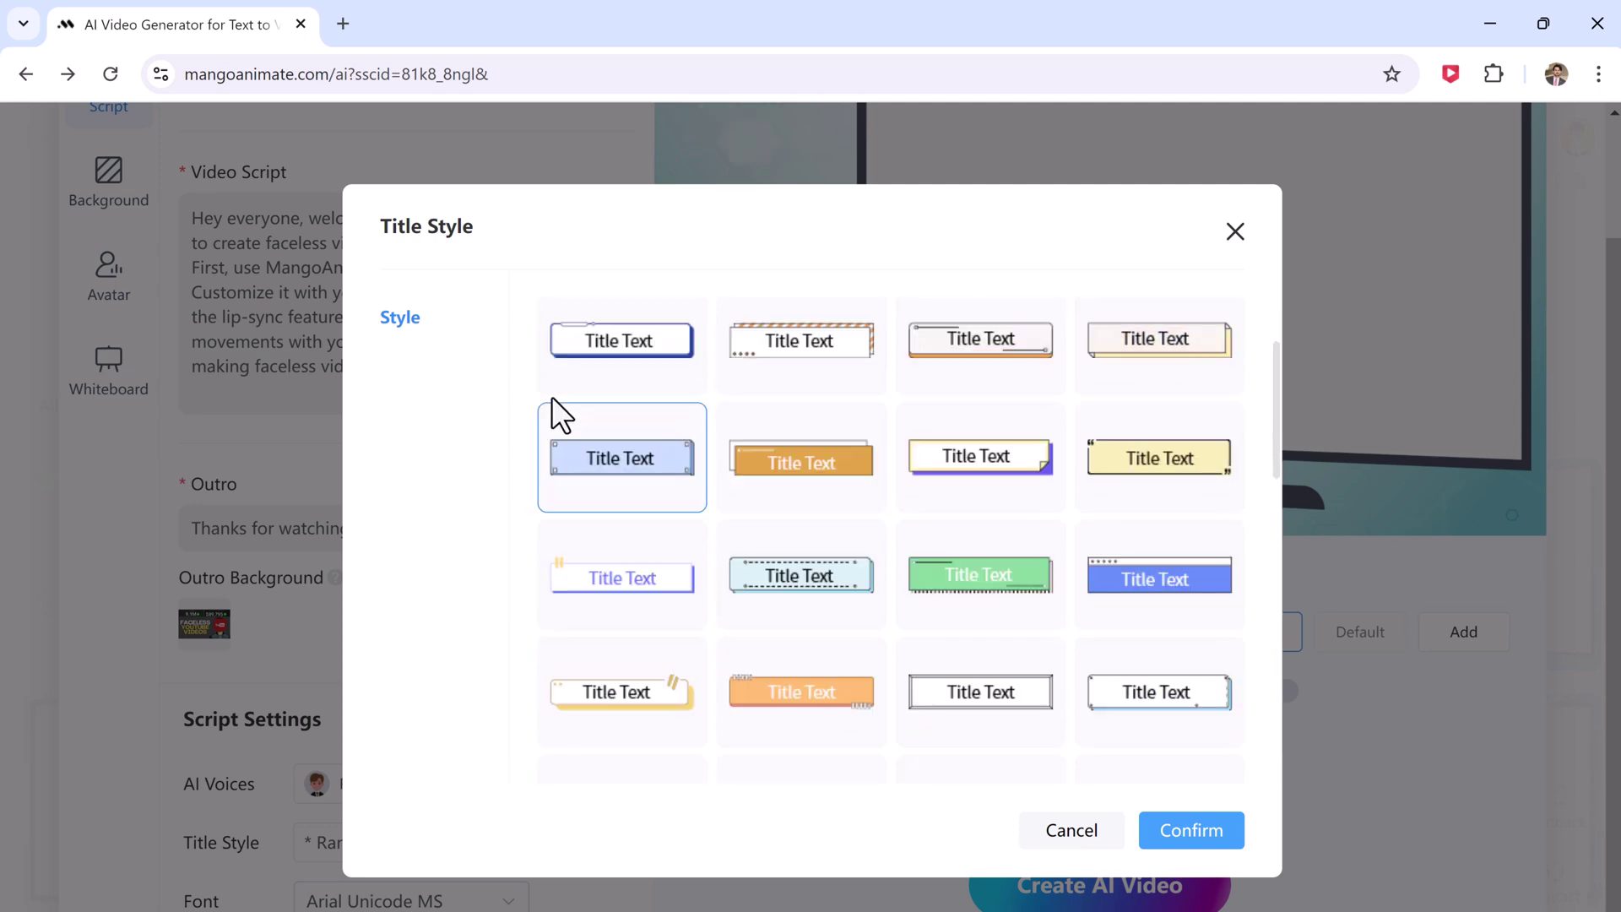
scroll(551, 397, up, 2)
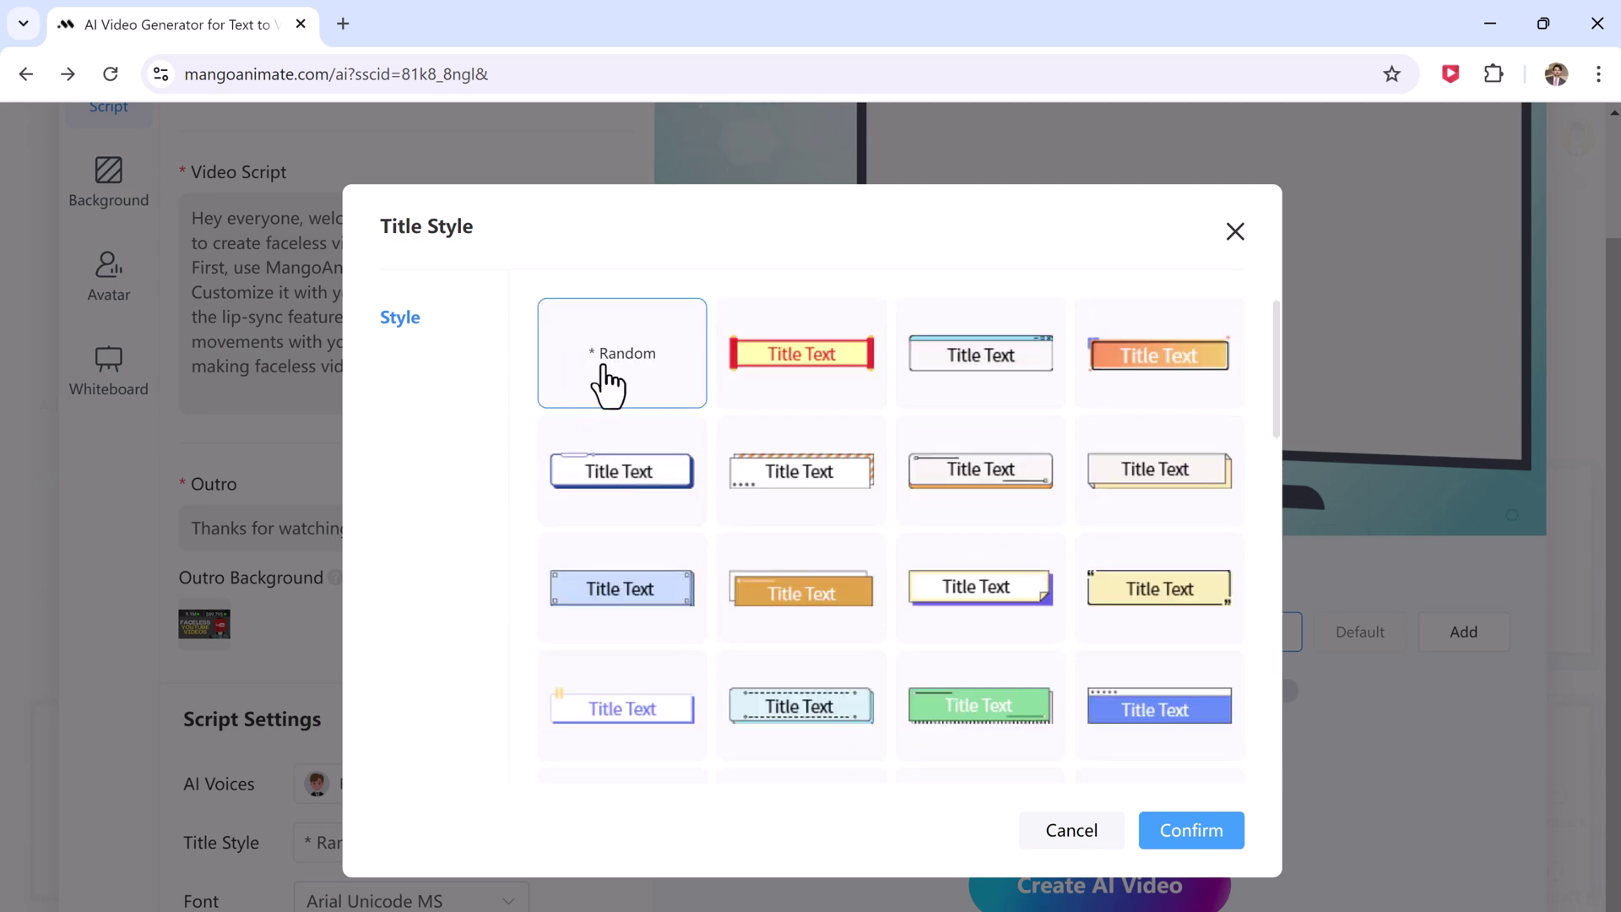
Step: Keep the Random title style and apply a soft teal gradient scene background
click(1213, 829)
click(109, 181)
click(284, 325)
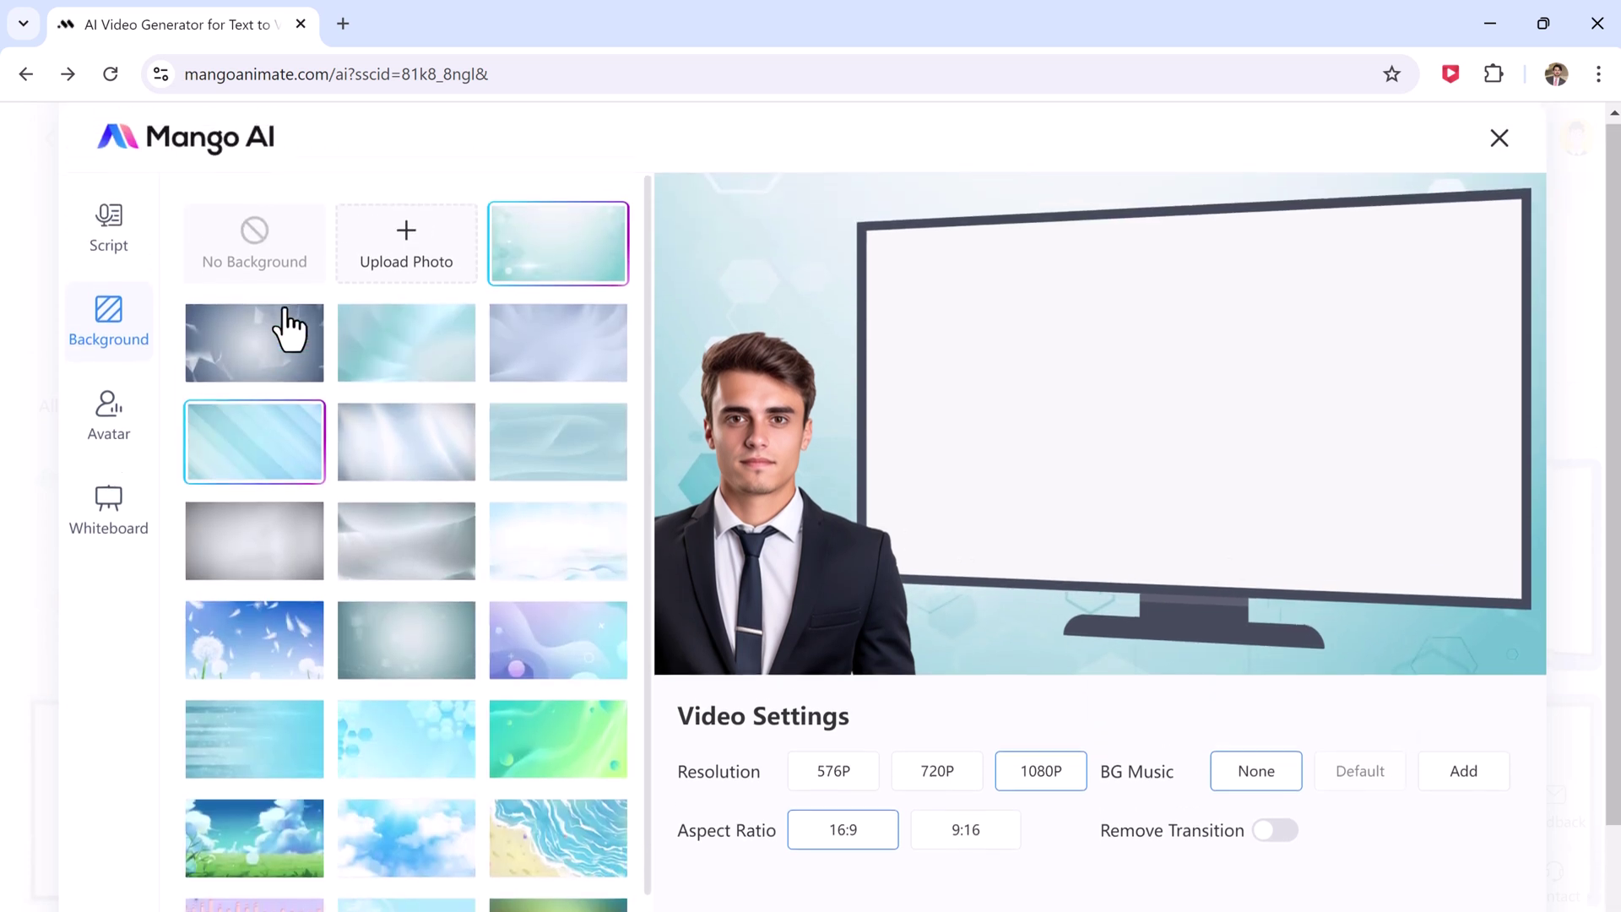
click(401, 352)
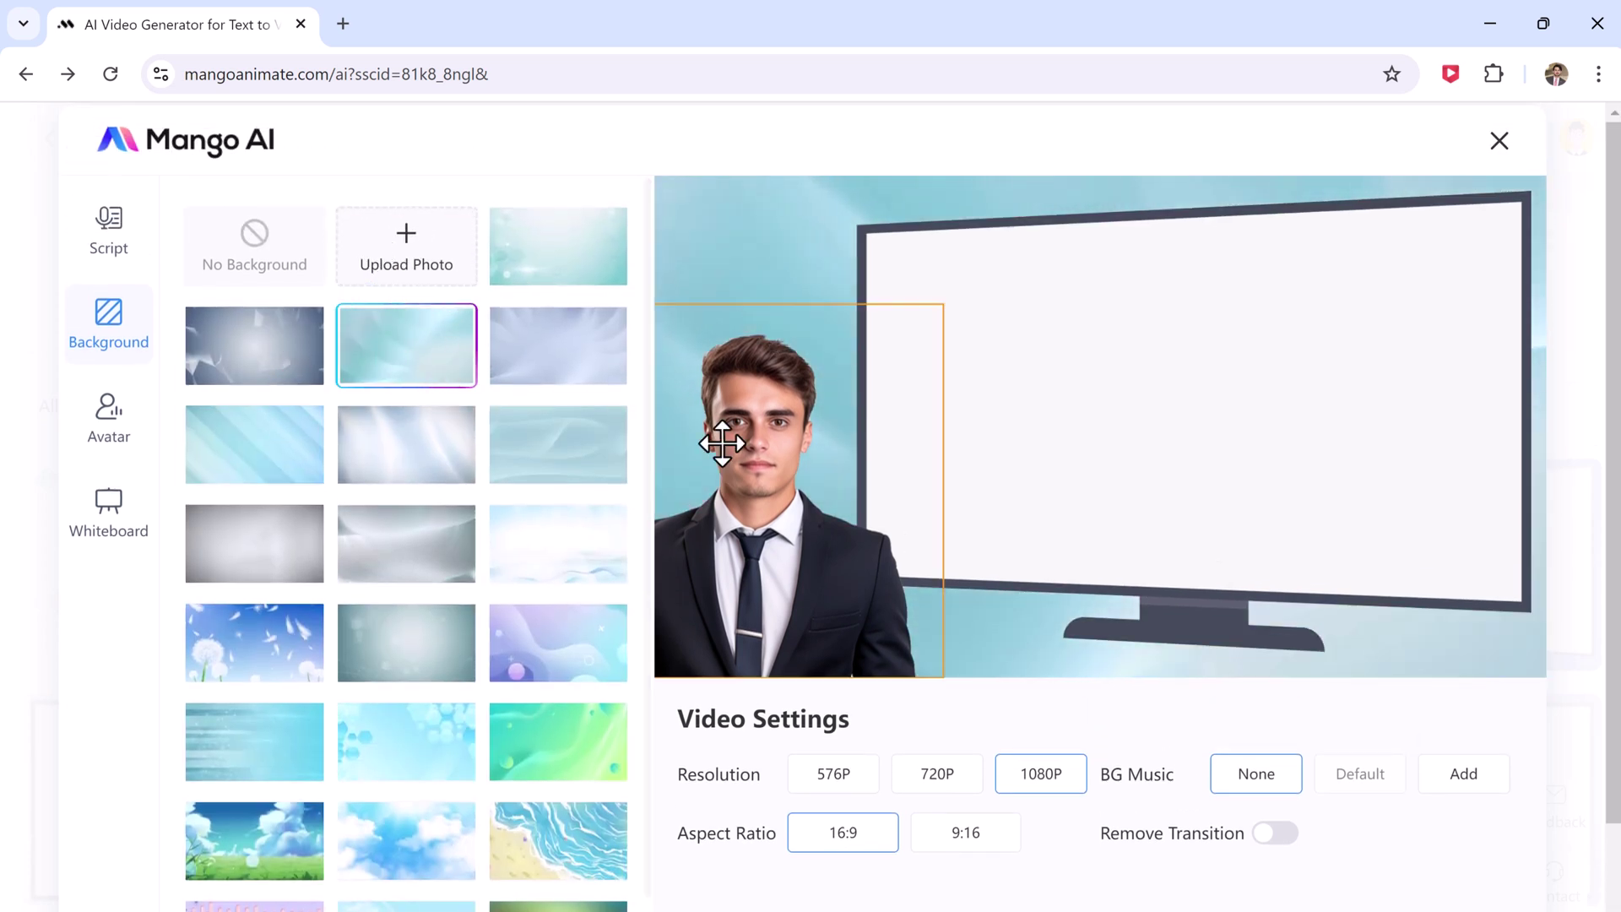
scroll(532, 536, down, 2)
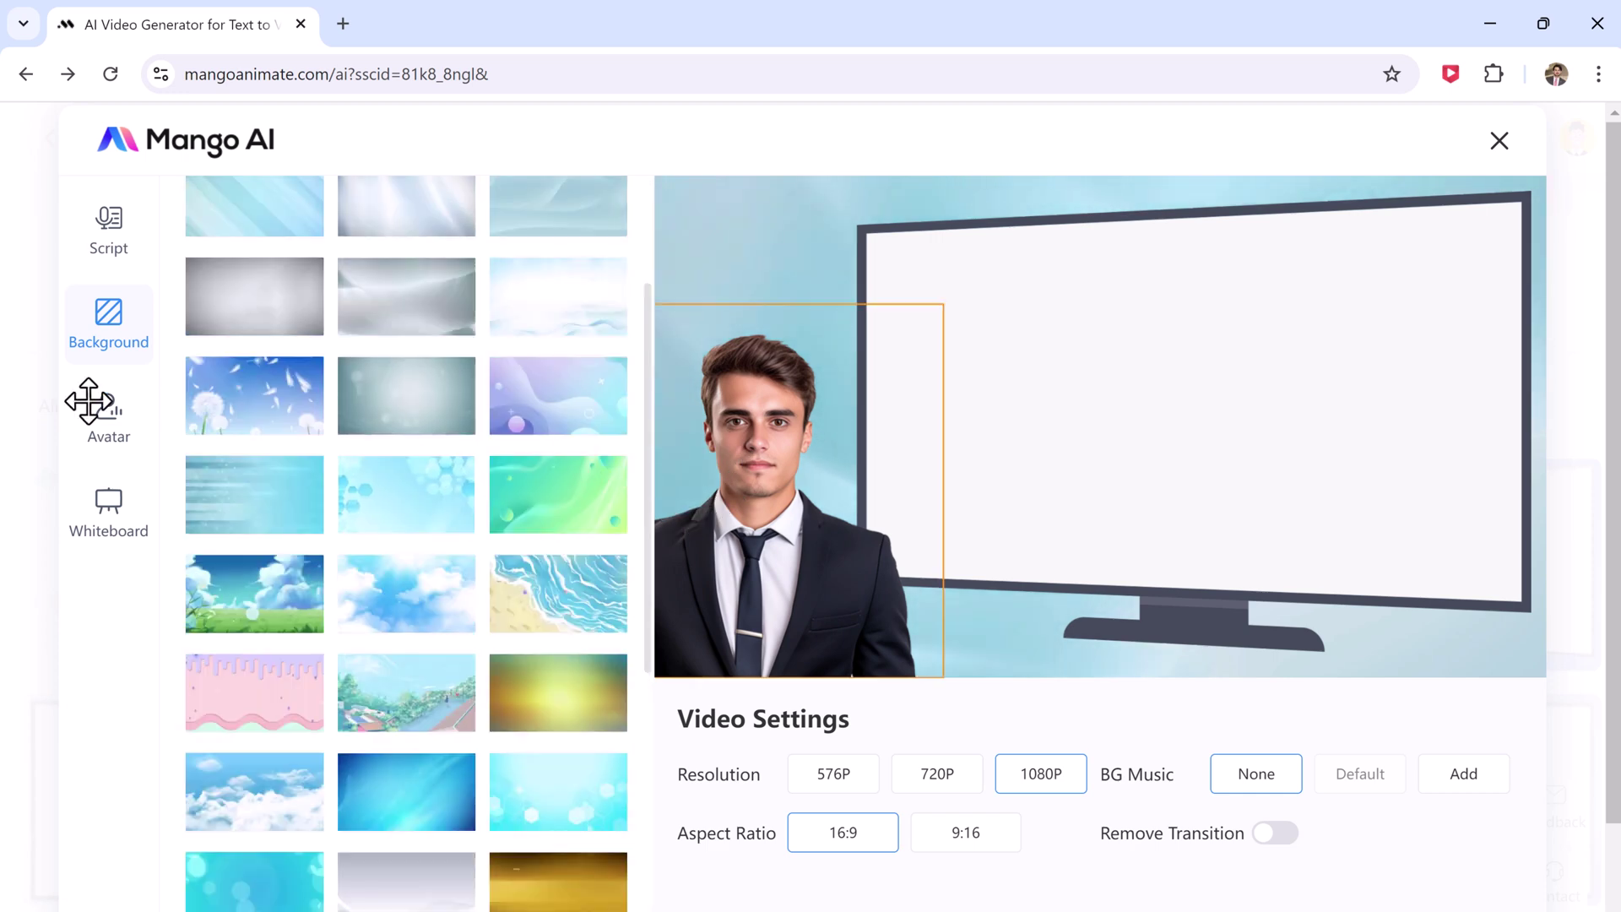
Step: Look over the Avatar choices, then bring up the Whiteboard frame options
click(113, 431)
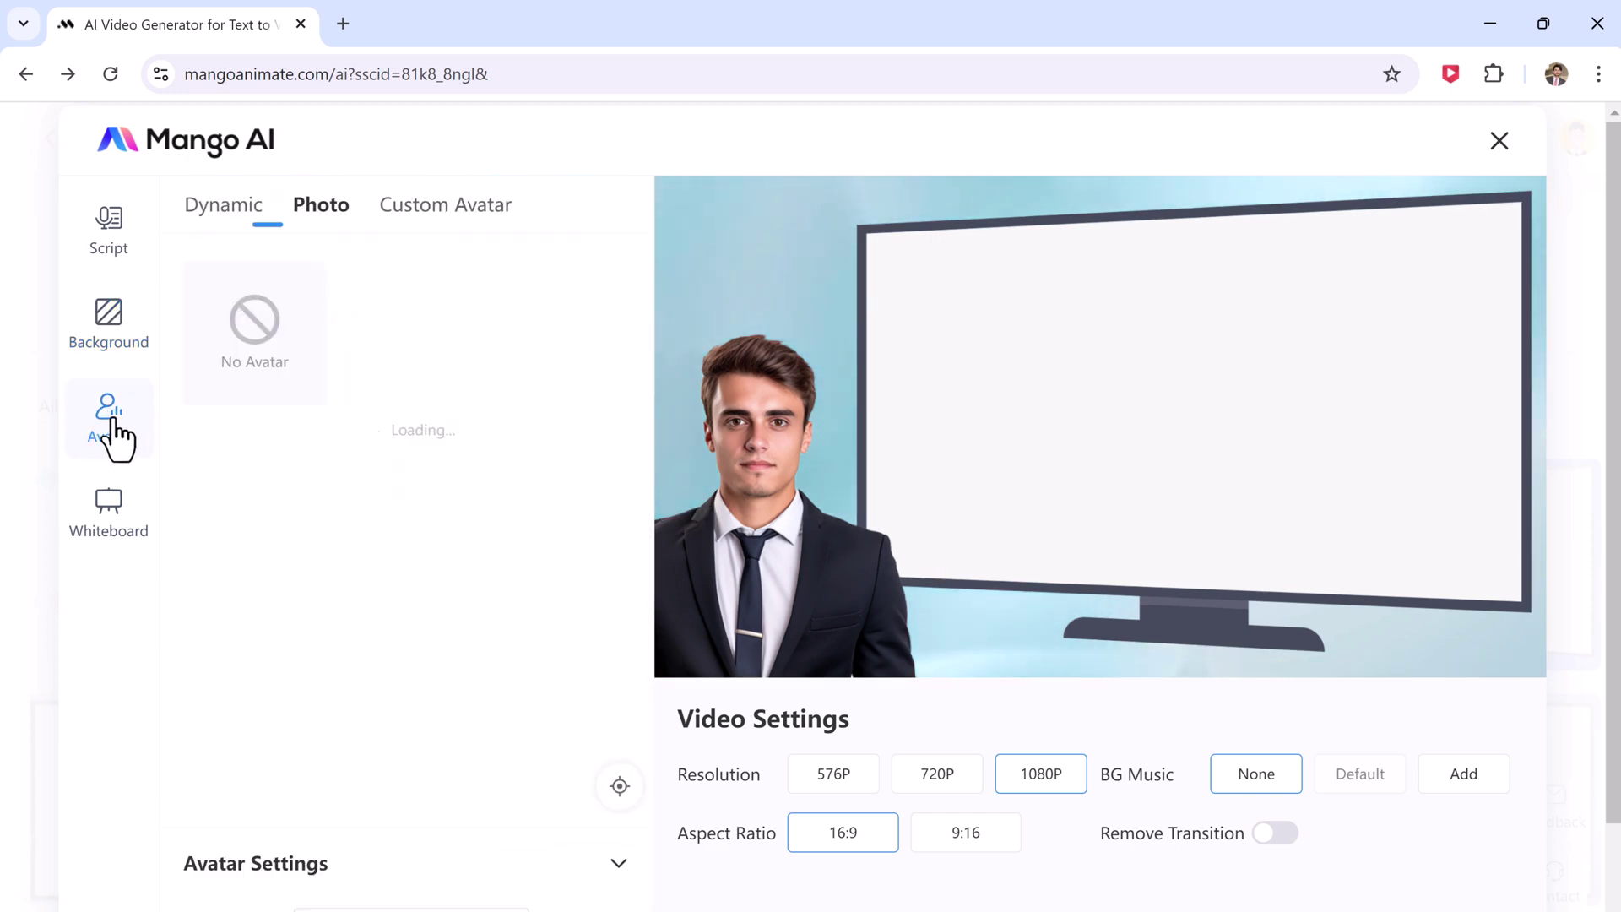
click(111, 266)
click(115, 510)
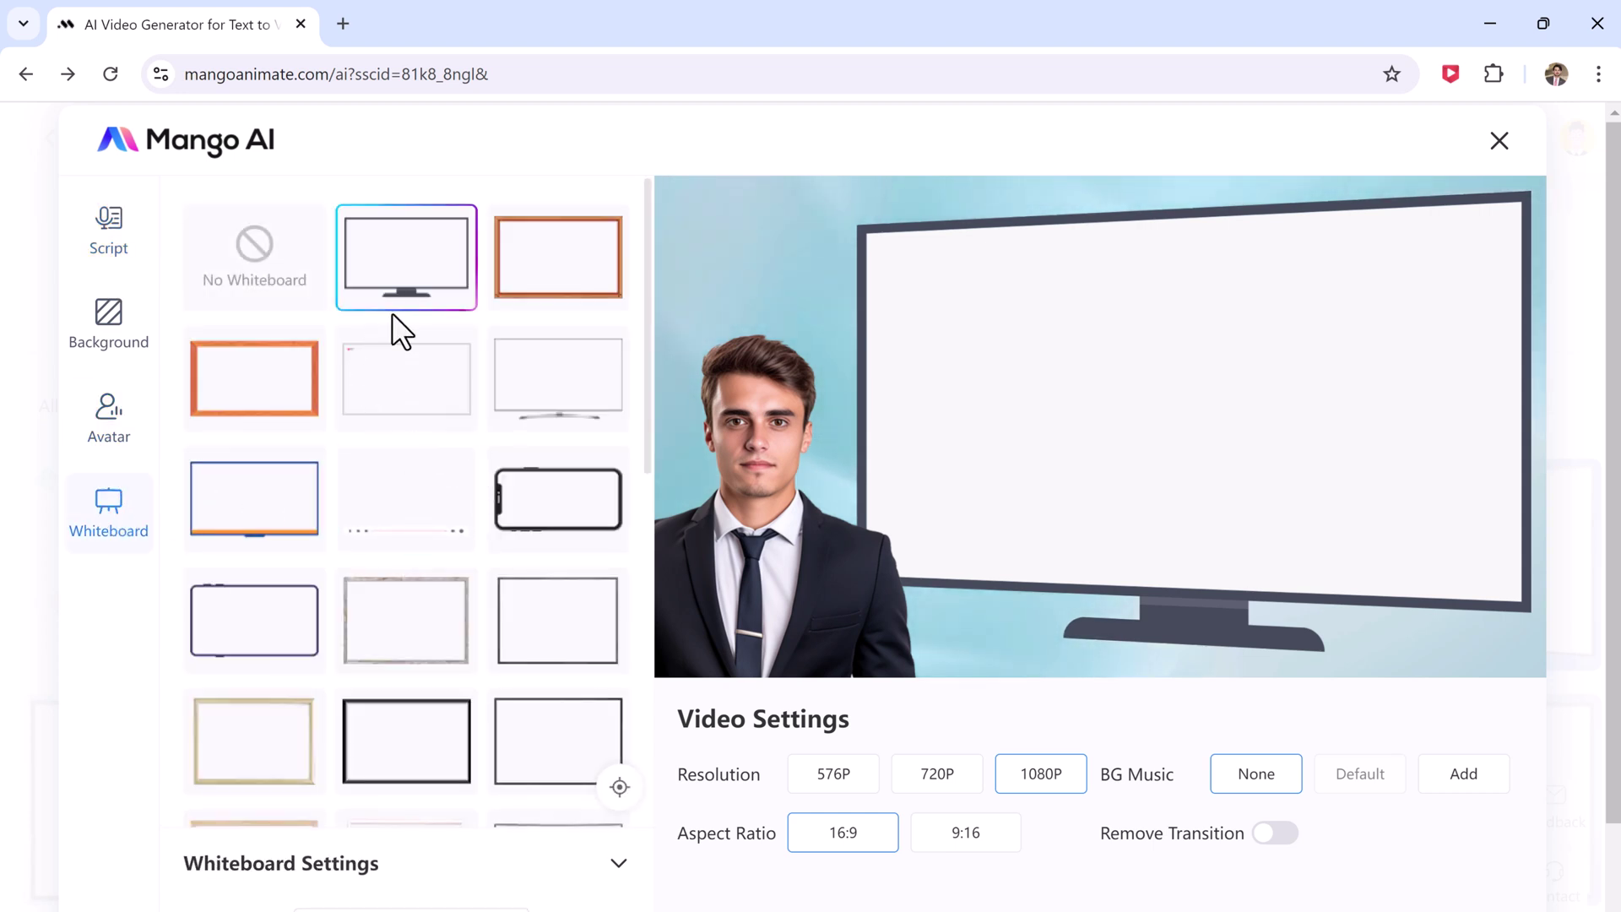
scroll(470, 417, down, 2)
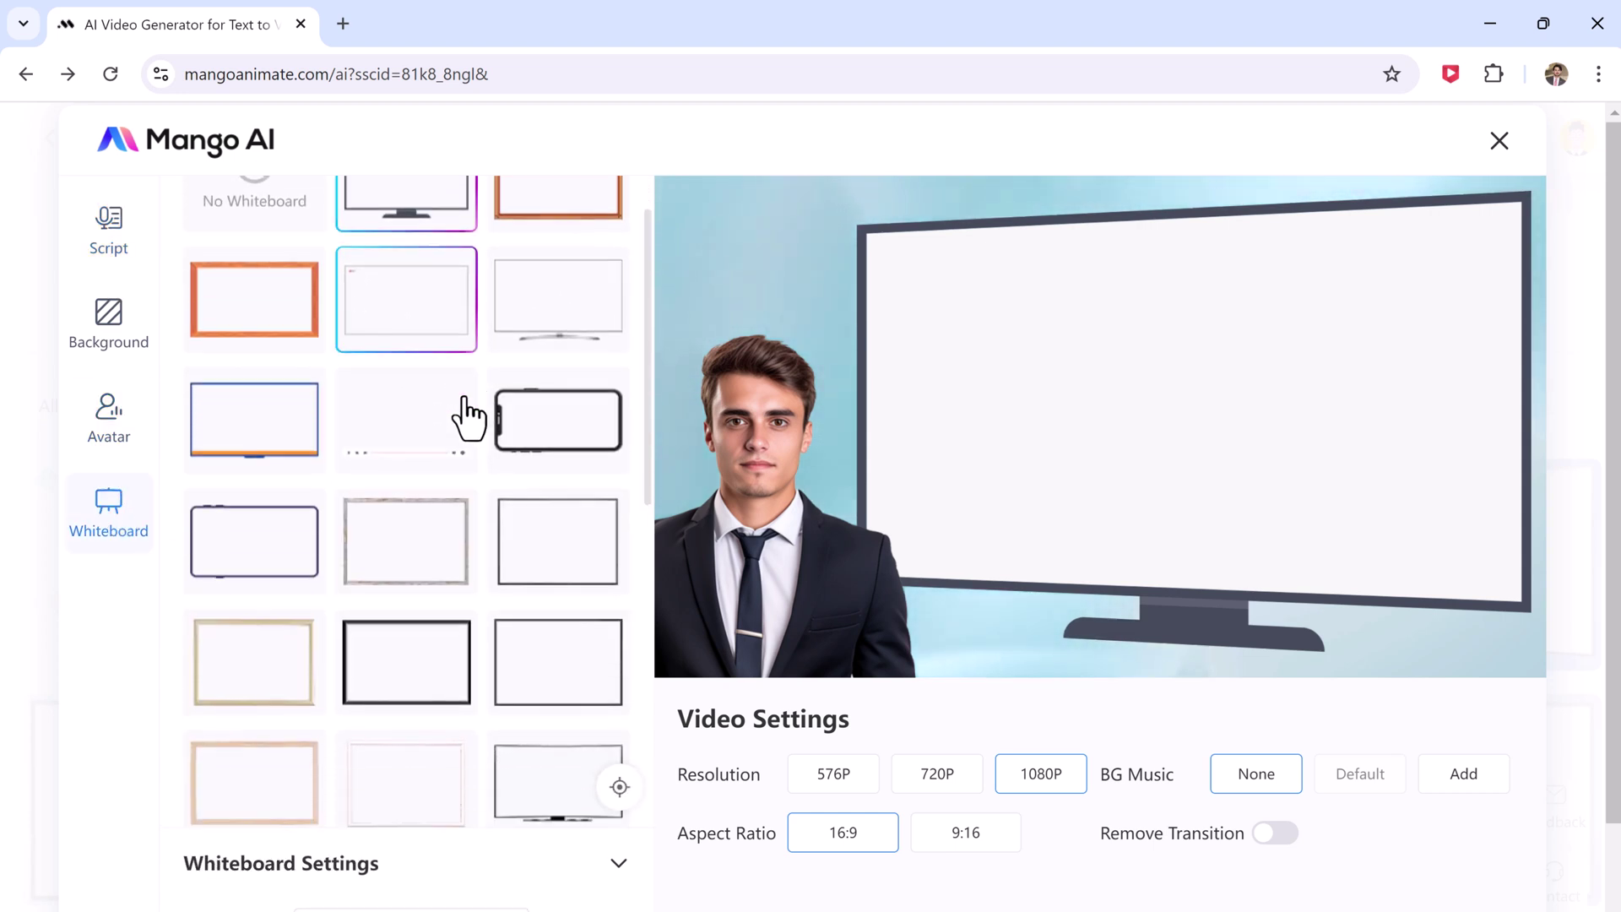
click(559, 386)
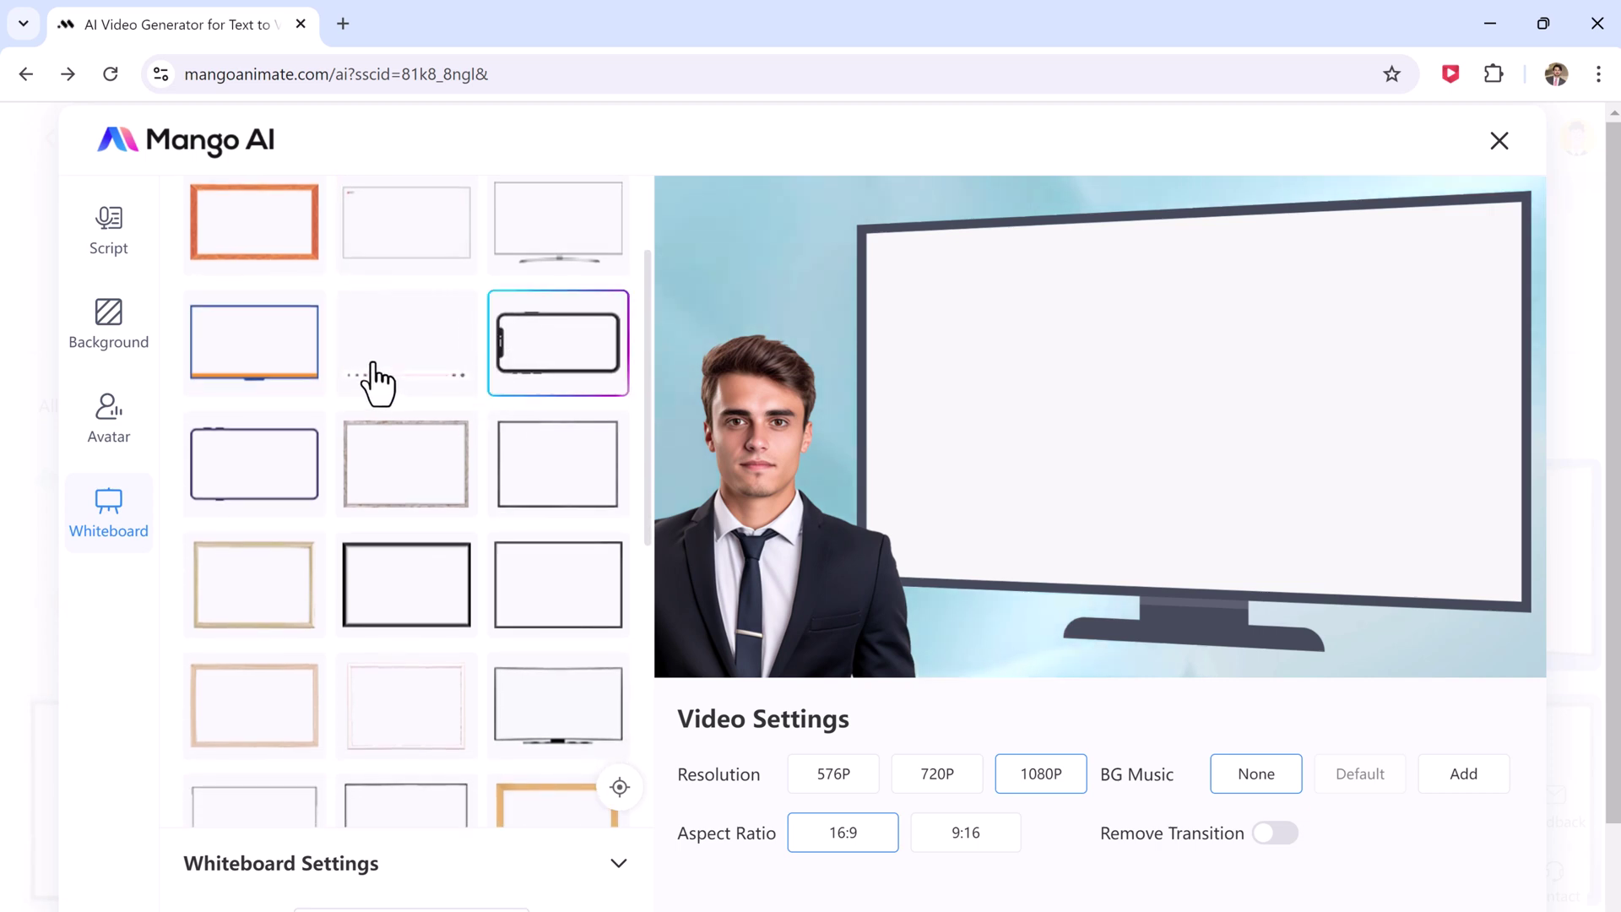
click(444, 496)
scroll(437, 507, down, 2)
scroll(437, 507, down, 3)
click(434, 502)
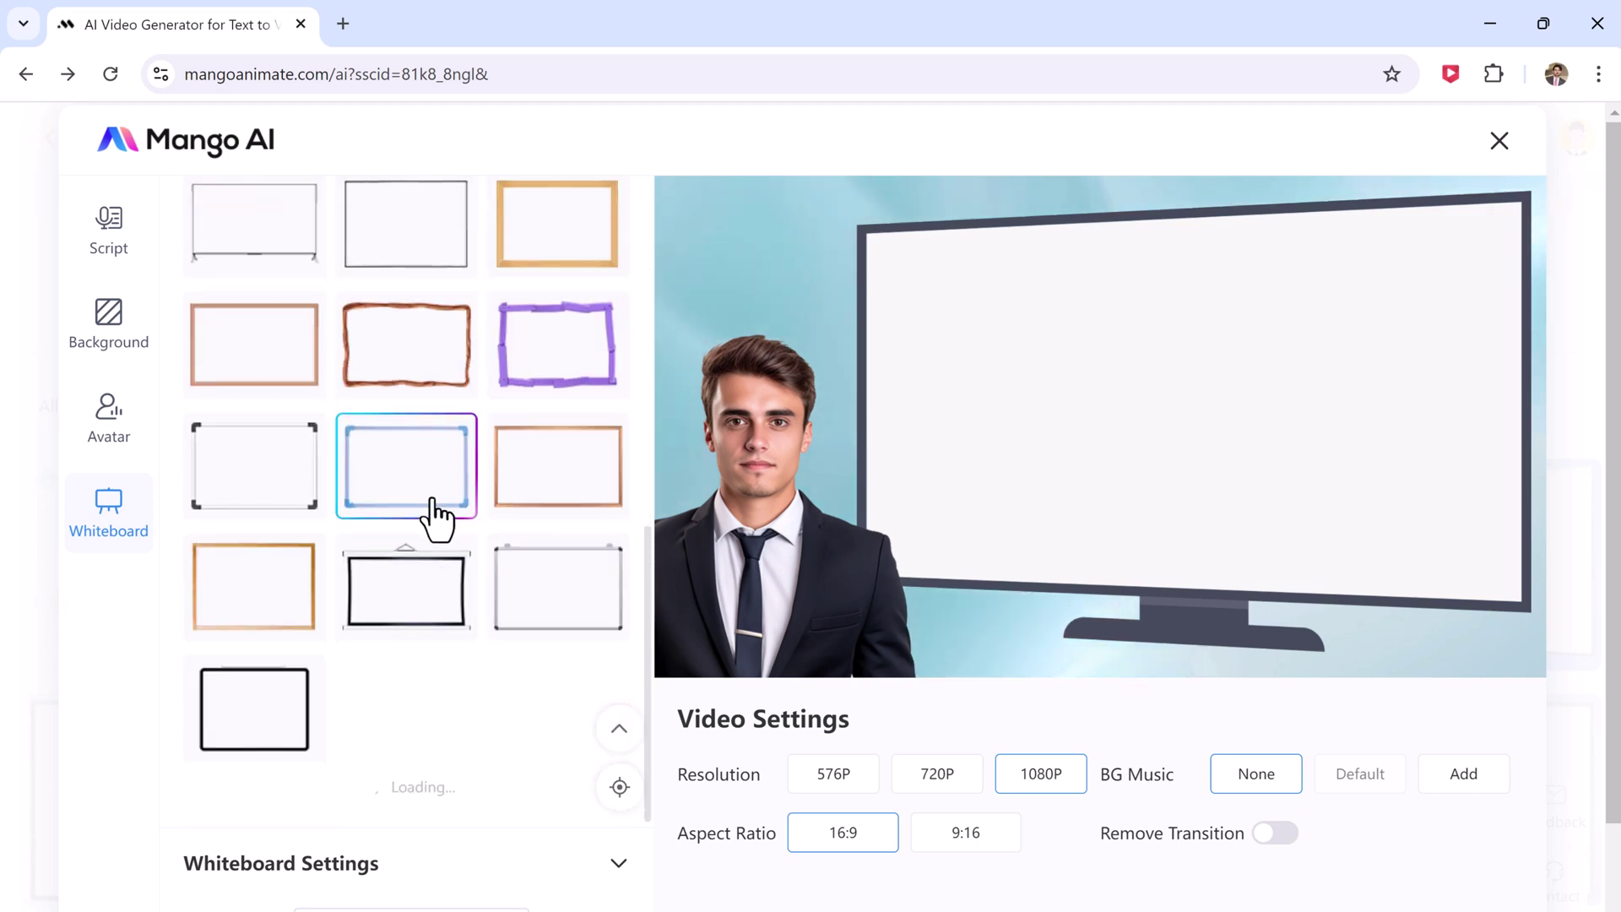
scroll(444, 651, down, 1)
scroll(444, 650, down, 1)
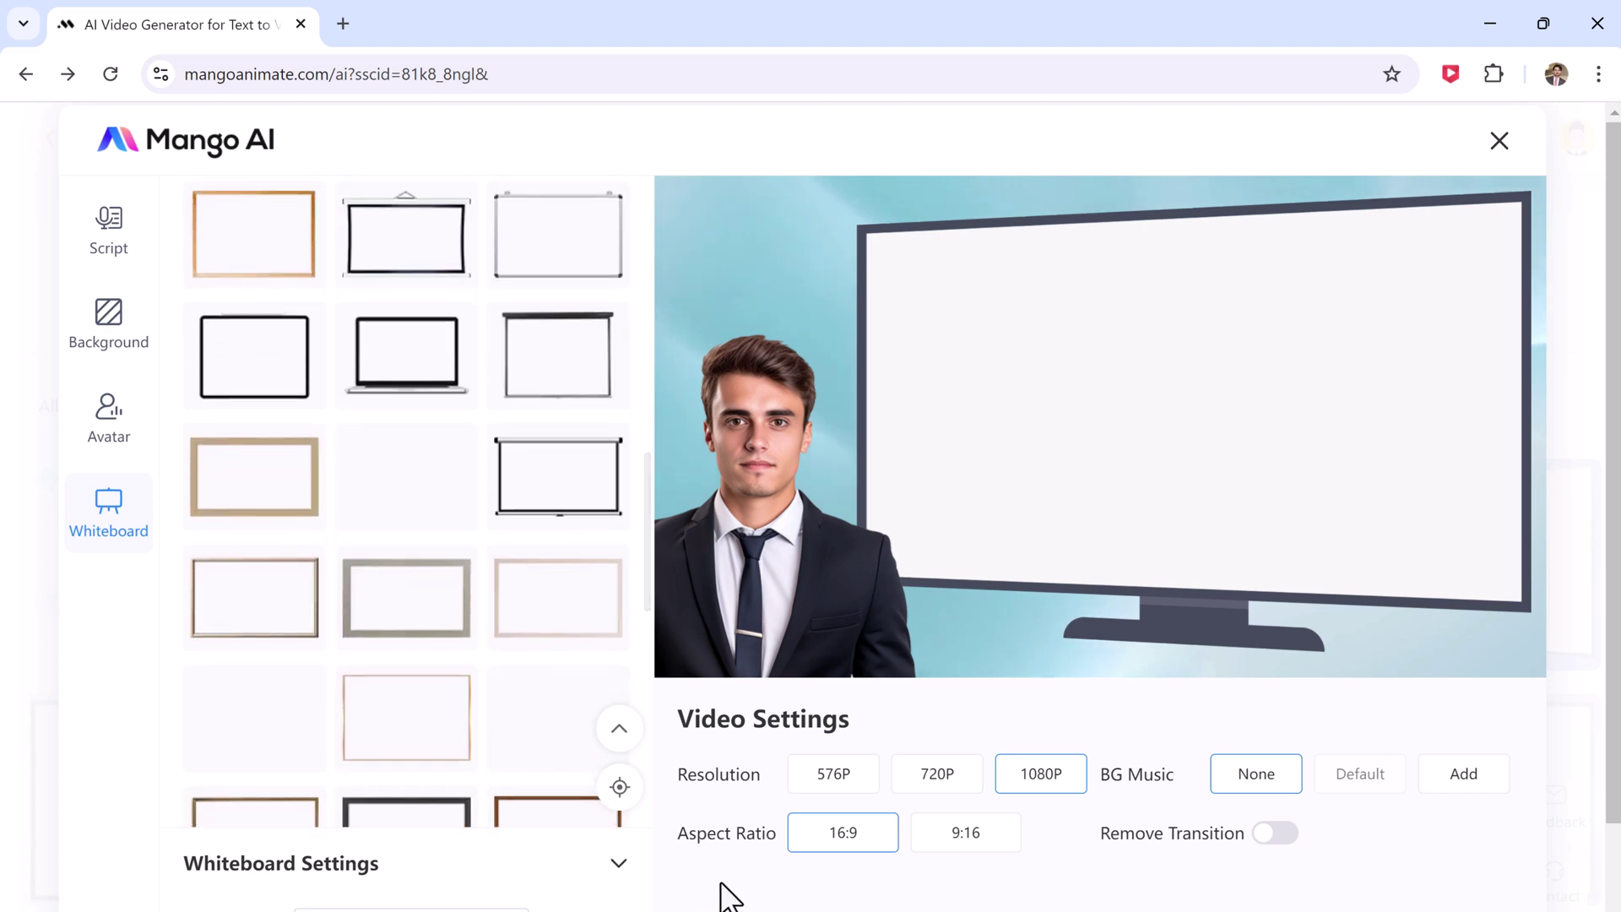
scroll(529, 648, down, 3)
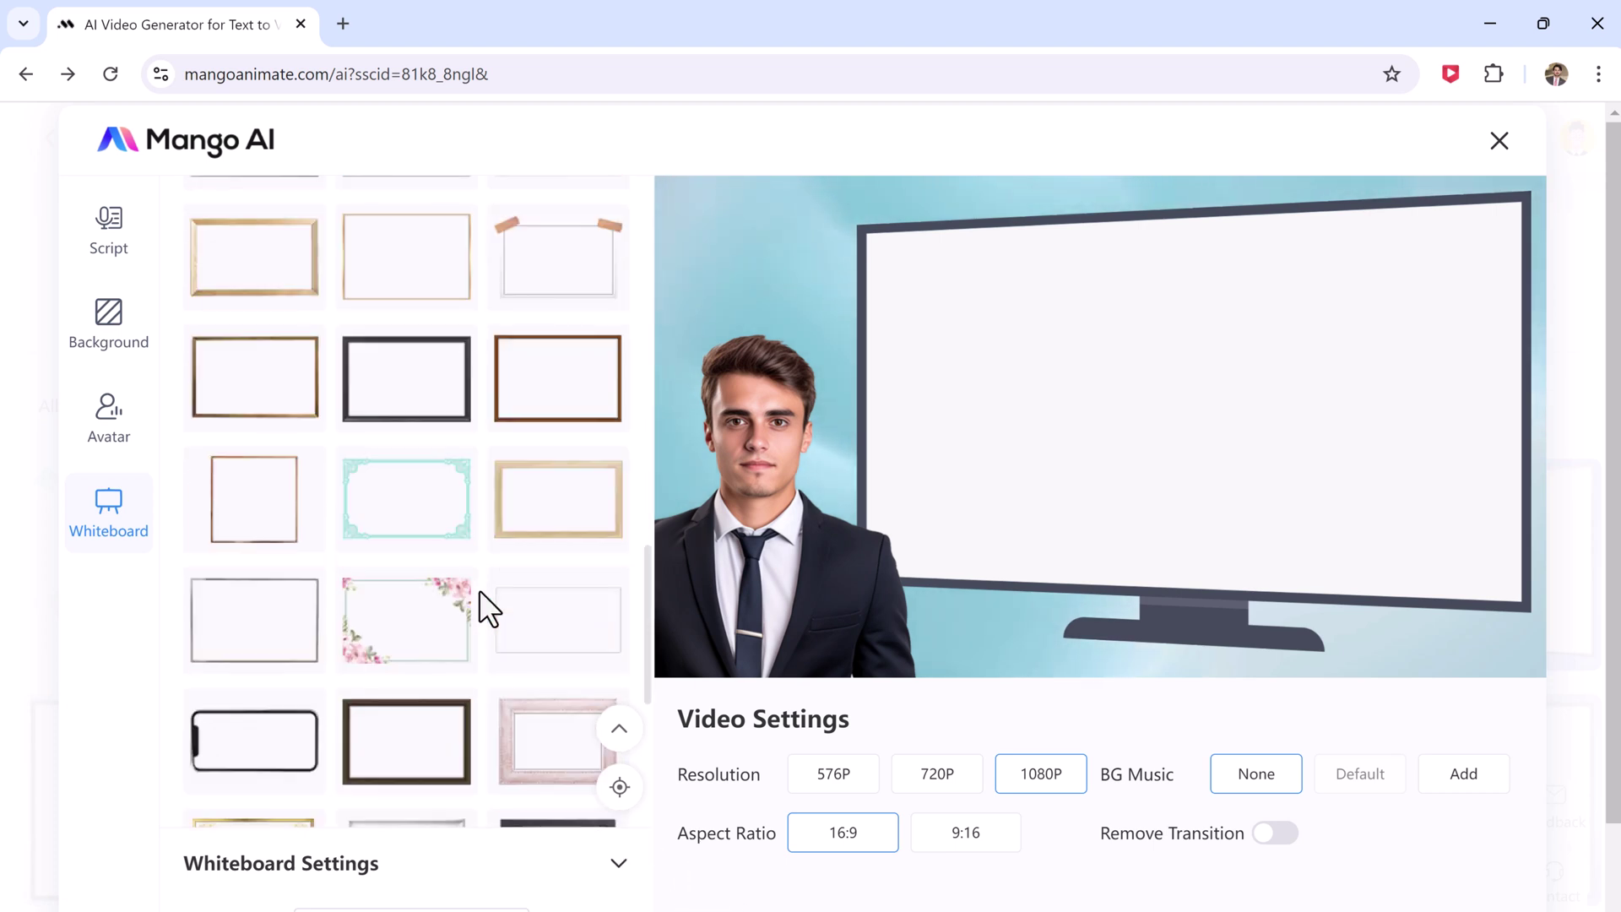
scroll(489, 608, down, 2)
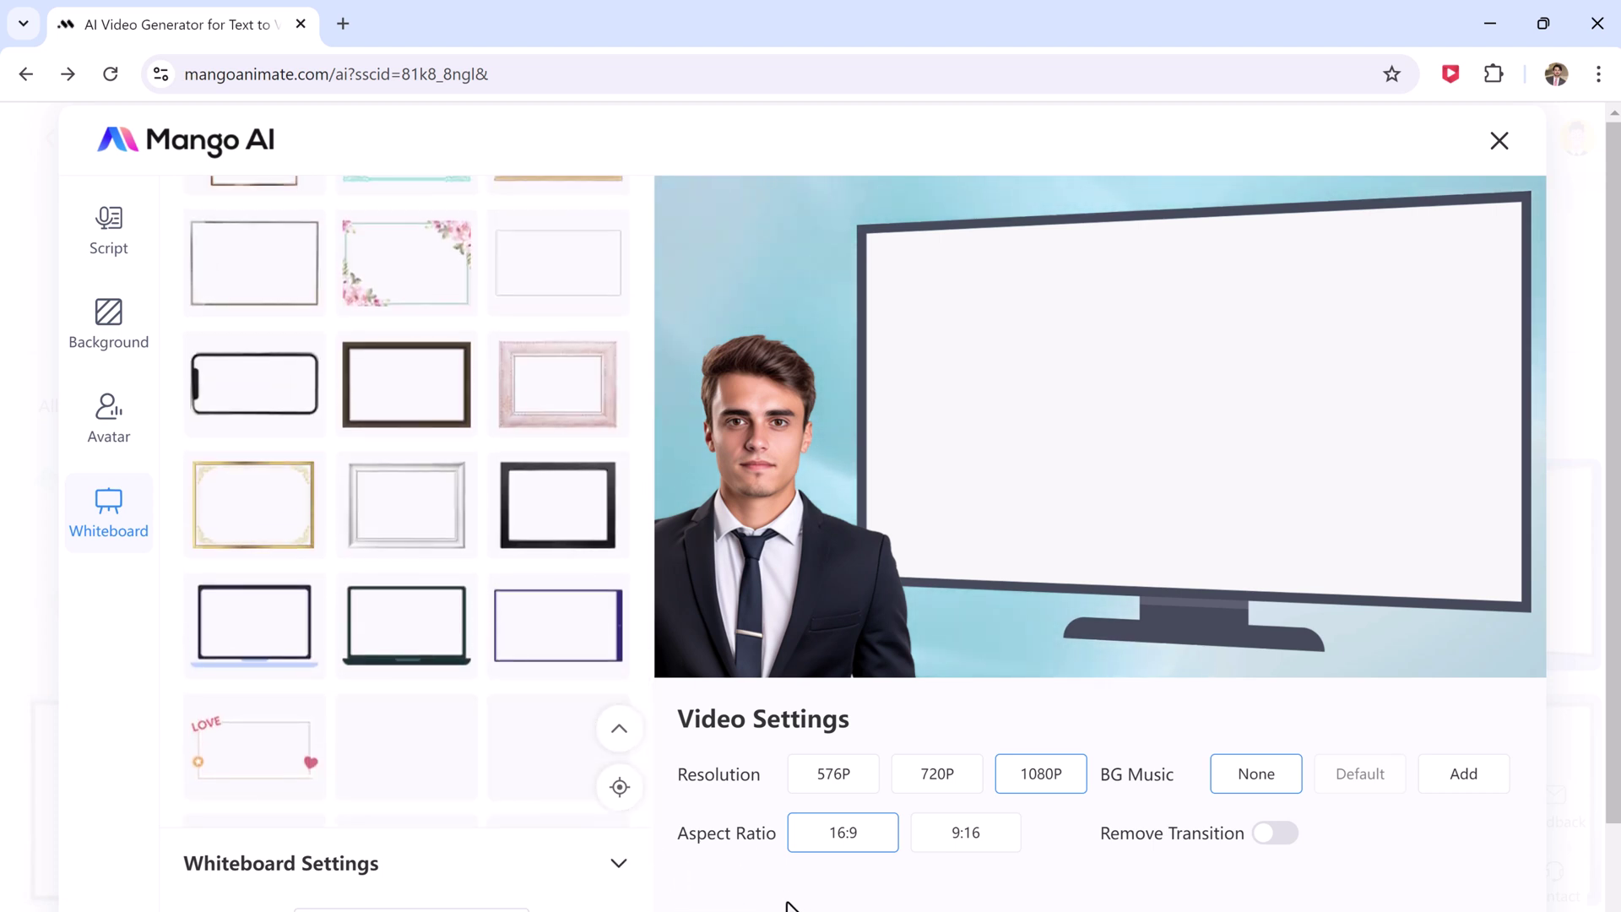
scroll(1013, 652, down, 2)
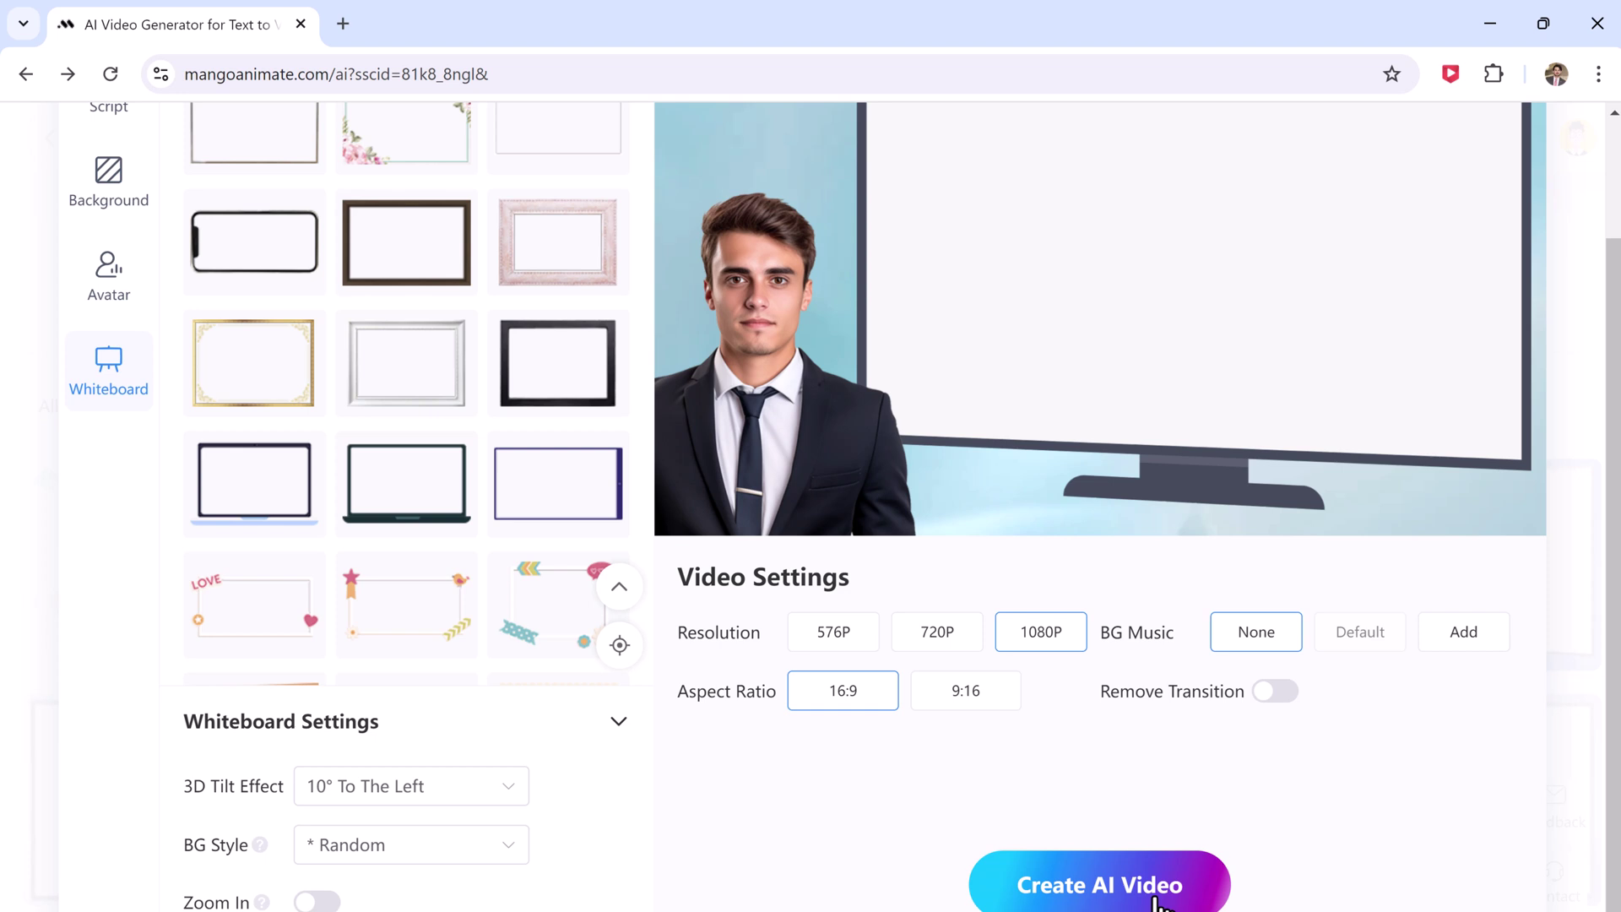
Step: Generate the 1080p whiteboard animation video and replay the finished 35-second preview
click(1144, 890)
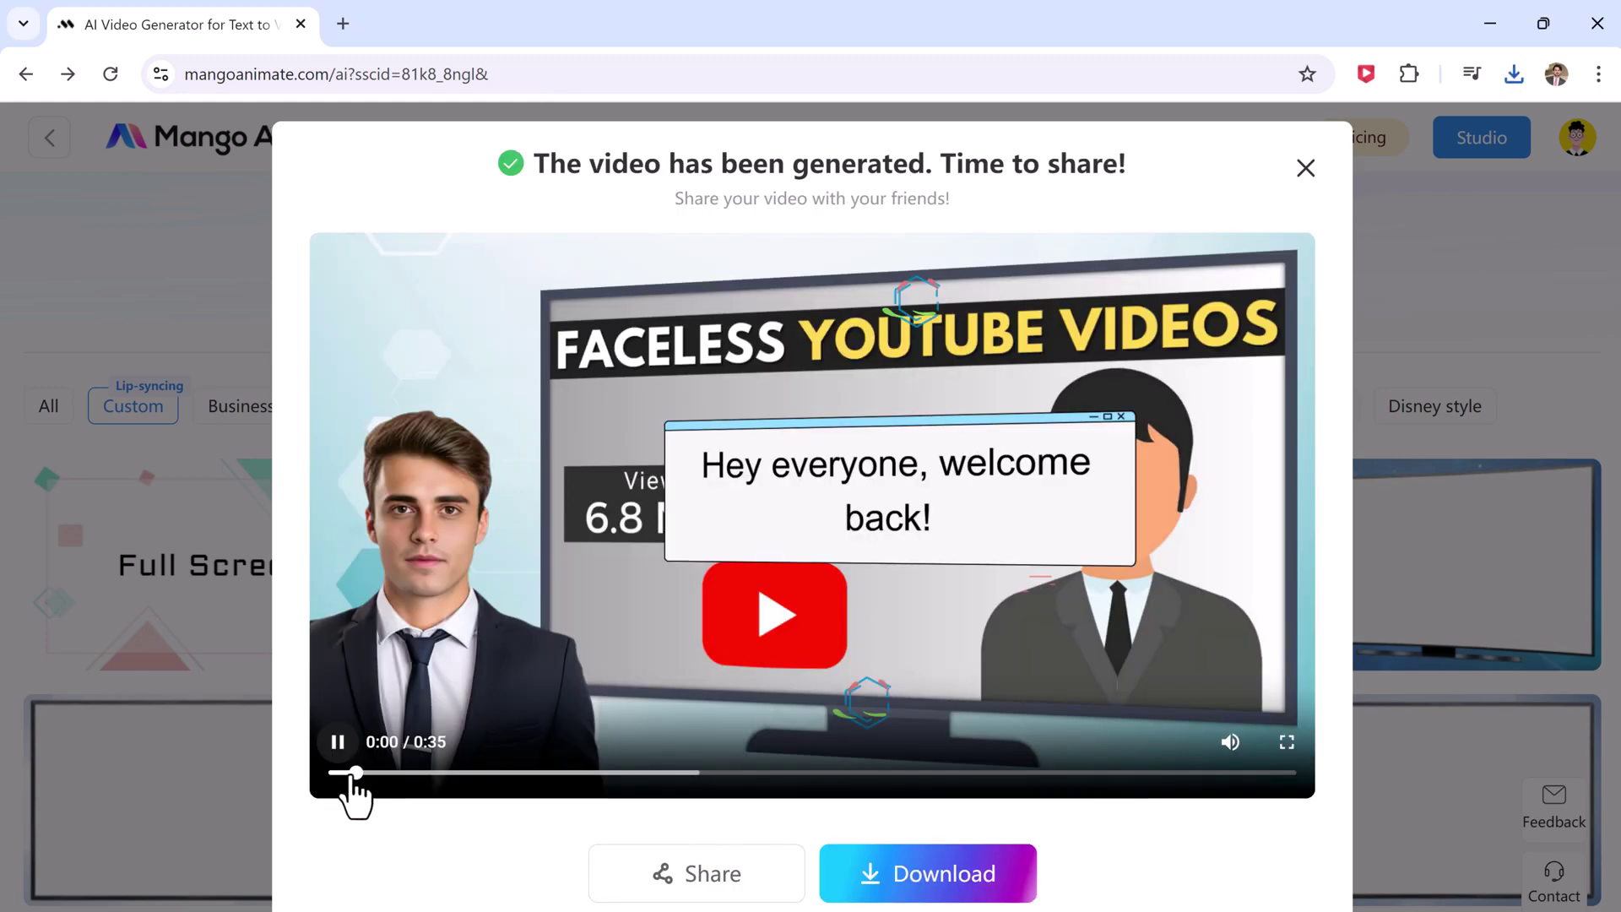
click(328, 775)
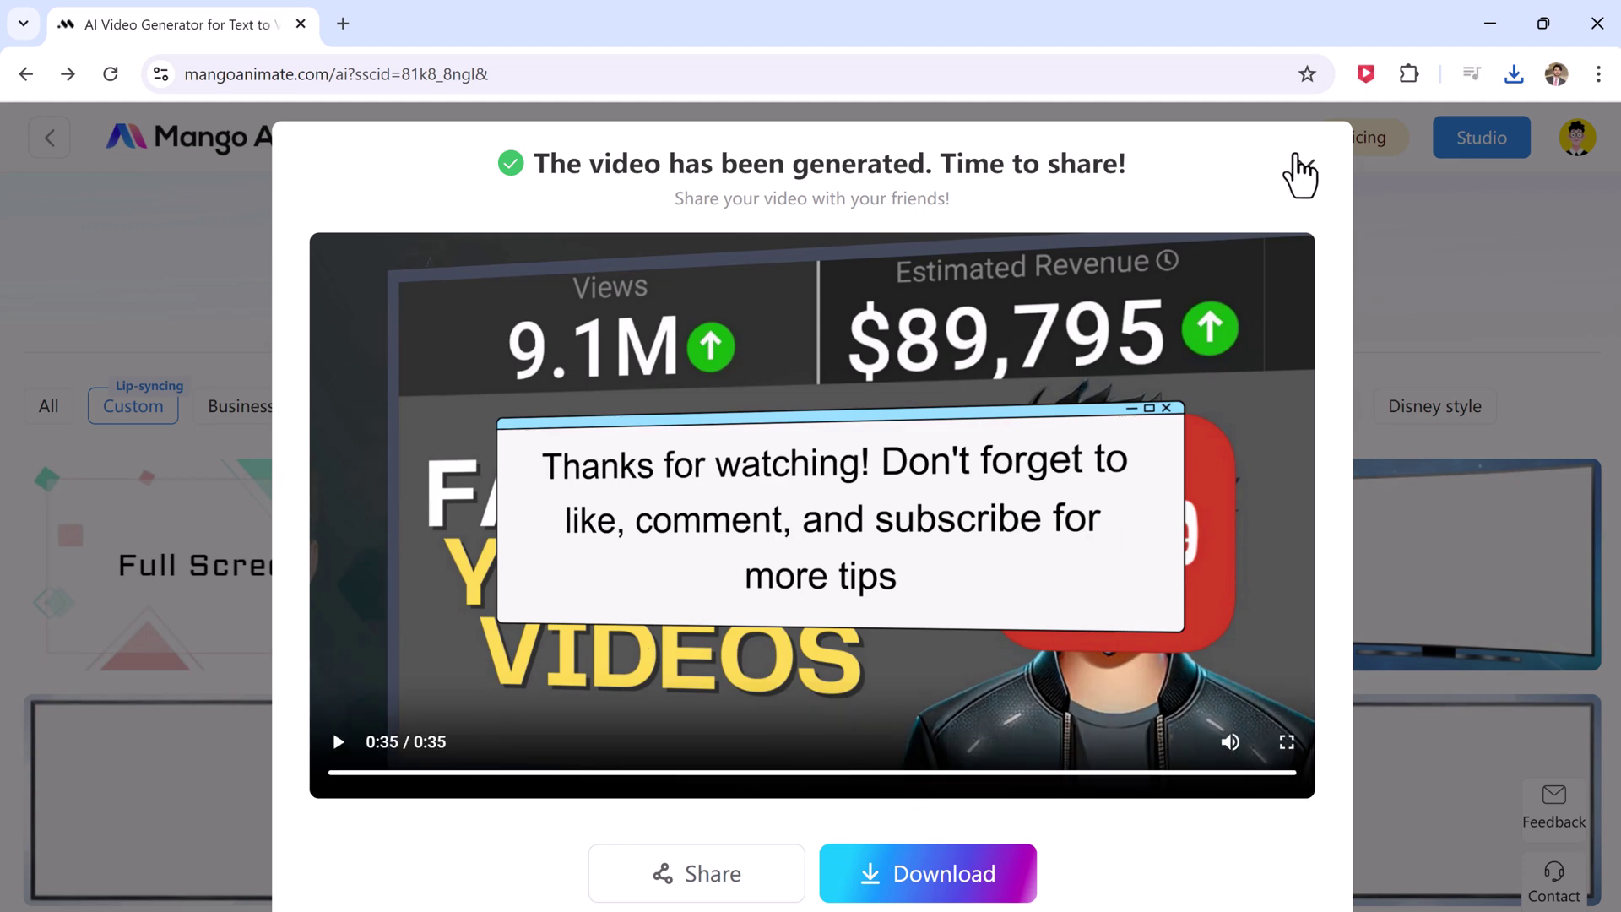
Step: Close the finished video preview and switch to the Talking Head Video templates
click(1305, 169)
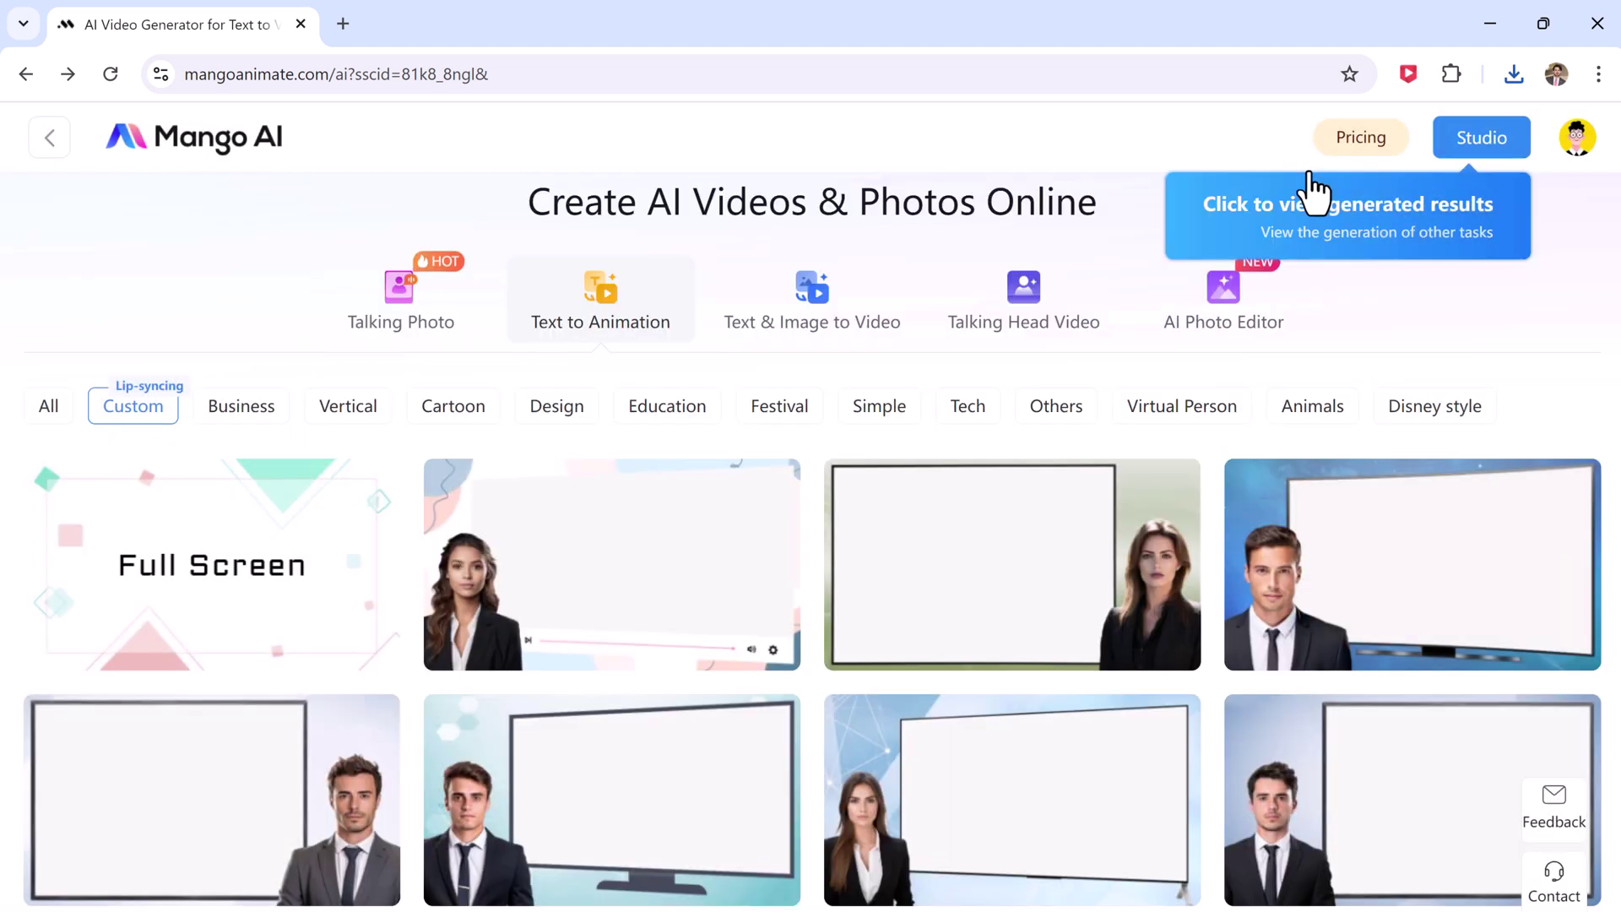
scroll(1005, 464, up, 1)
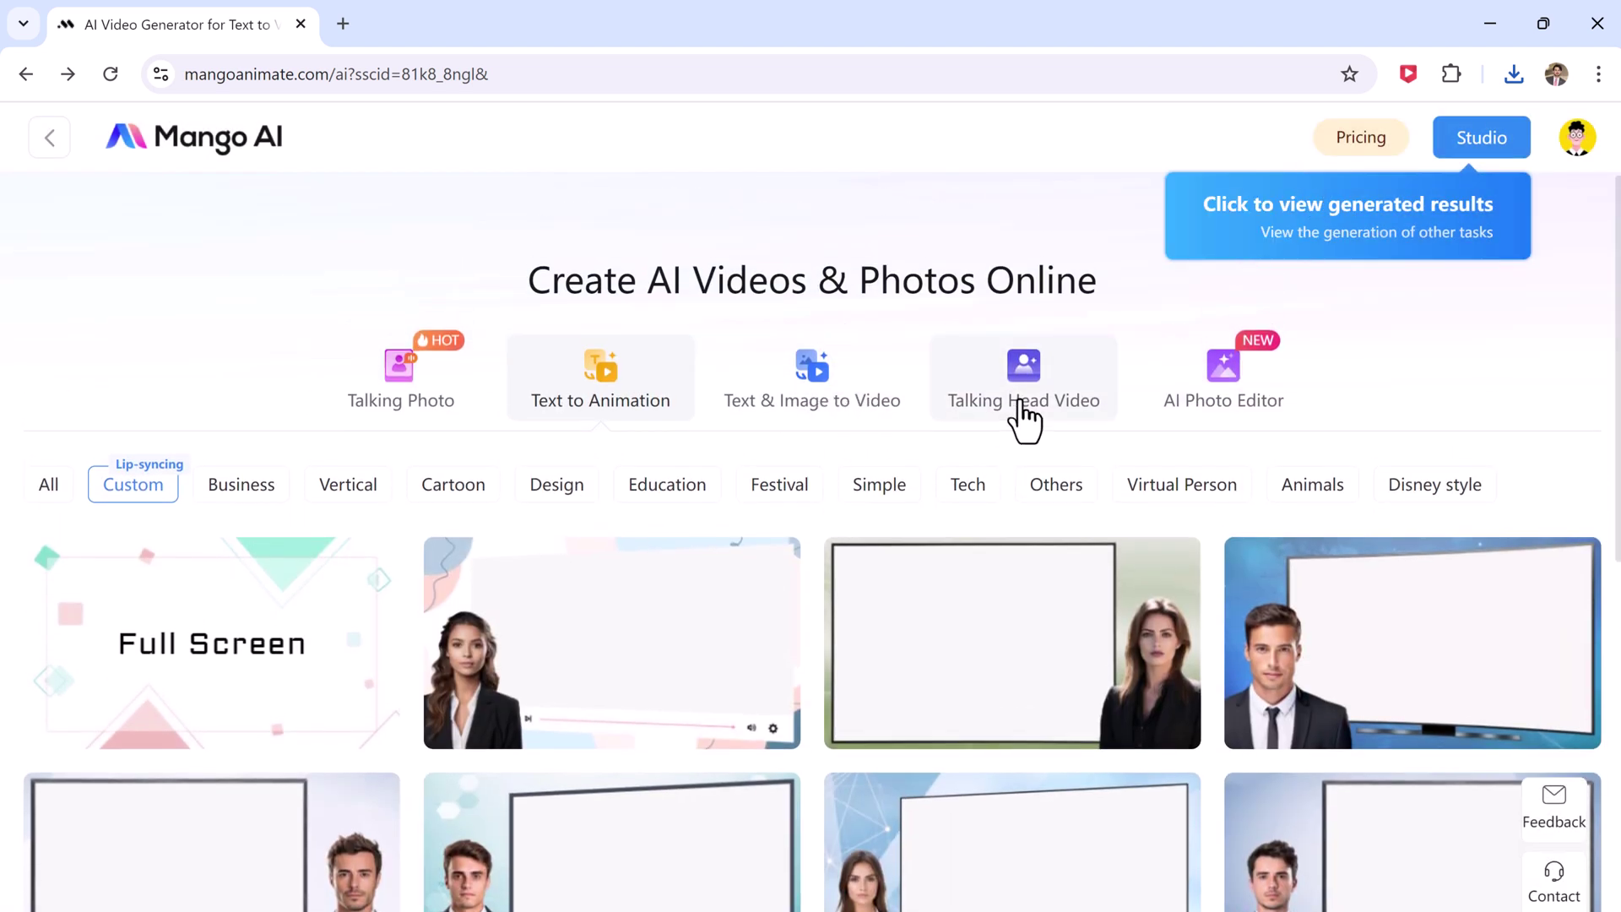
click(1093, 427)
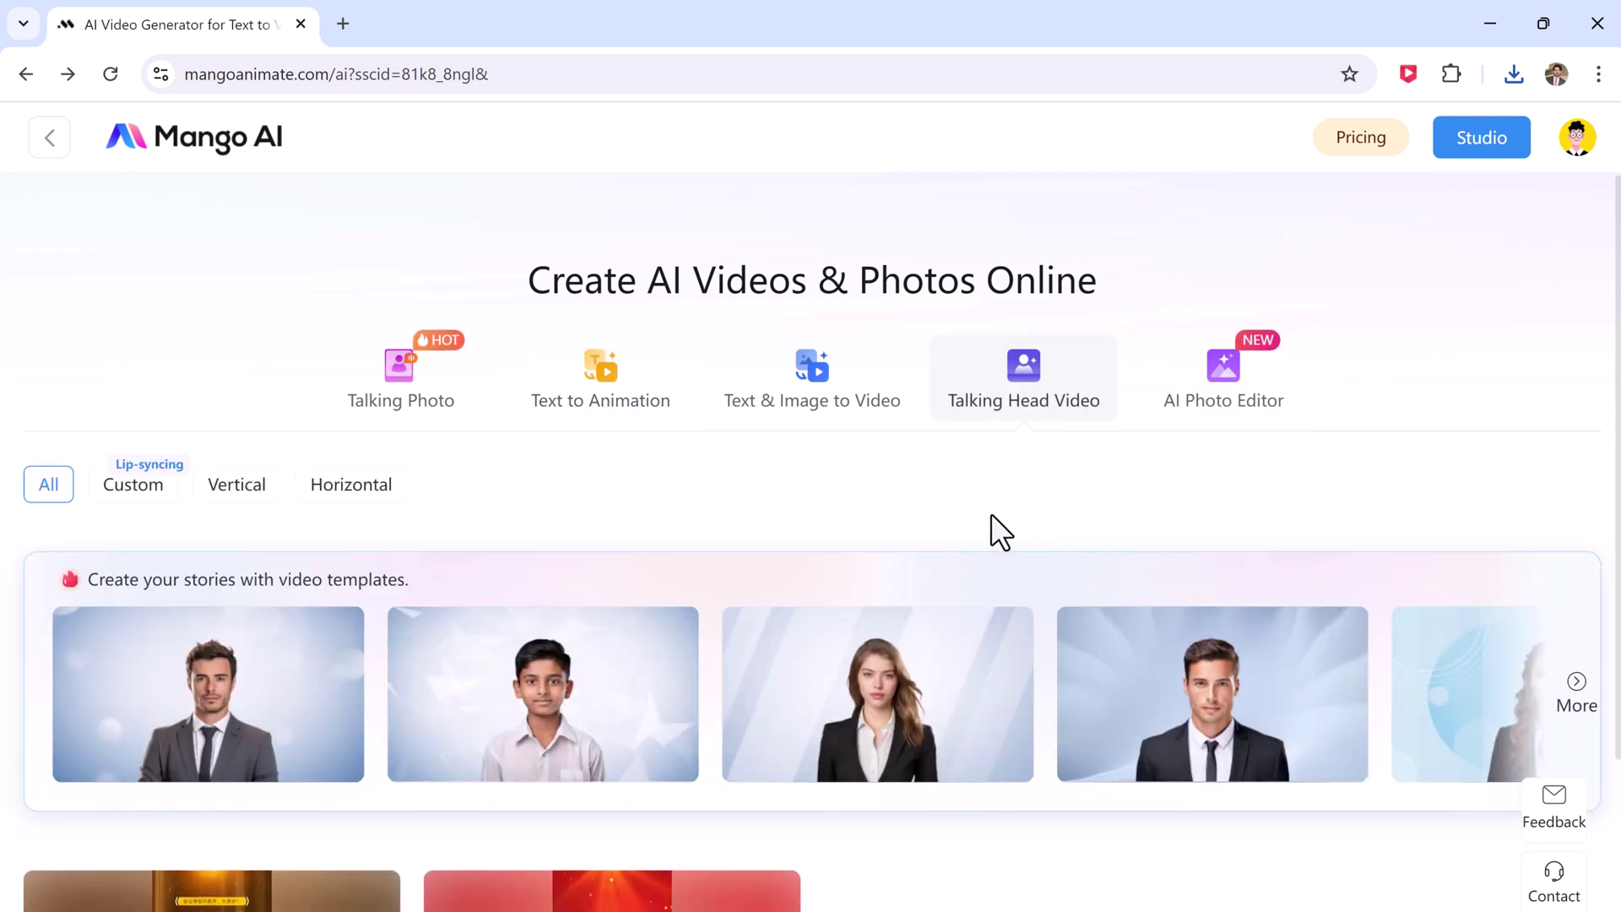
scroll(991, 515, down, 3)
scroll(906, 649, up, 2)
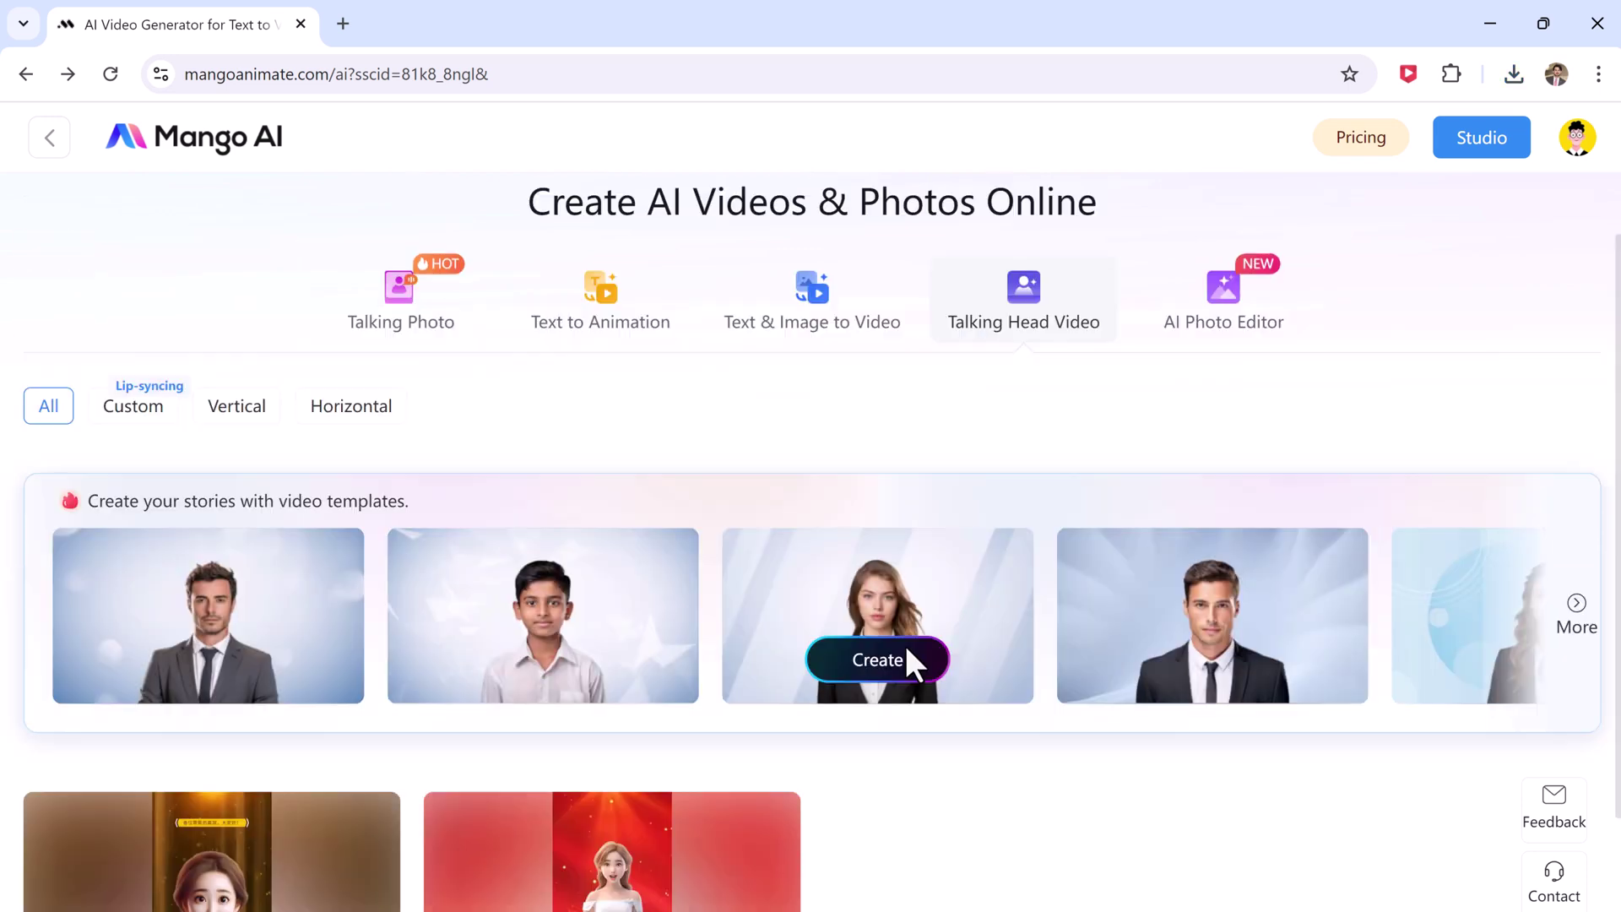
Step: Start from the woman-in-blazer template, set Nicole as narrator, and generate the talking-head video
click(907, 665)
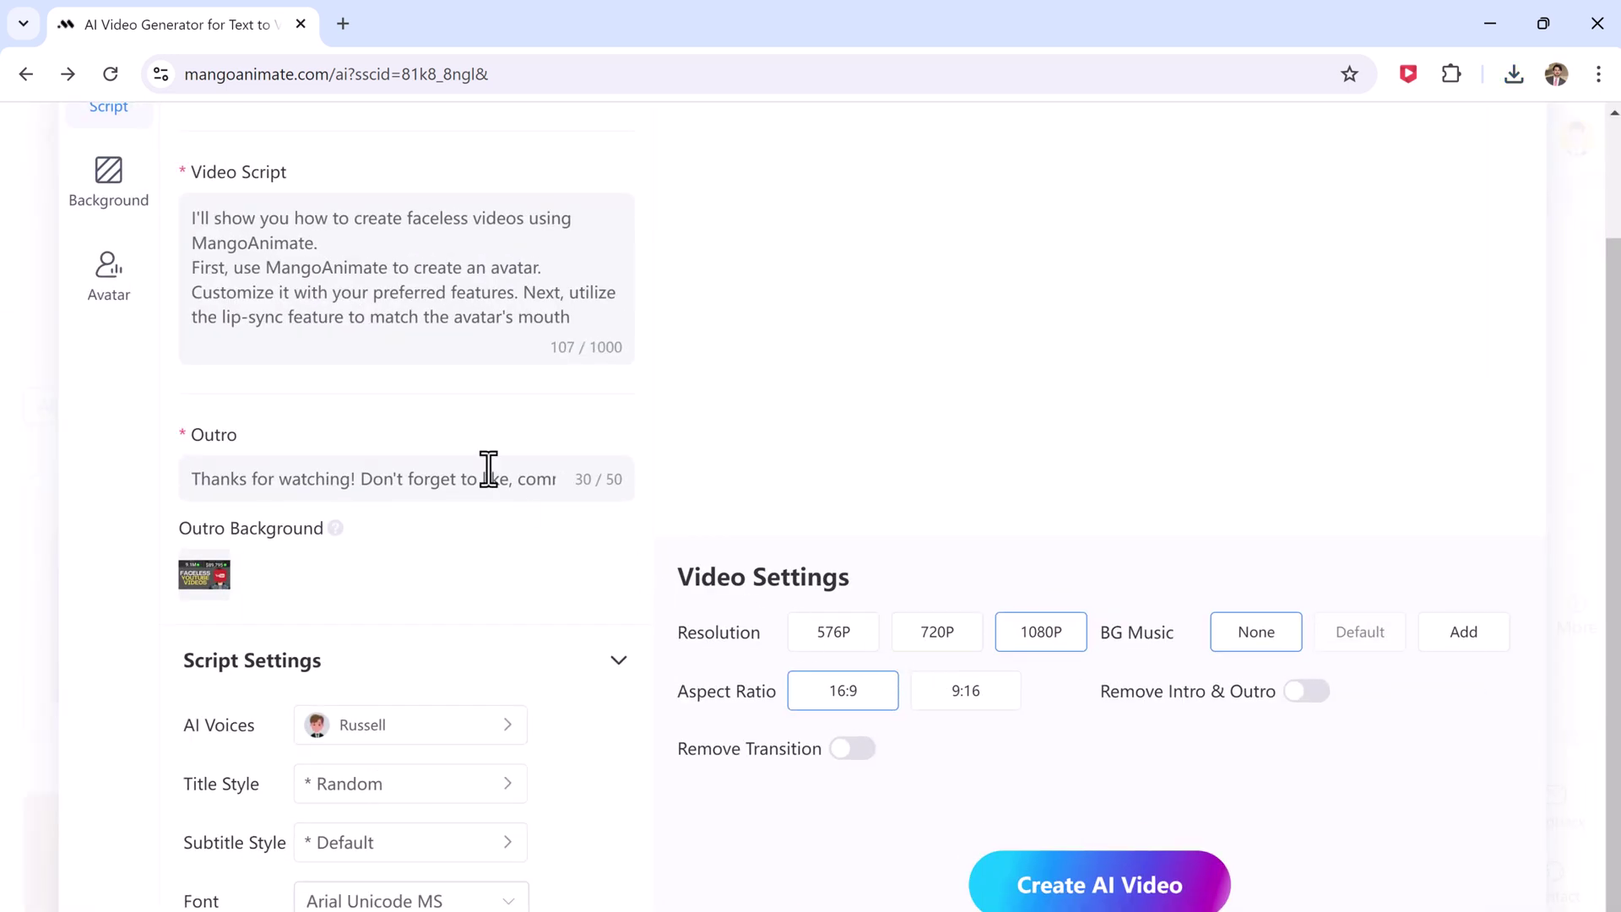
scroll(1034, 466, up, 1)
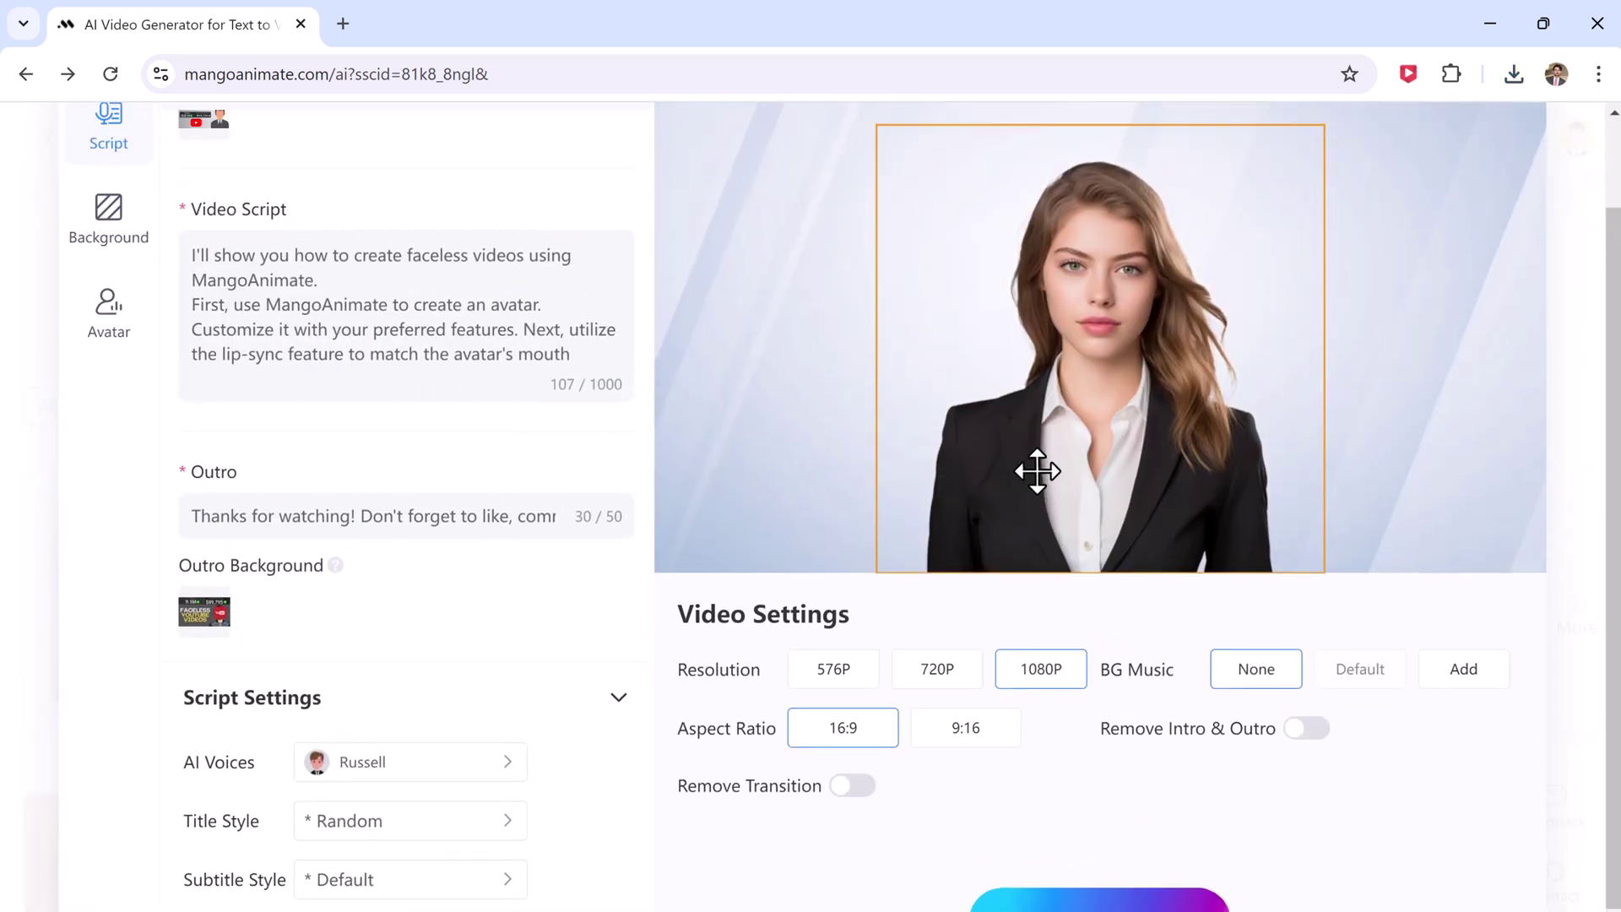
scroll(1037, 471, up, 2)
scroll(333, 327, up, 1)
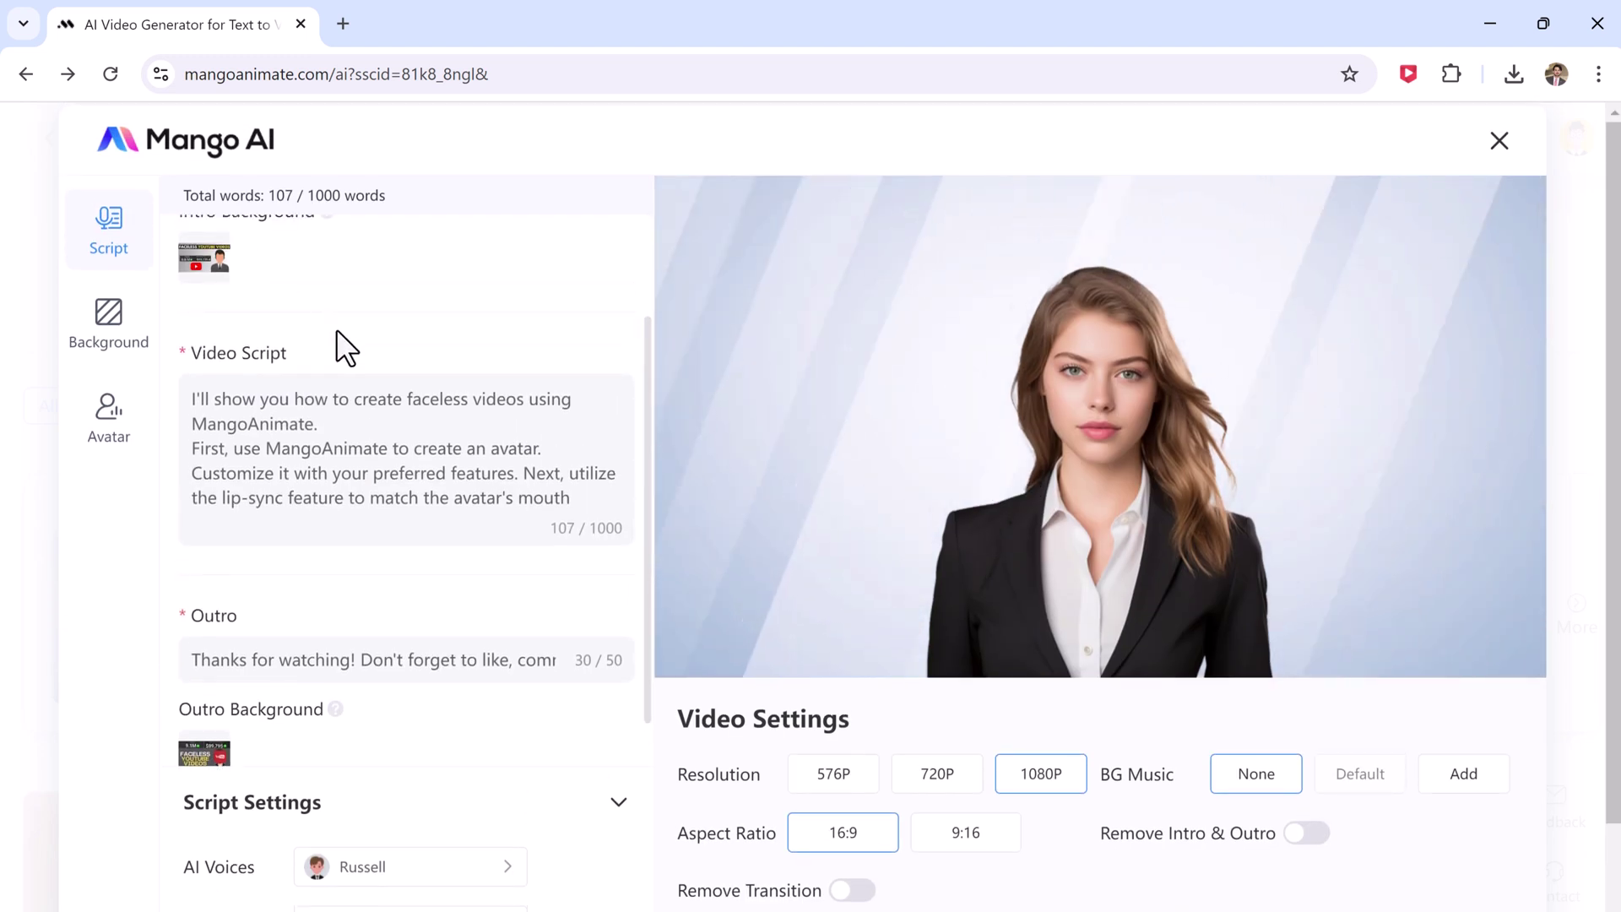
scroll(336, 333, up, 1)
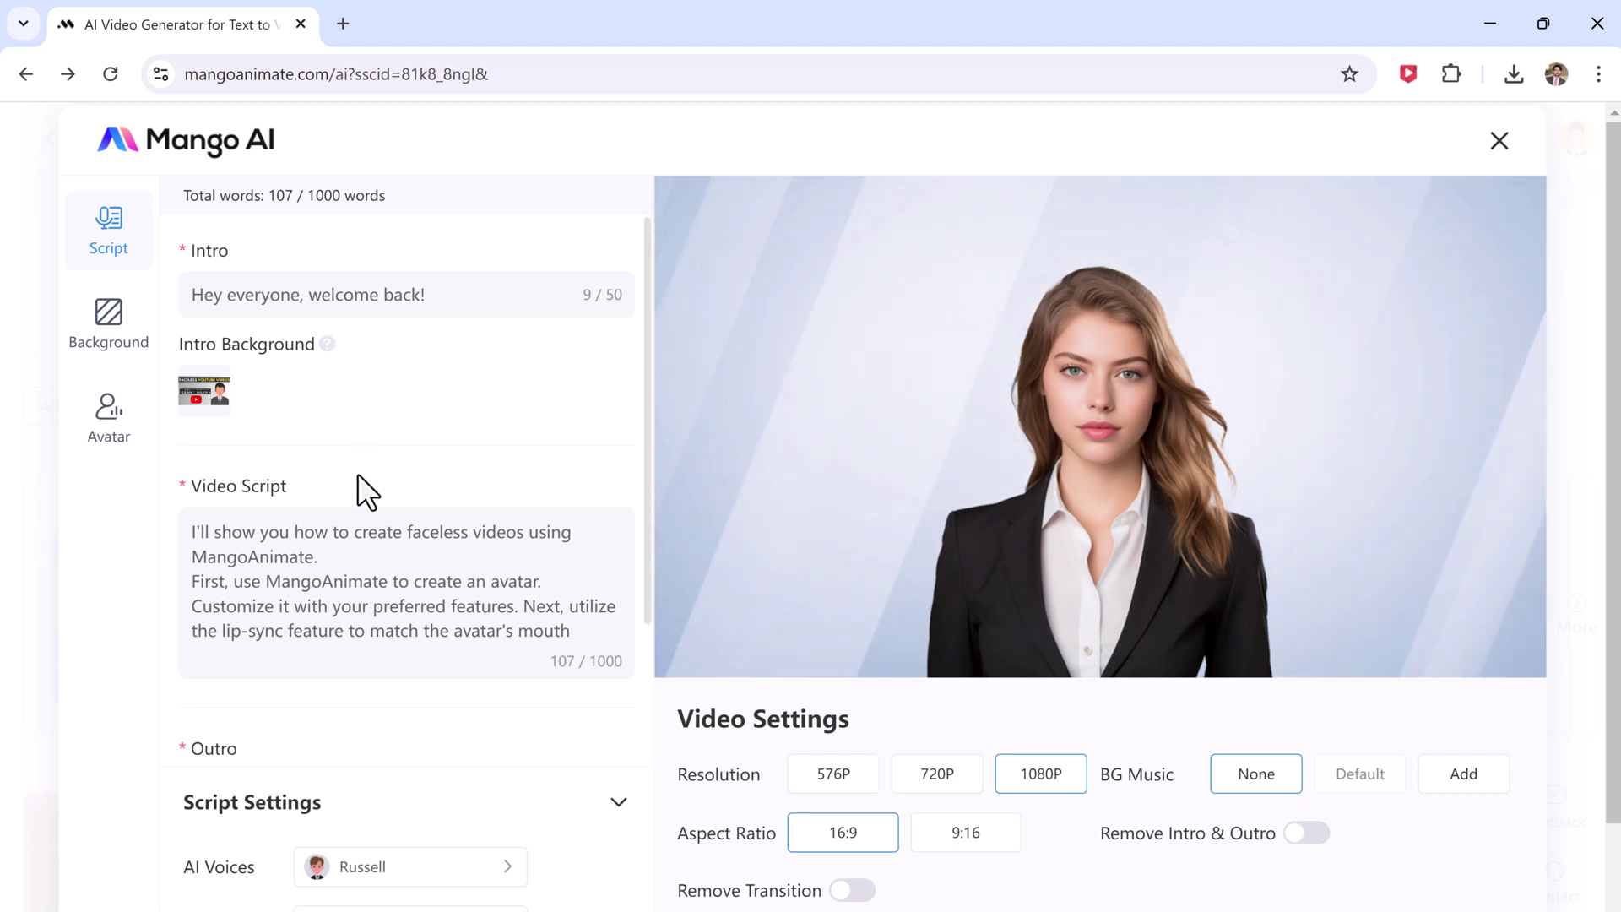
scroll(358, 472, down, 2)
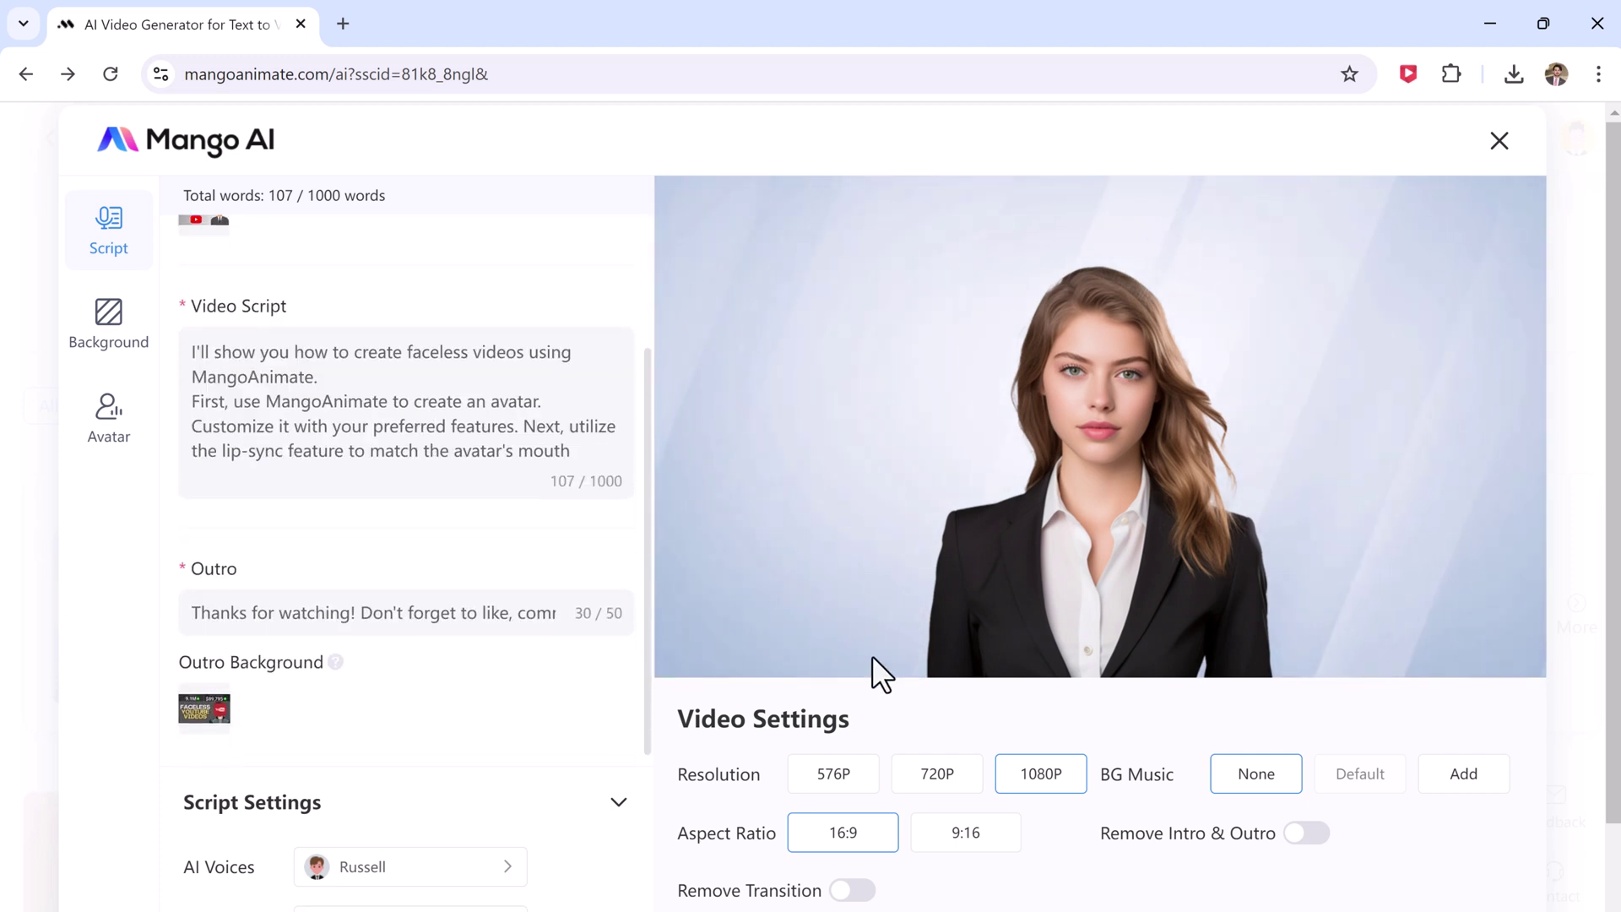
scroll(911, 672, down, 2)
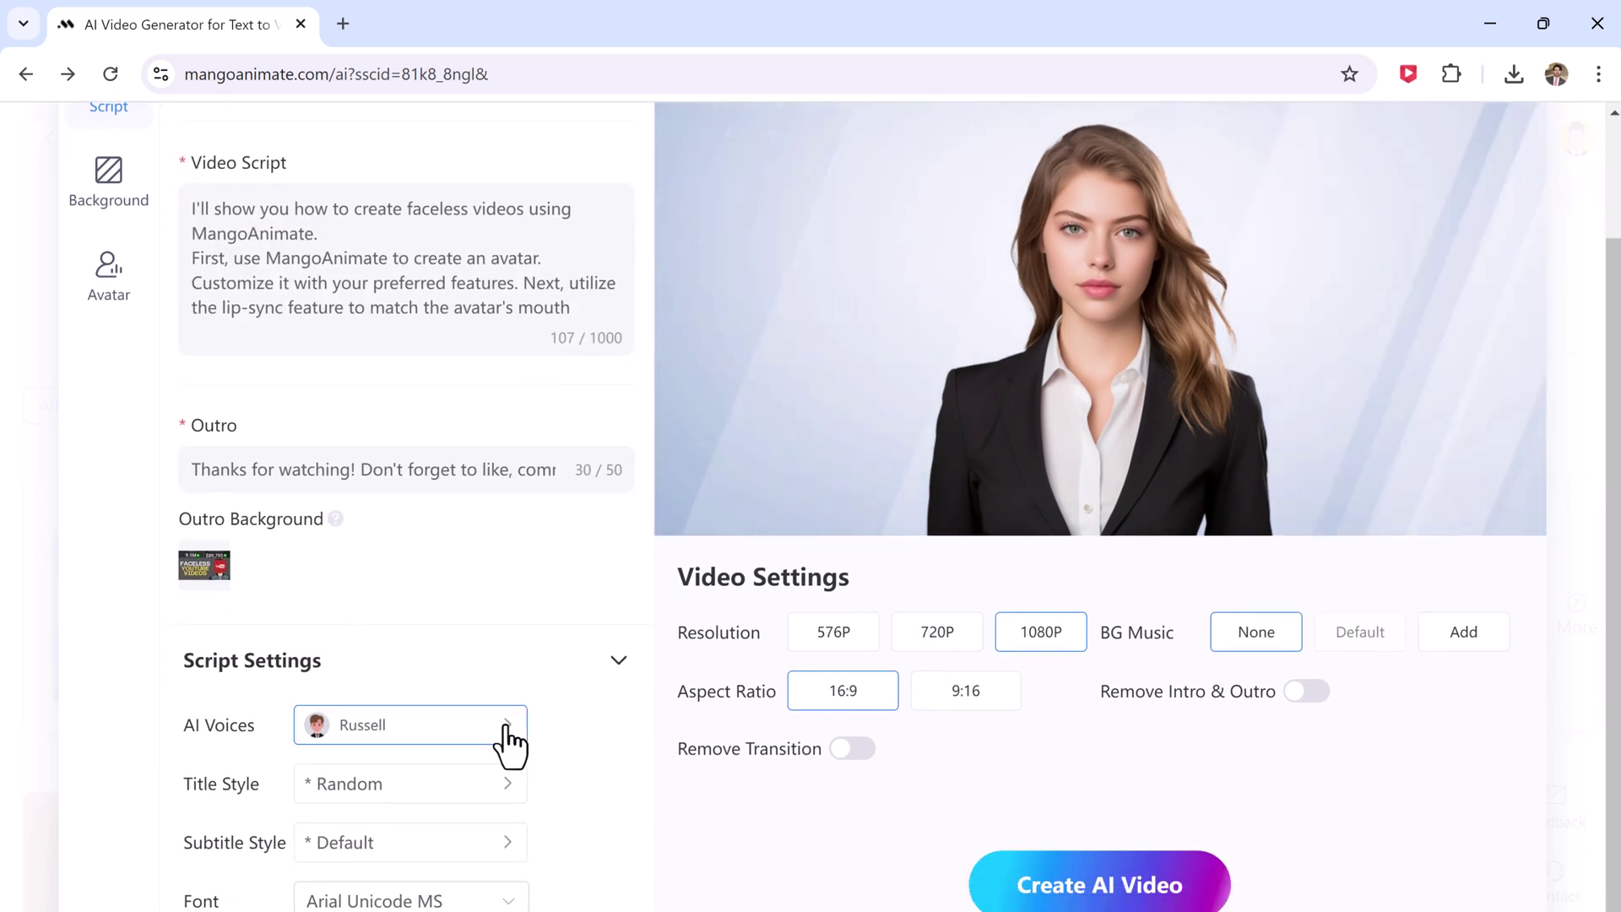
click(506, 728)
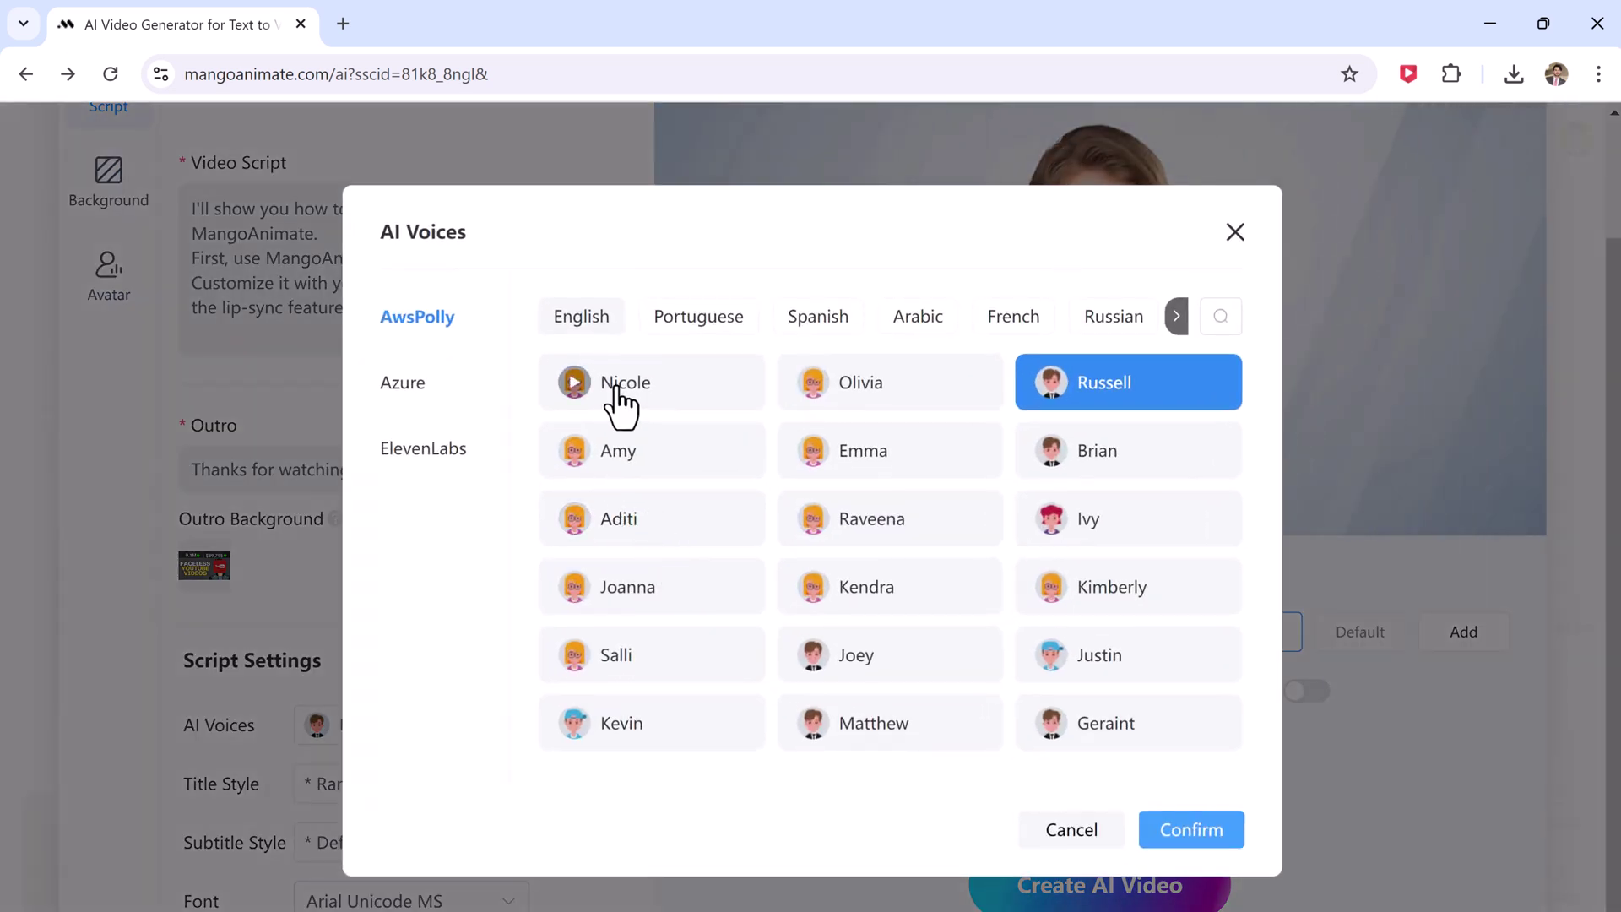
click(620, 396)
click(1213, 841)
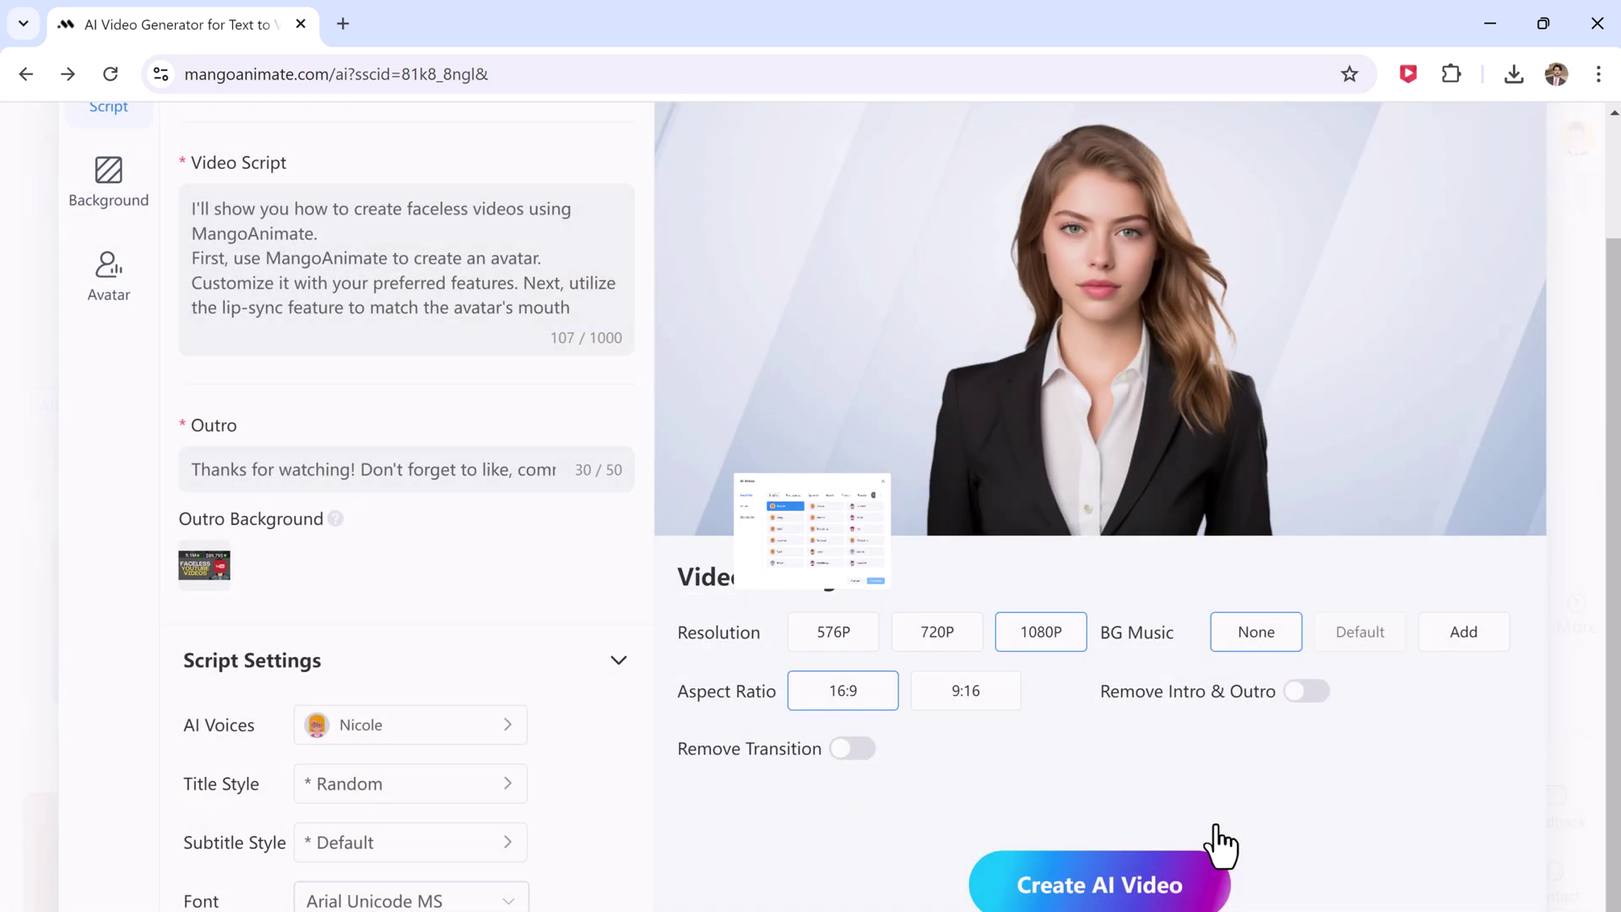
click(1169, 863)
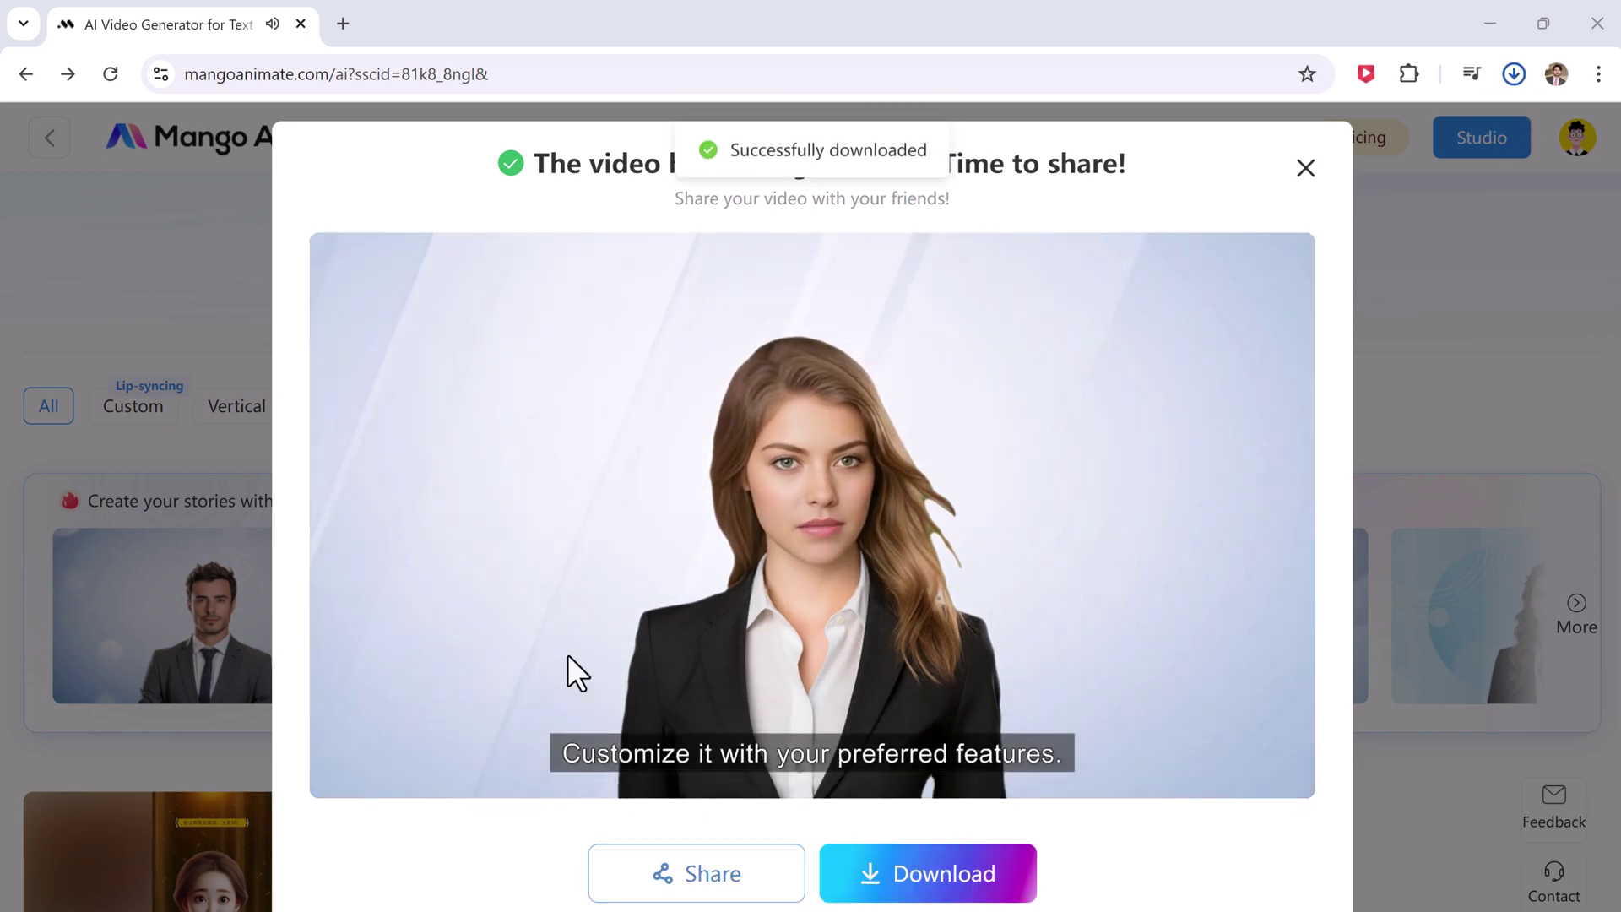
Step: Confirm the talking-head video file appears in Chrome's downloads
click(1515, 81)
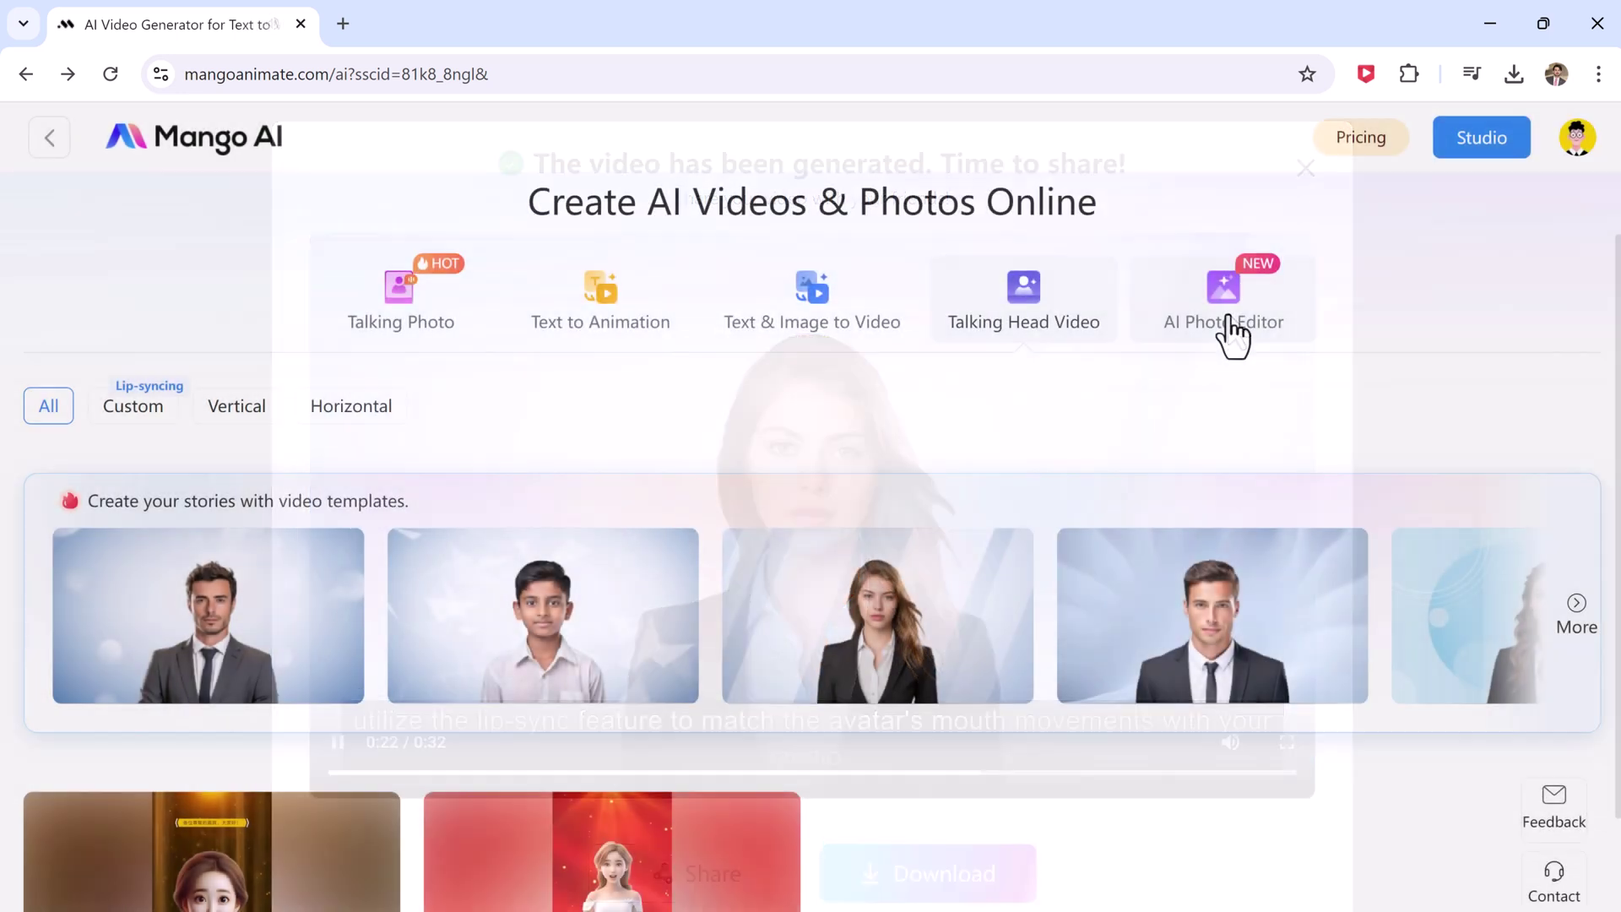
Step: Open the Face Swap card from the AI Photo Editor tools
click(1223, 322)
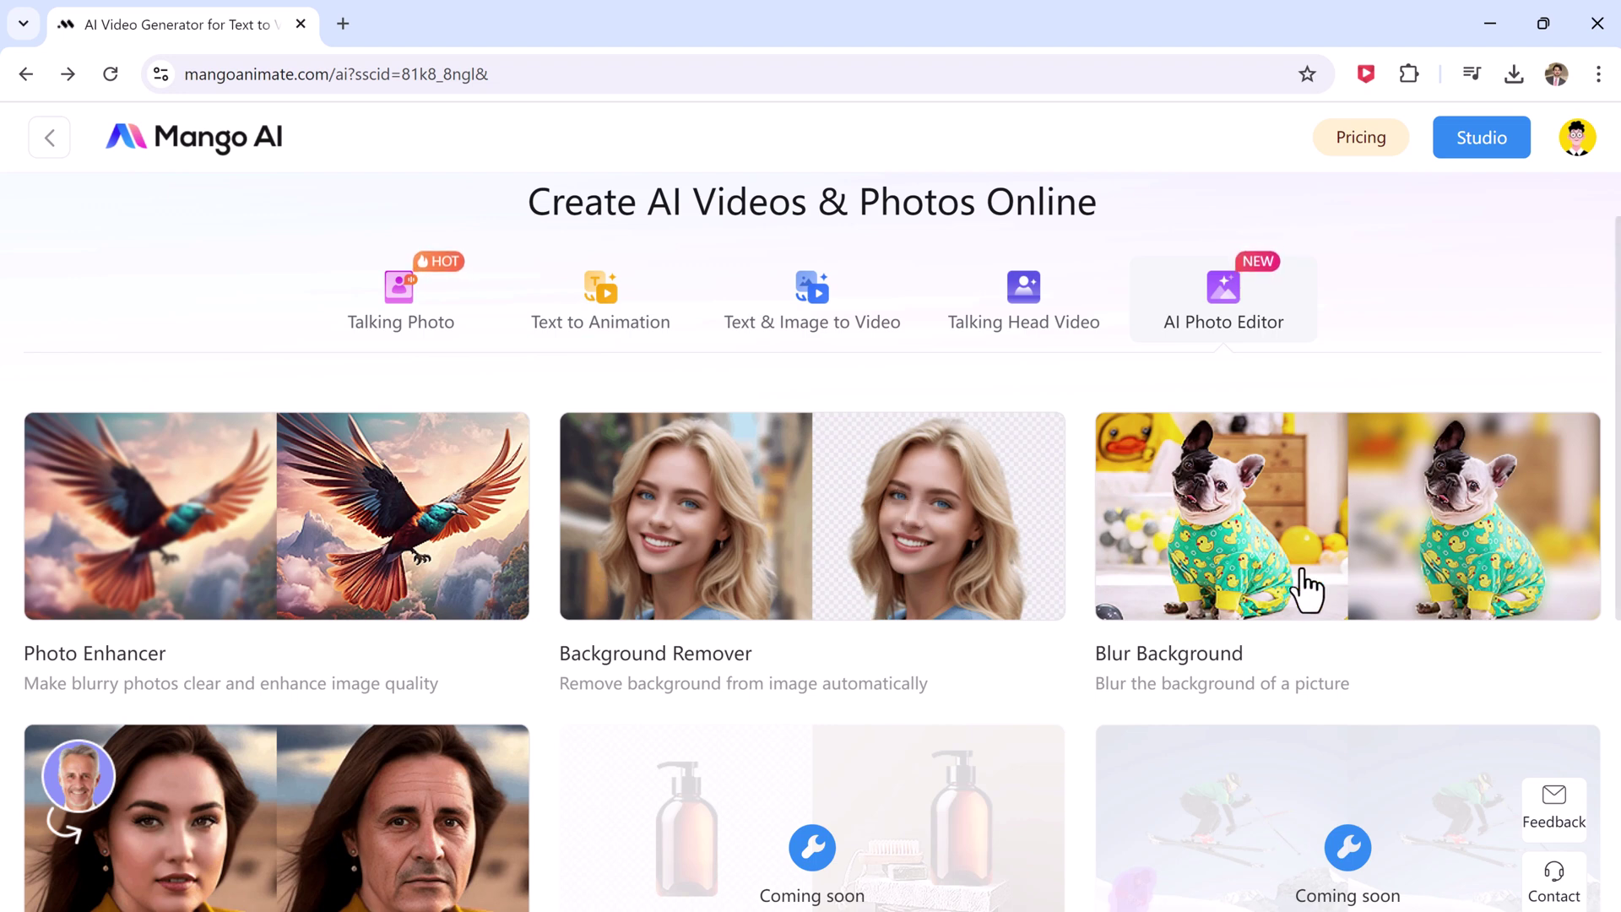
scroll(1305, 589, down, 2)
scroll(713, 655, up, 1)
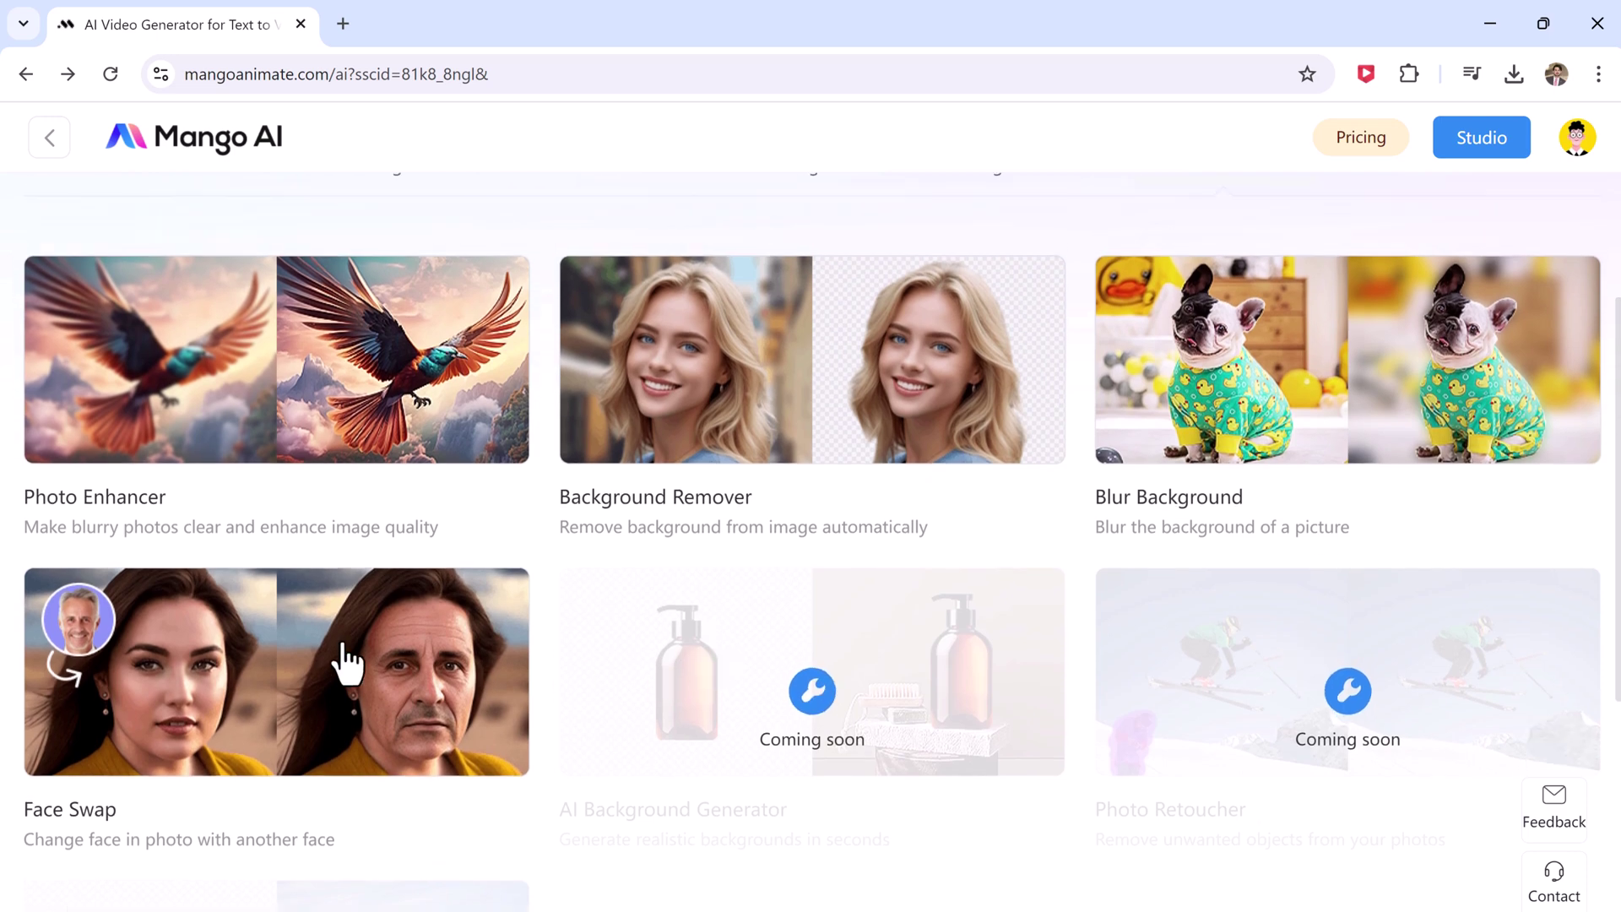
scroll(299, 775, up, 1)
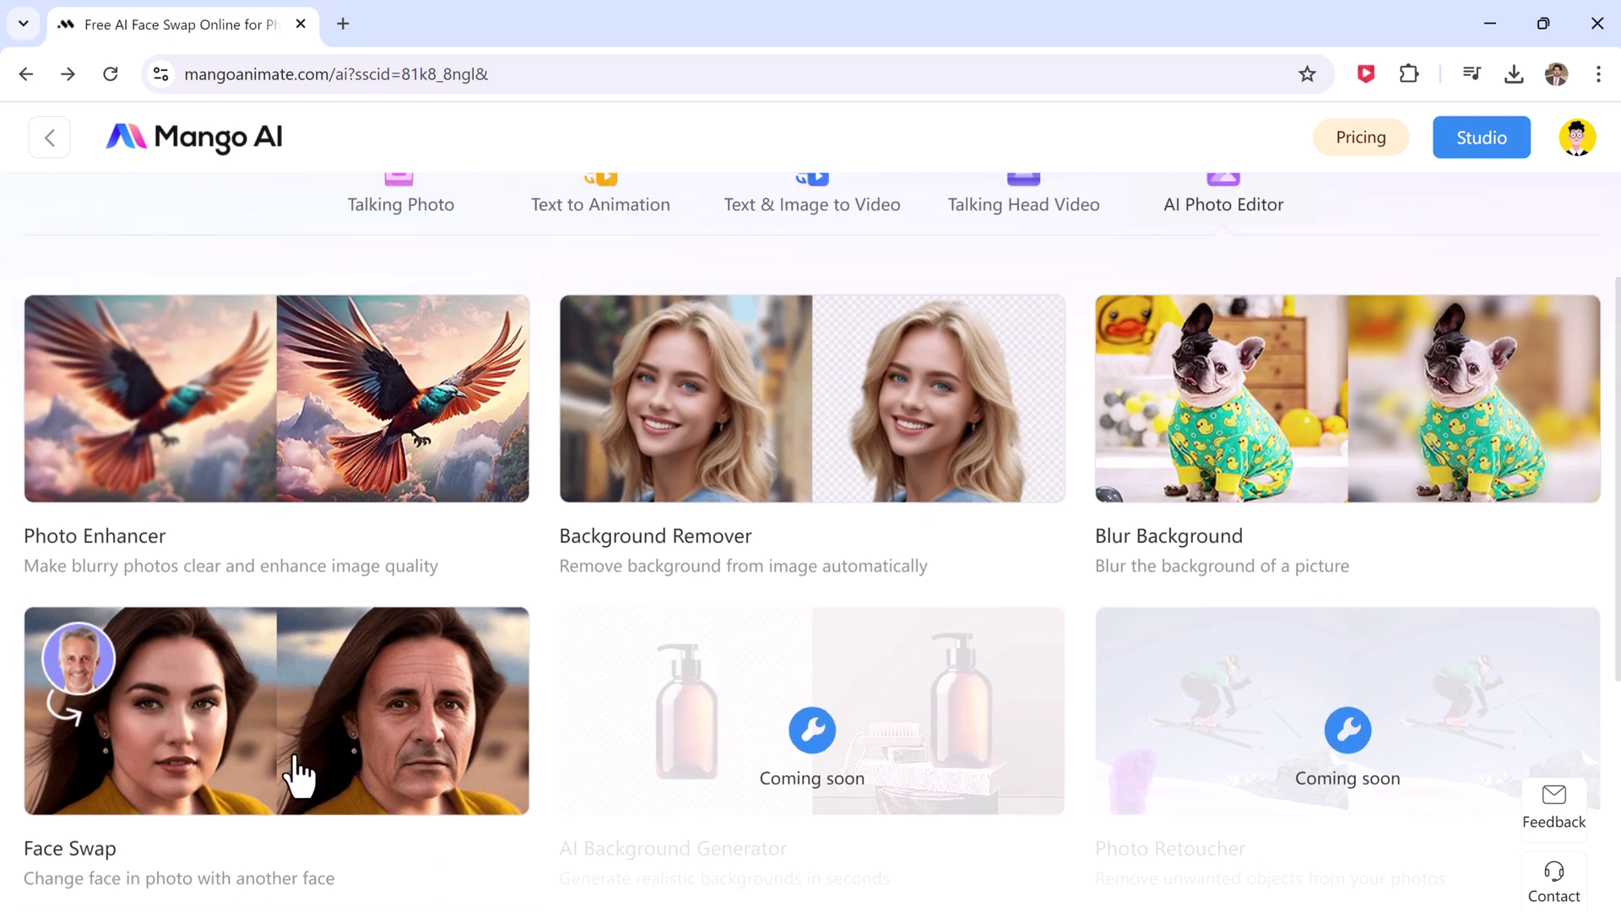
click(298, 775)
mouse_move(1140, 429)
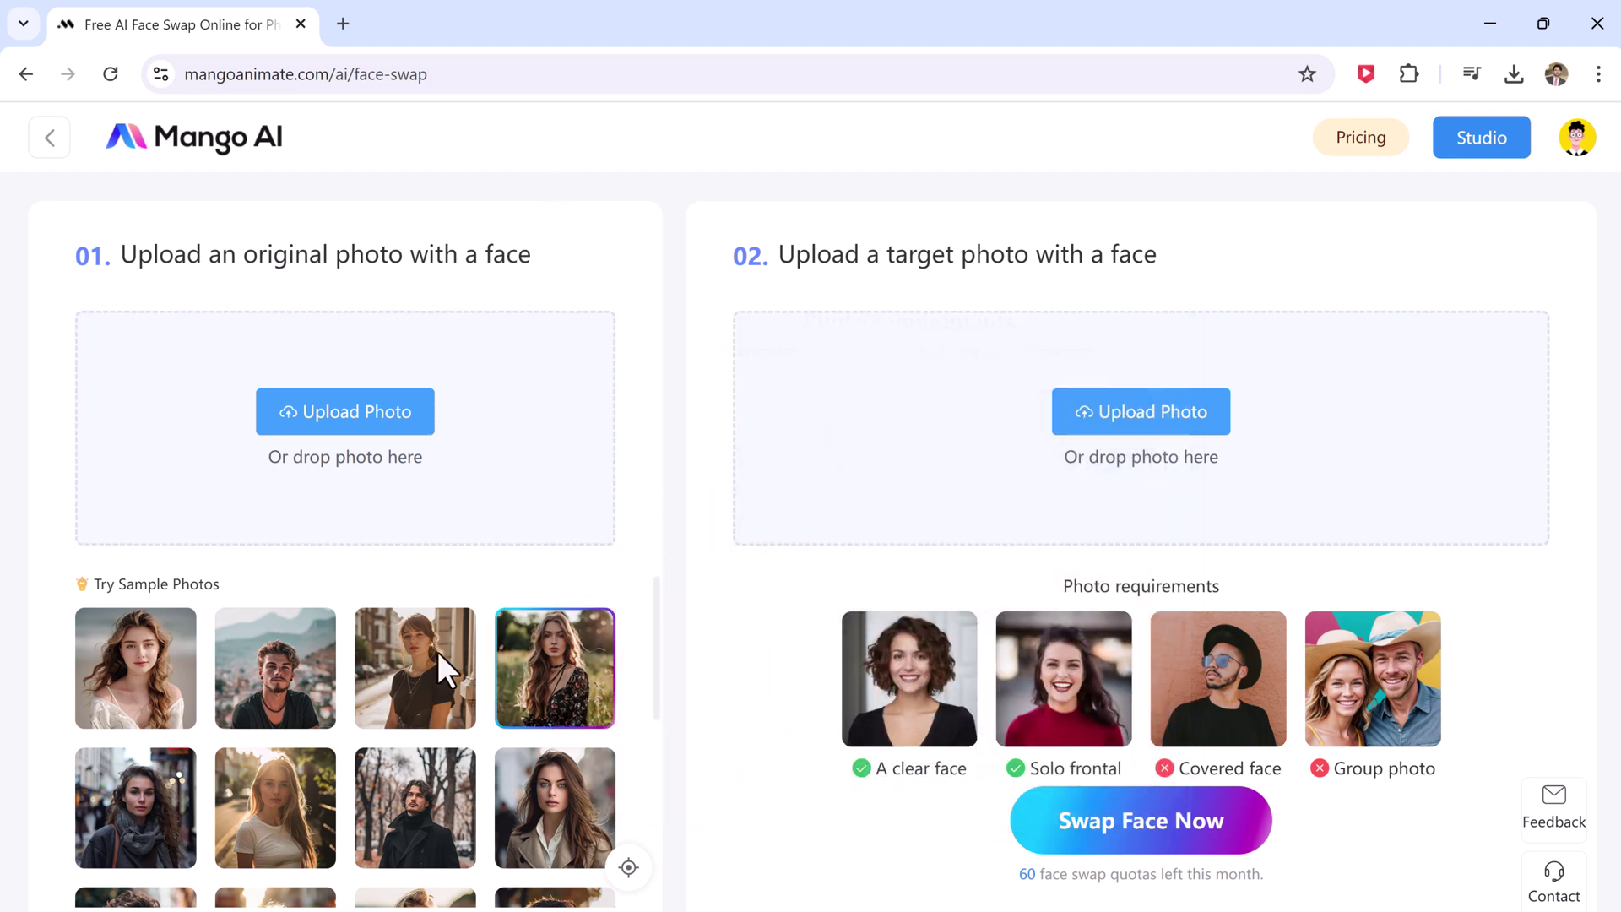
Step: Upload the man's photo as the original and generate the face swap
click(170, 662)
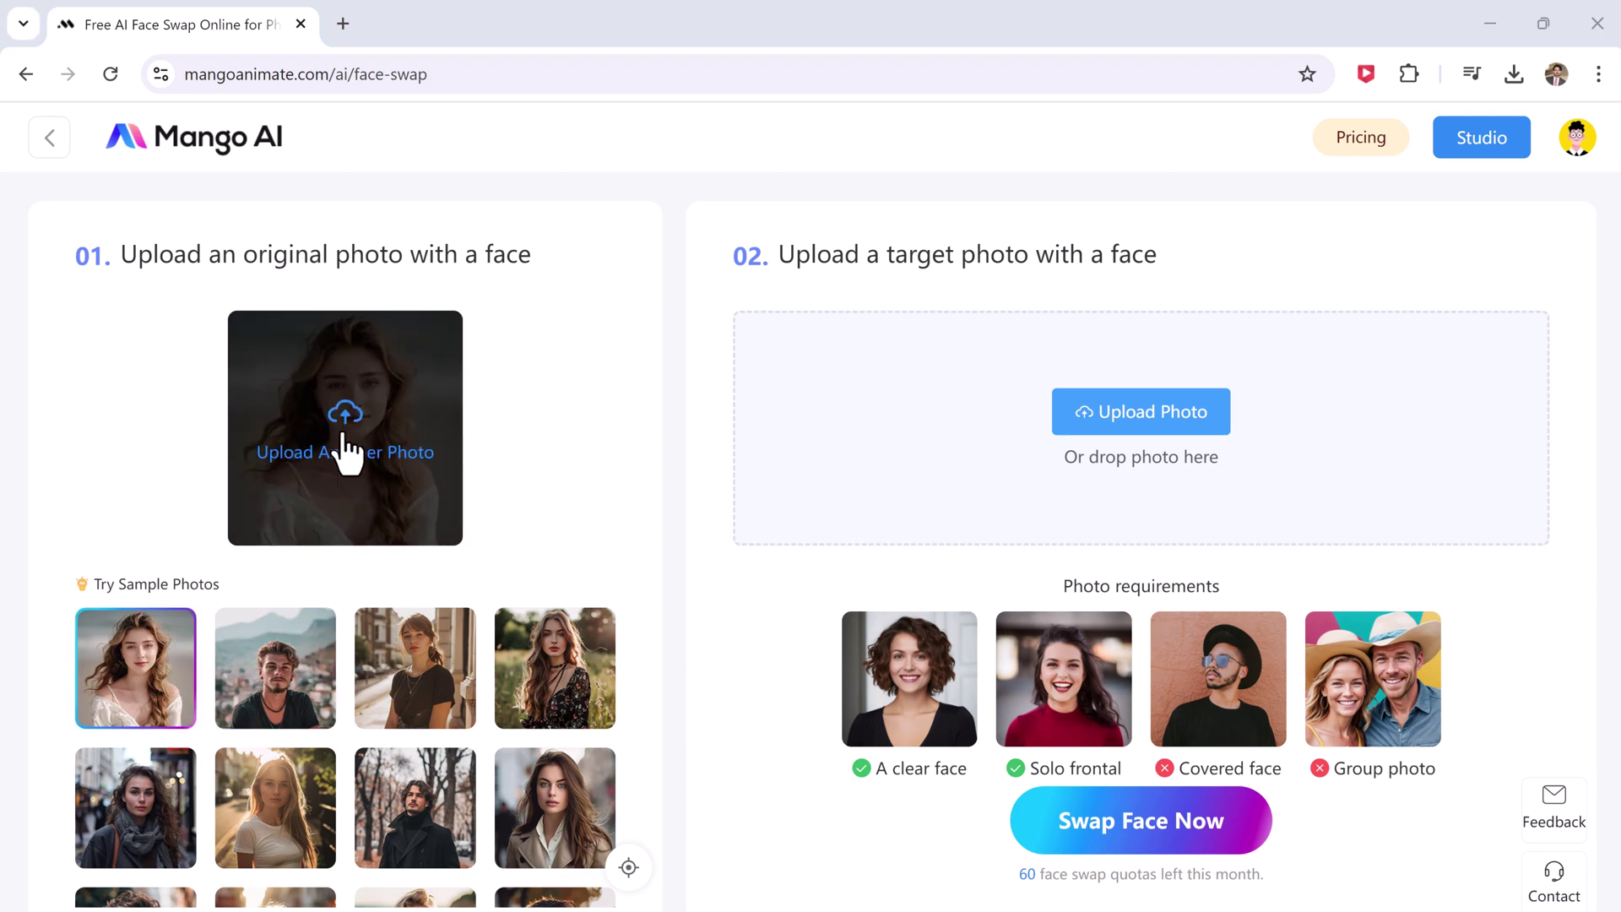
click(344, 450)
double_click(1418, 209)
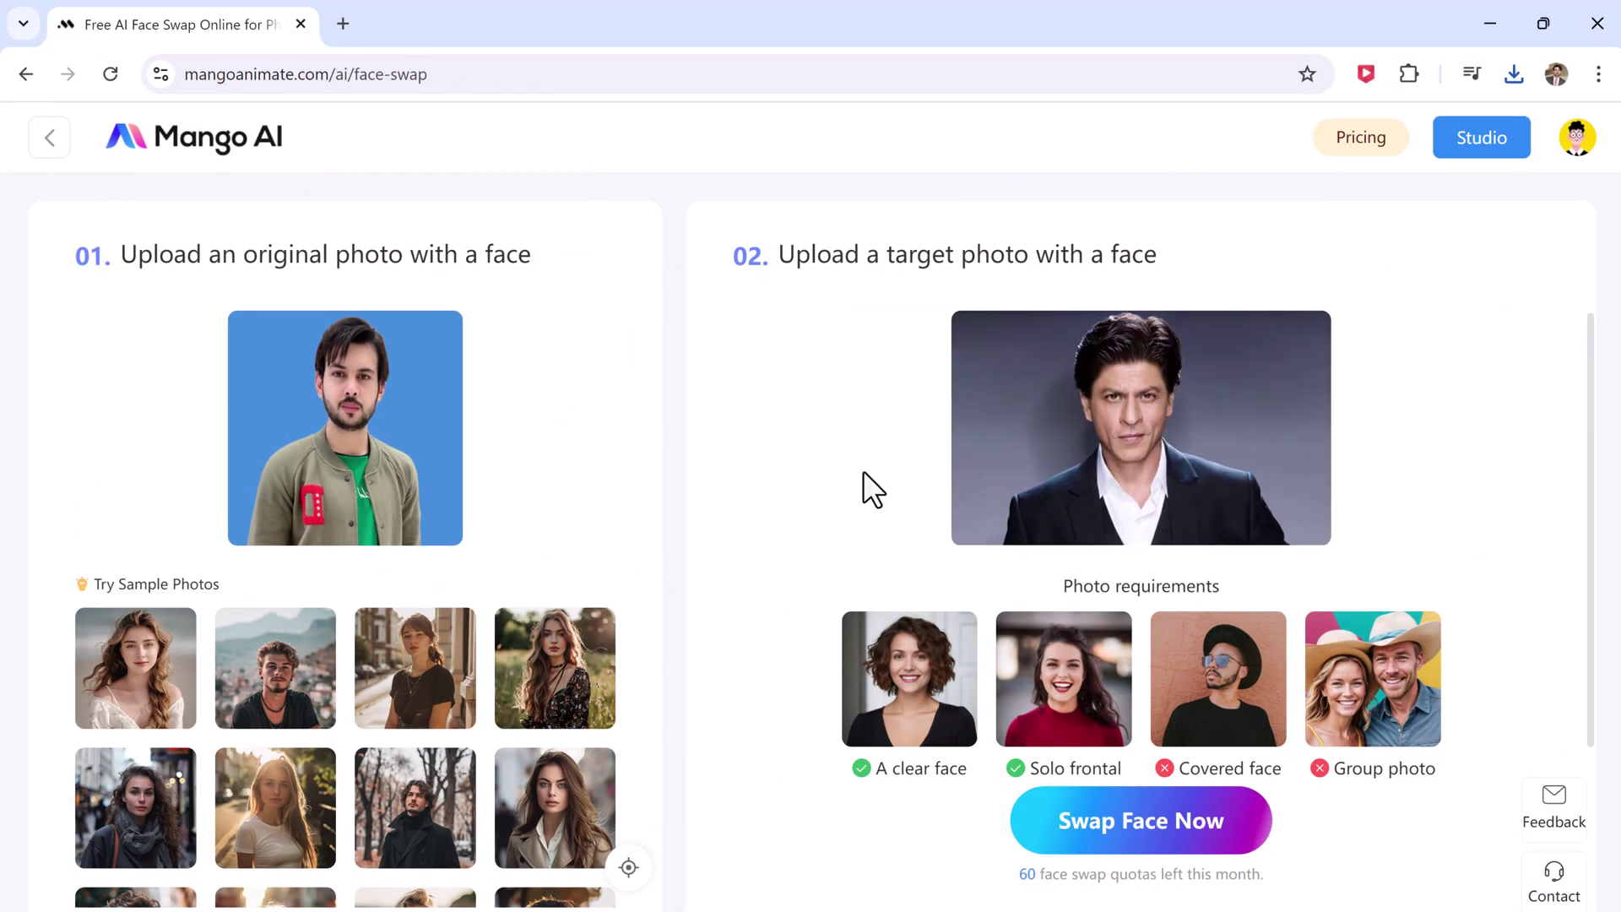
click(1088, 823)
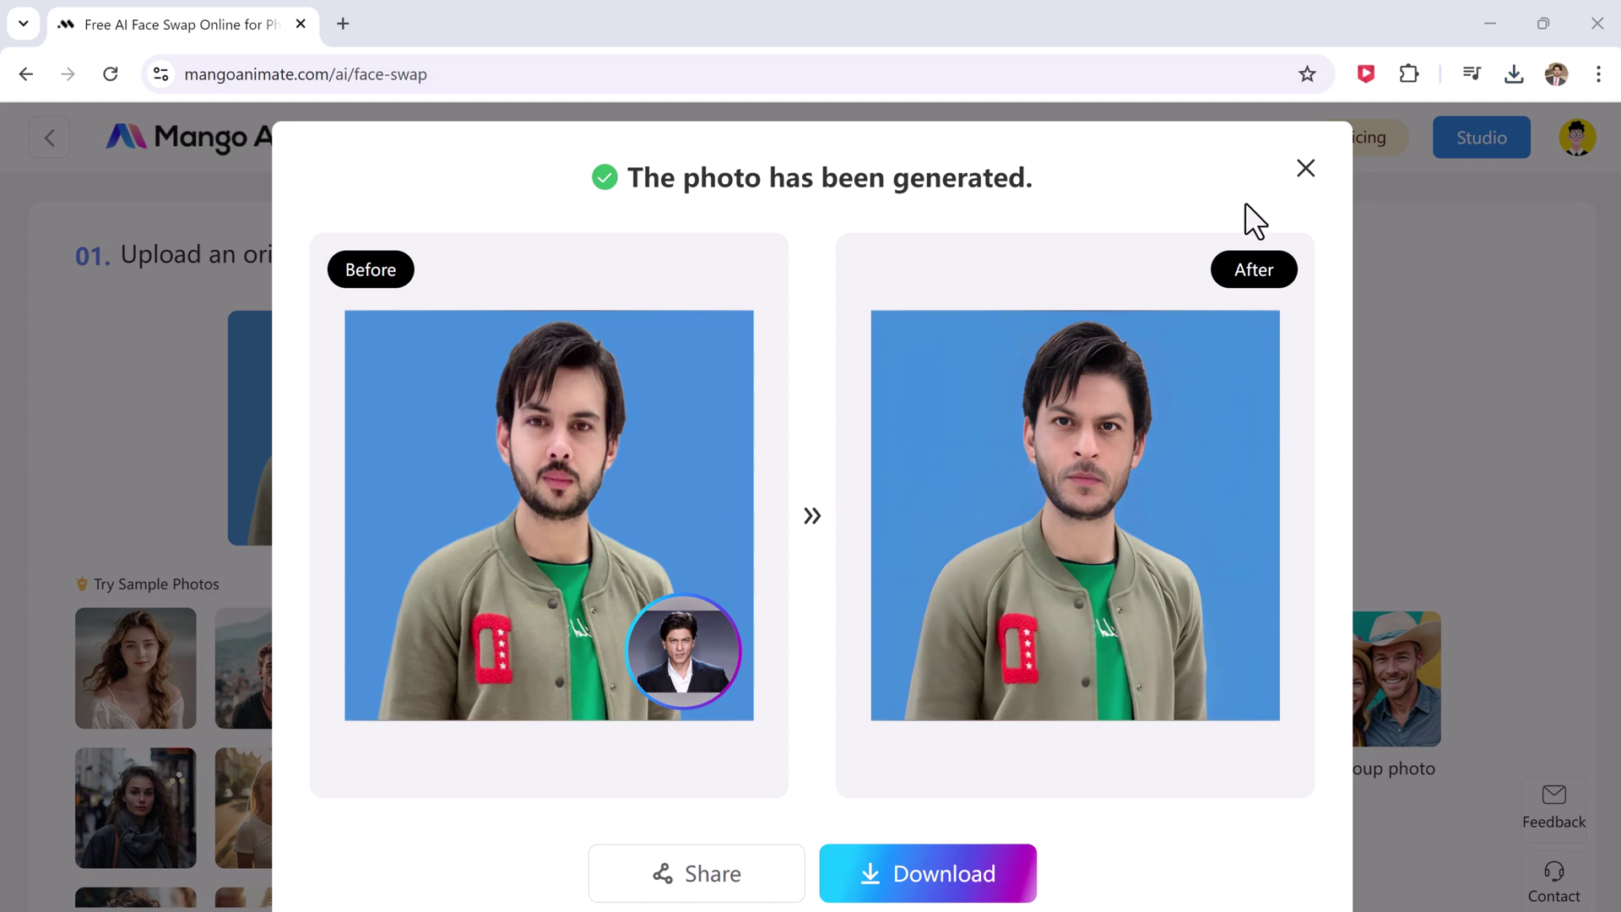
Step: Swap the suited man's face onto the long-haired woman sample, then close the result
click(1306, 172)
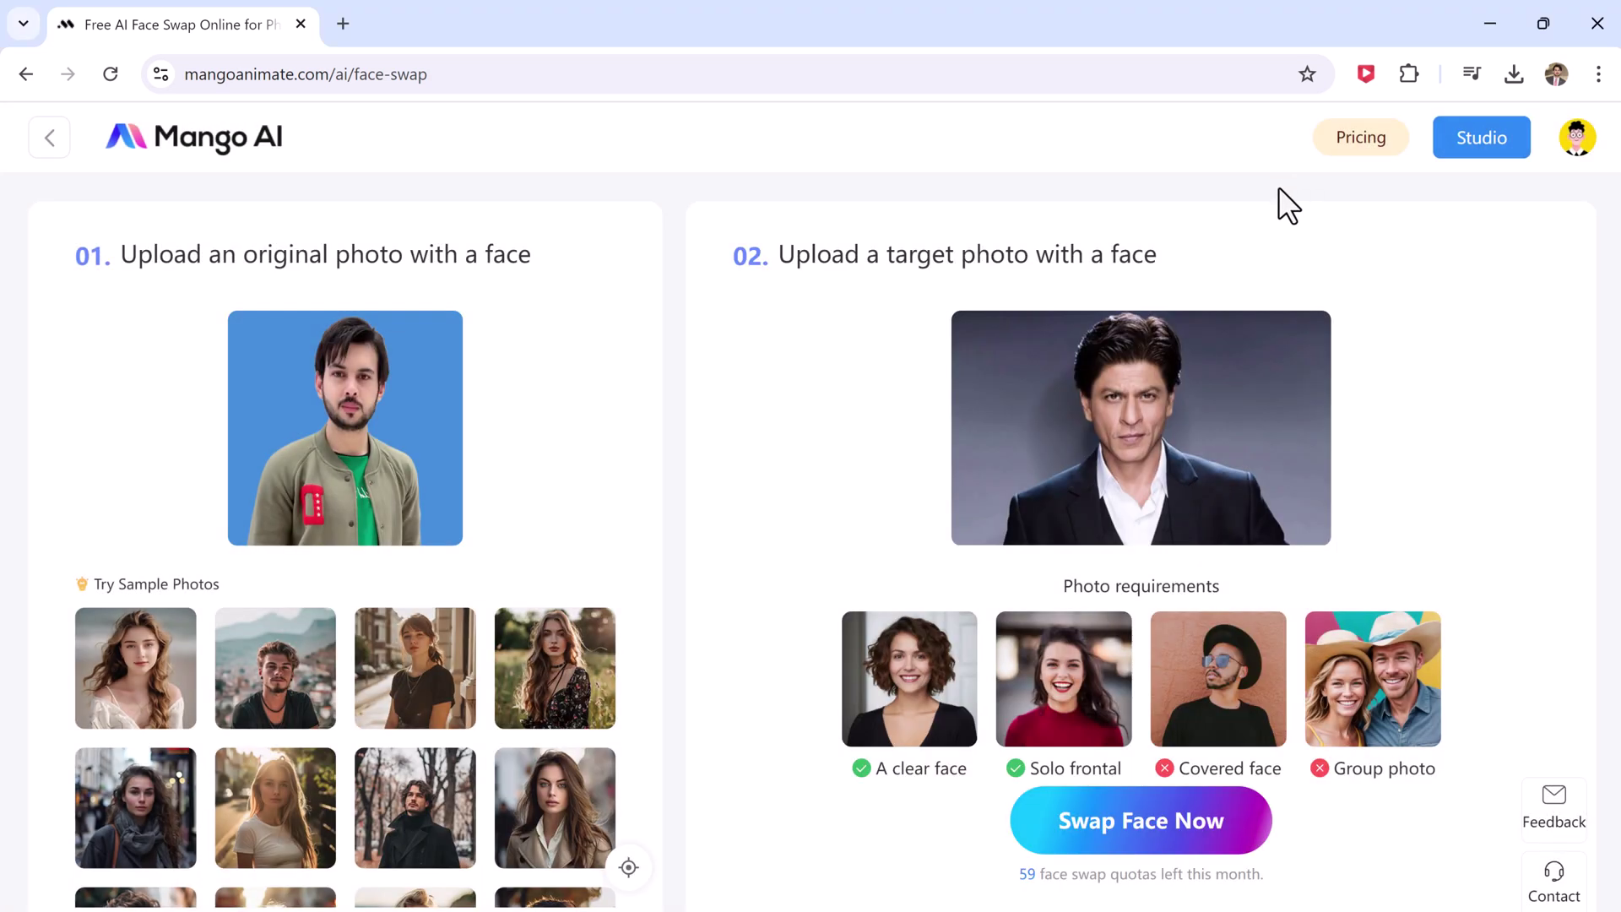
click(158, 706)
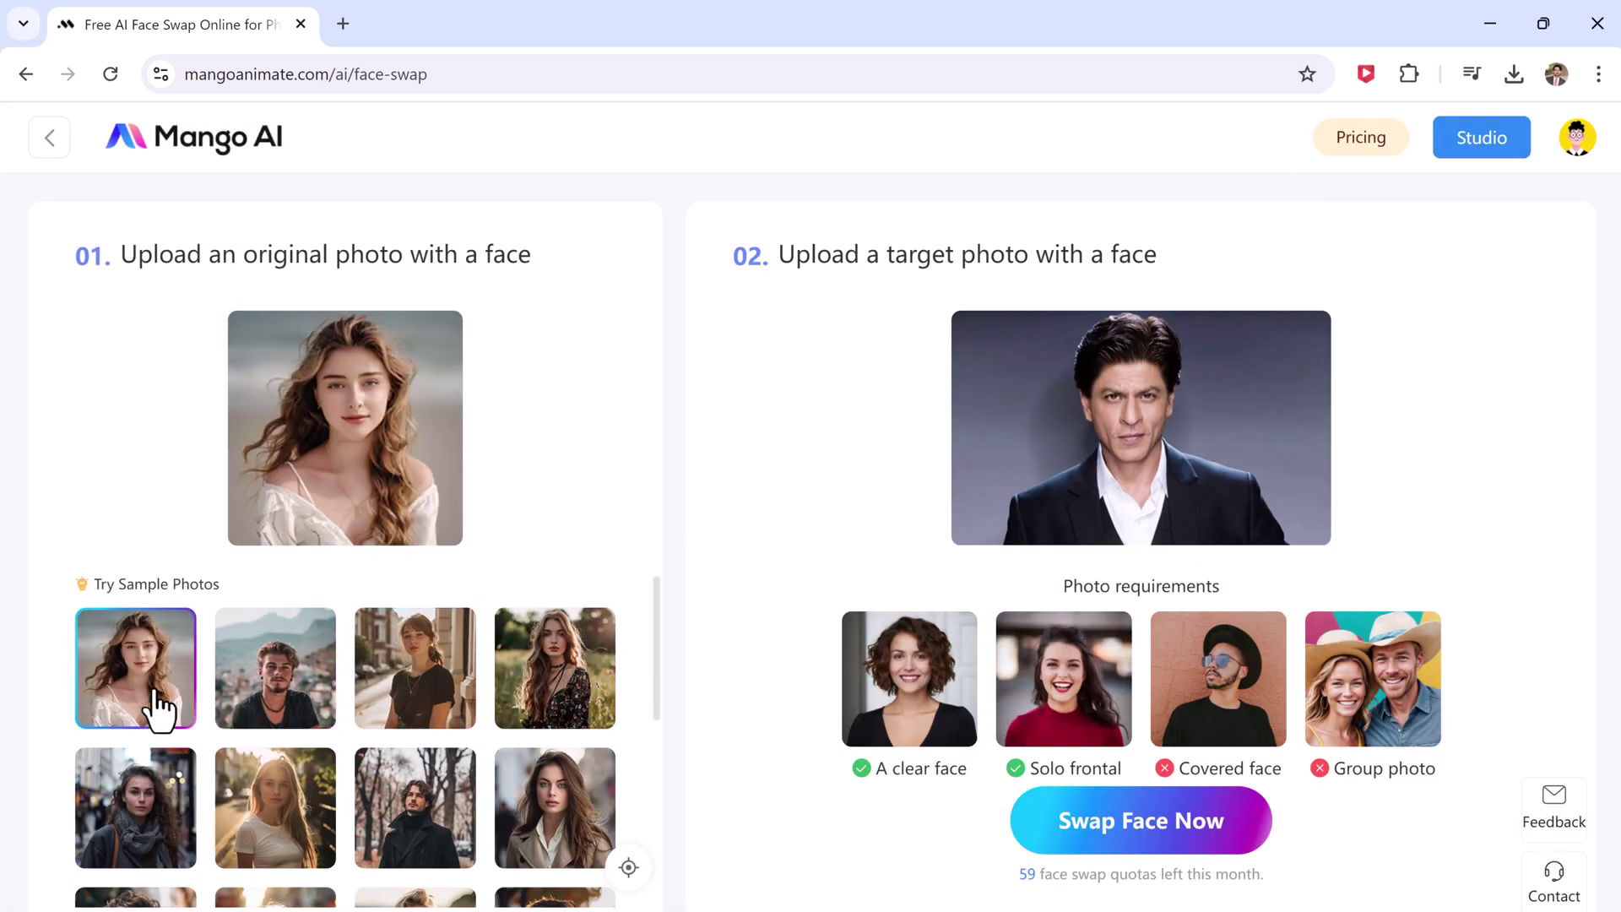
click(1157, 826)
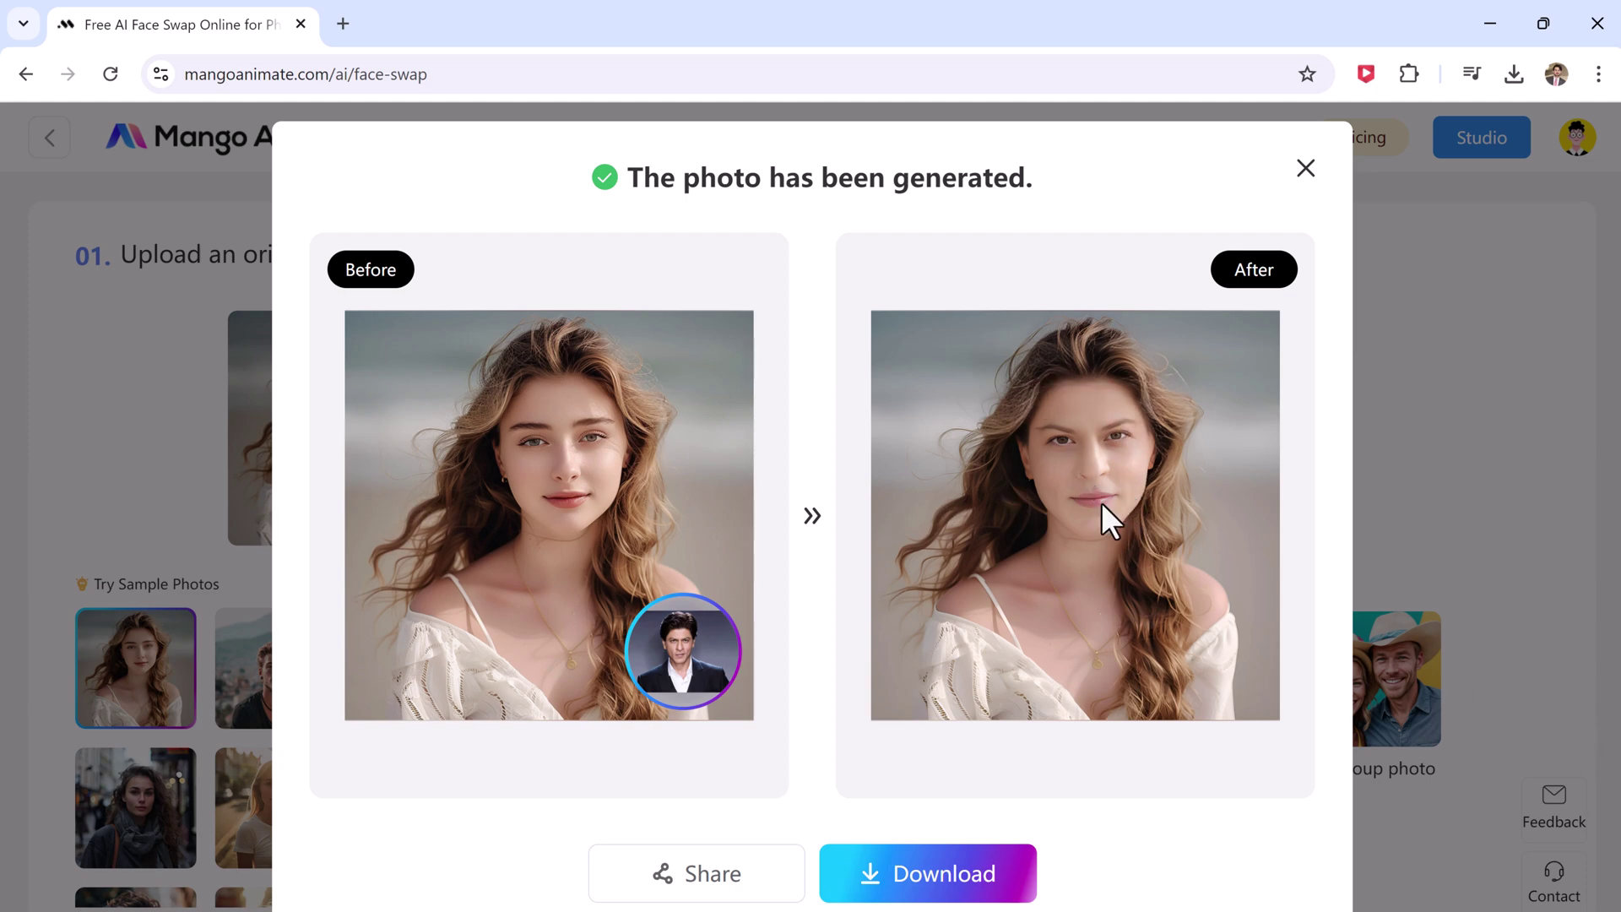
click(1305, 170)
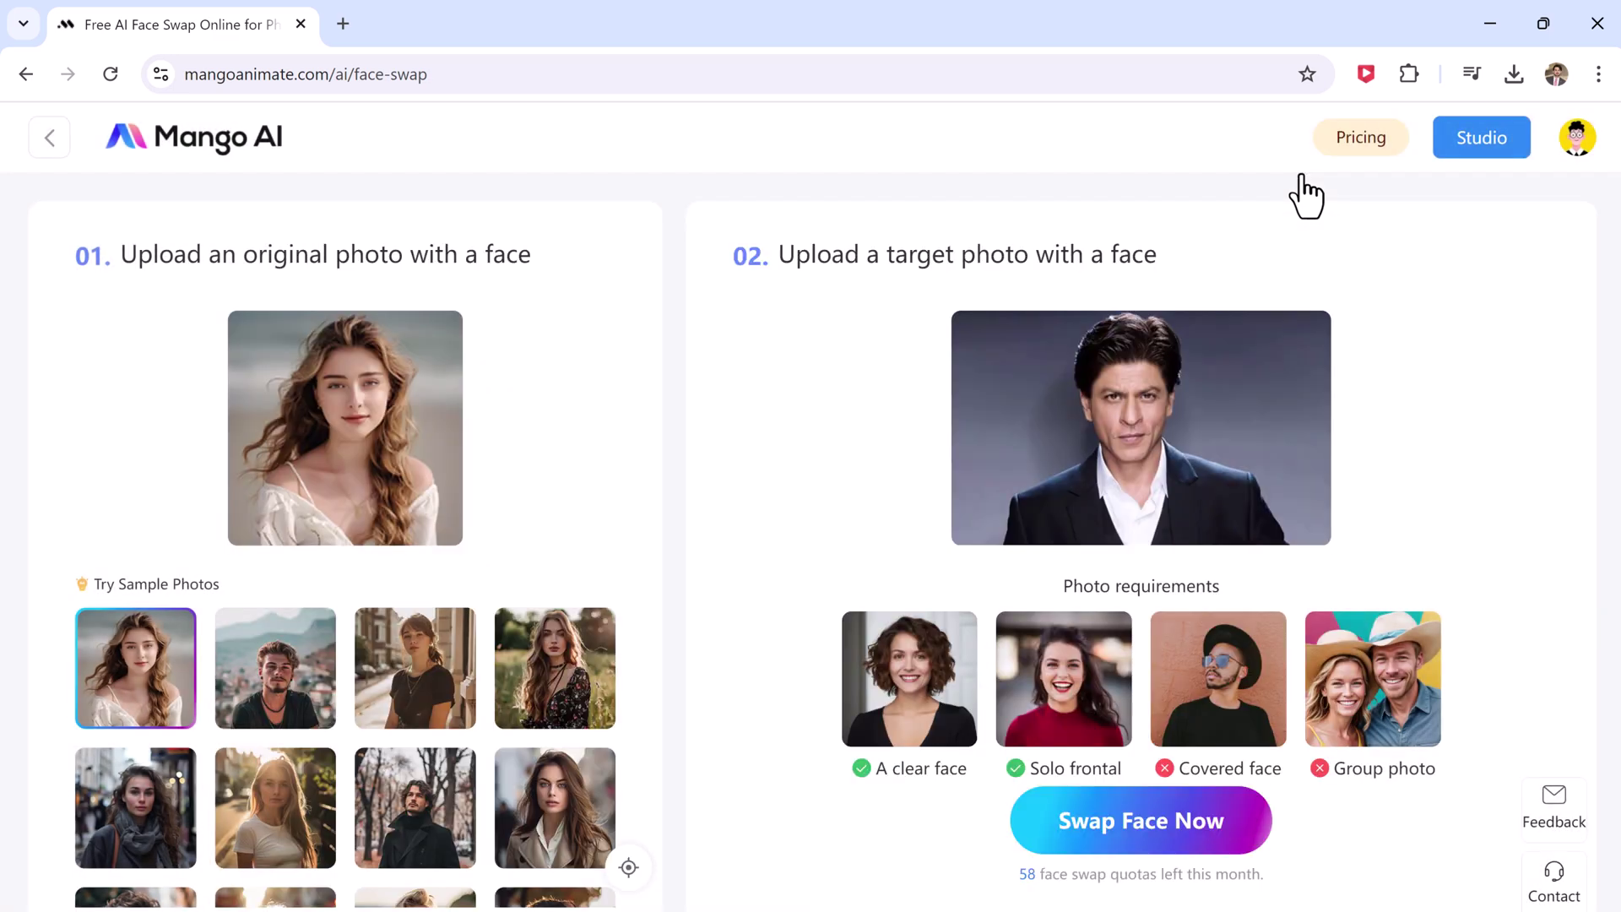
Step: Use the top-left back arrow to leave Face Swap for the photo tools page
click(54, 151)
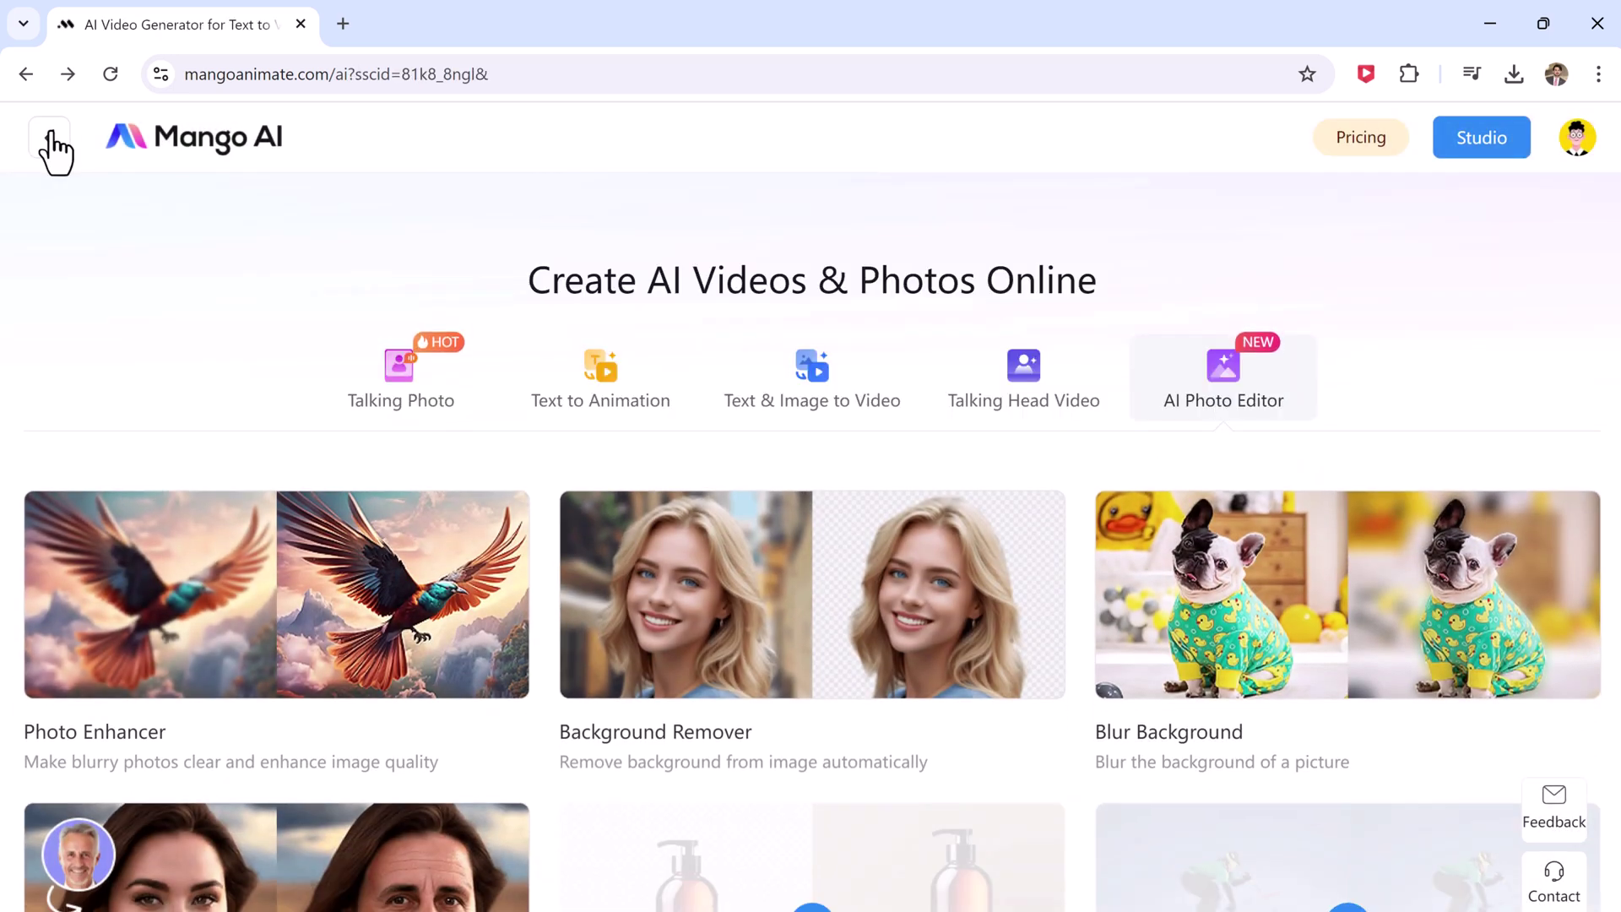